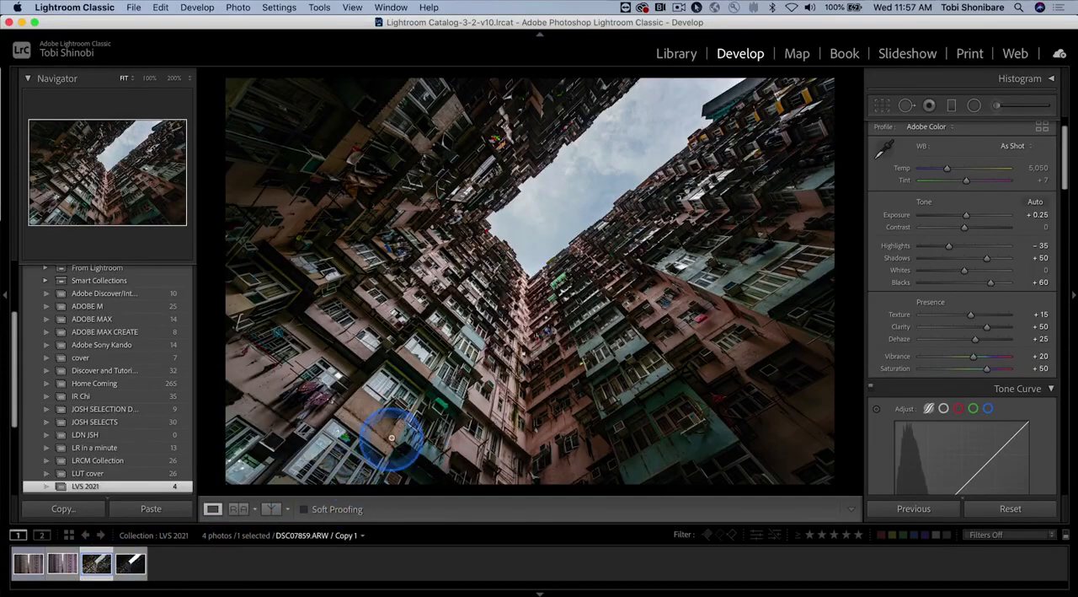
Step: Compare the edited and unedited copies of the building photo, leaving the unedited Copy 2 open
left_click(133, 566)
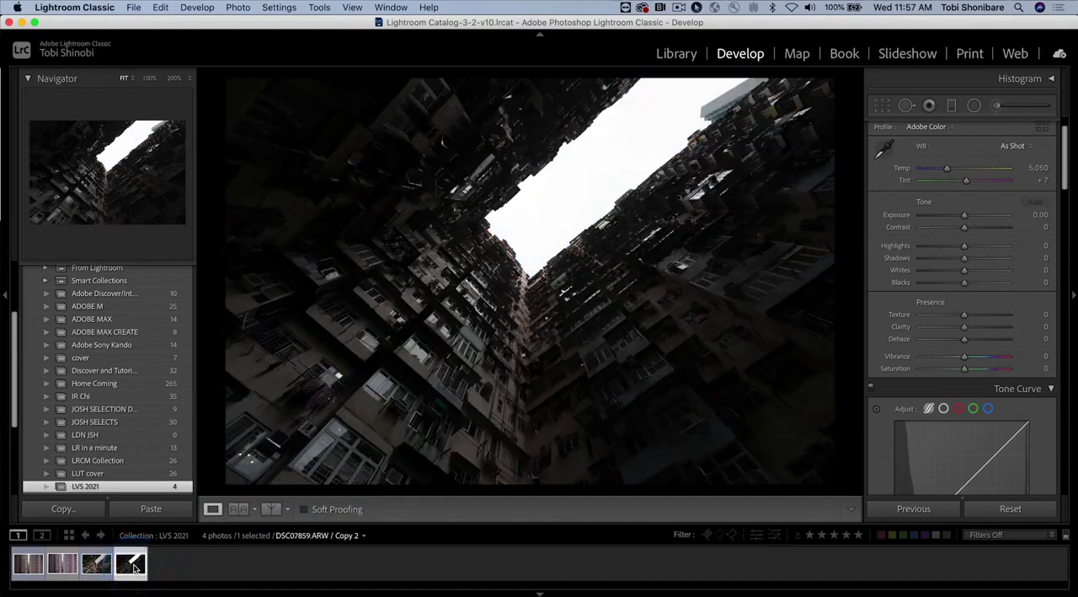
left_click(97, 565)
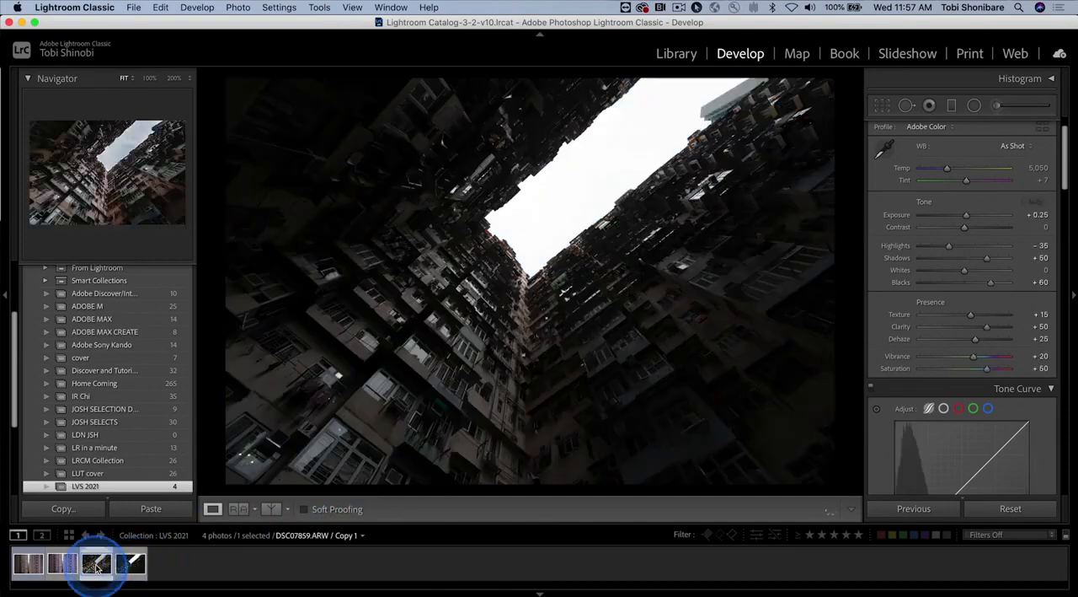
left_click(133, 565)
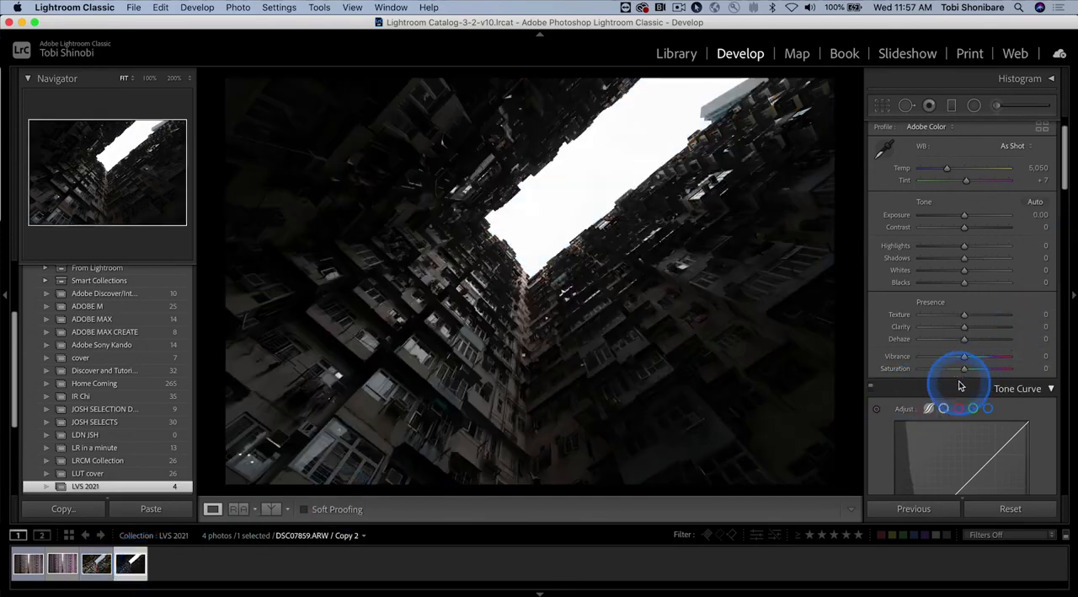
Step: Set Exposure to +0.50, Highlights to −45, Shadows to +25, Whites to −20 and Blacks to +45
scroll(961, 386, "down", 1)
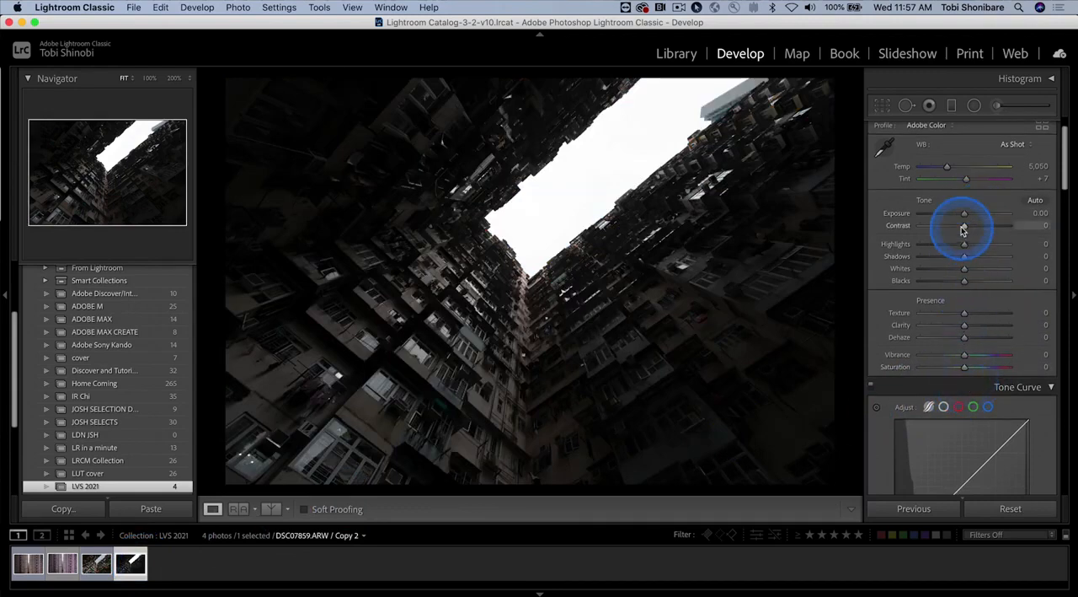
left_click_drag(965, 217, 945, 246)
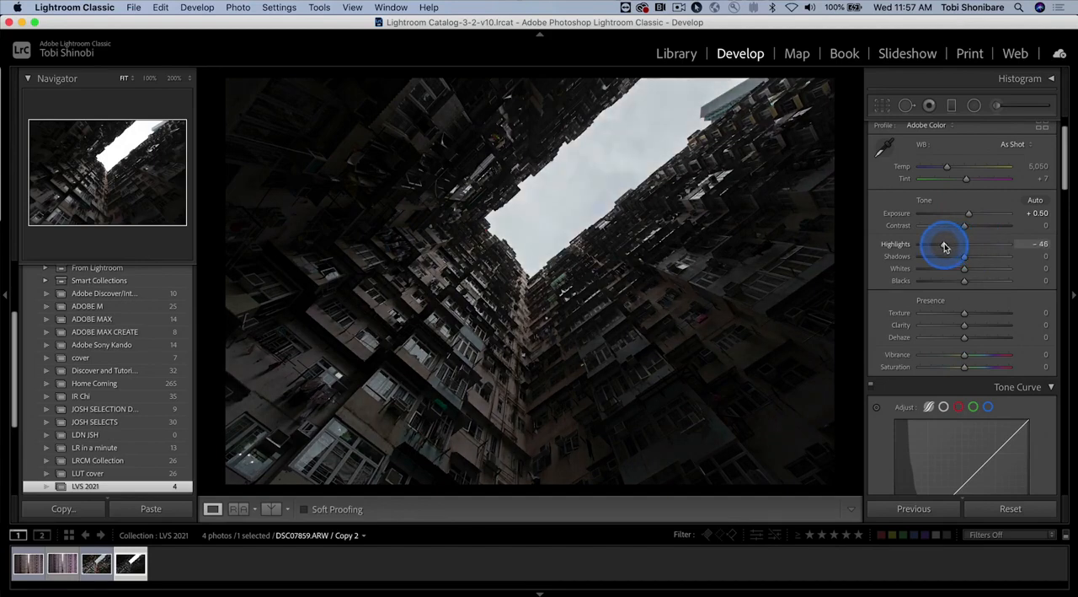
left_click_drag(945, 246, 946, 246)
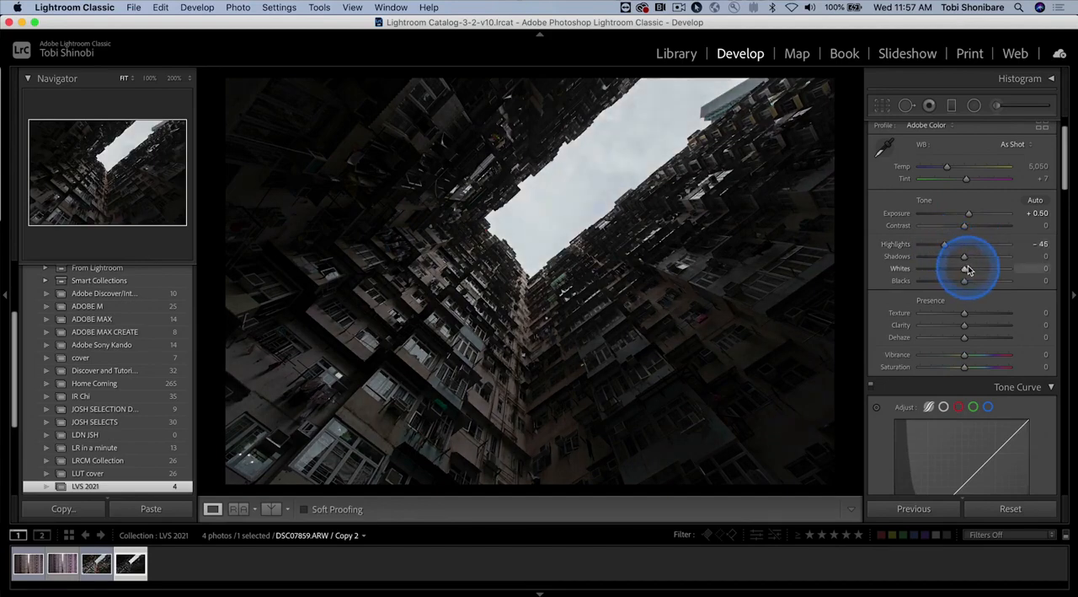
left_click_drag(966, 258, 976, 256)
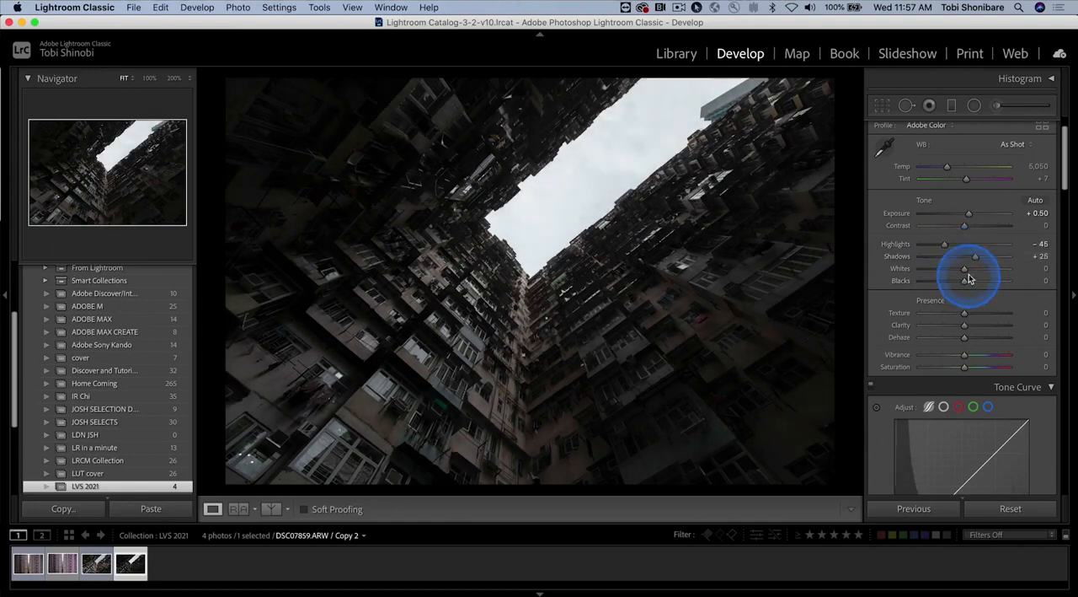
left_click_drag(966, 270, 987, 283)
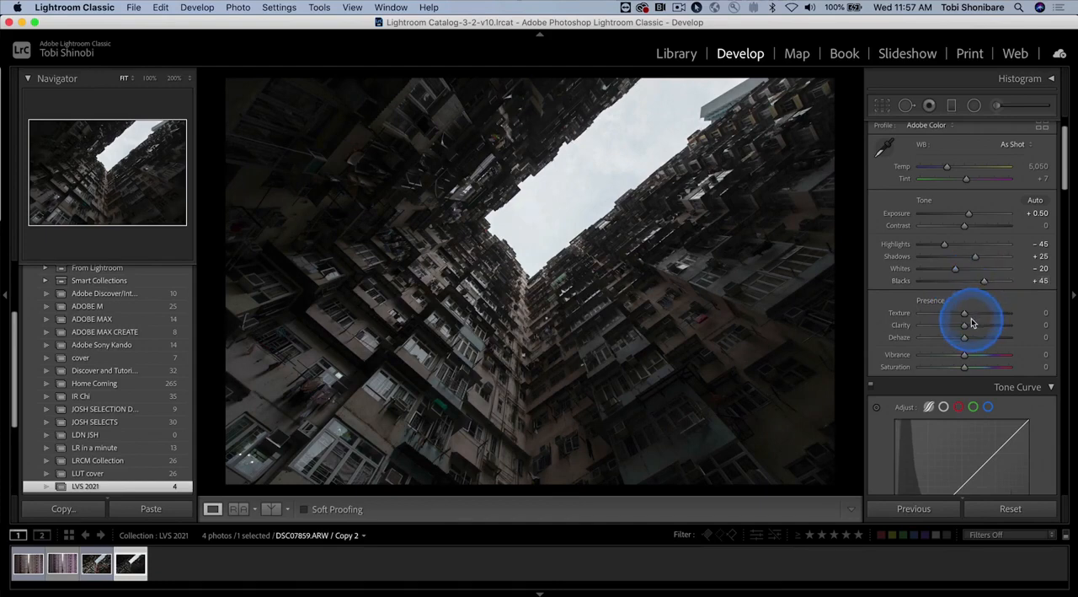
Step: Set Clarity to +35, Dehaze to +10 and Vibrance to +45
left_click(968, 314)
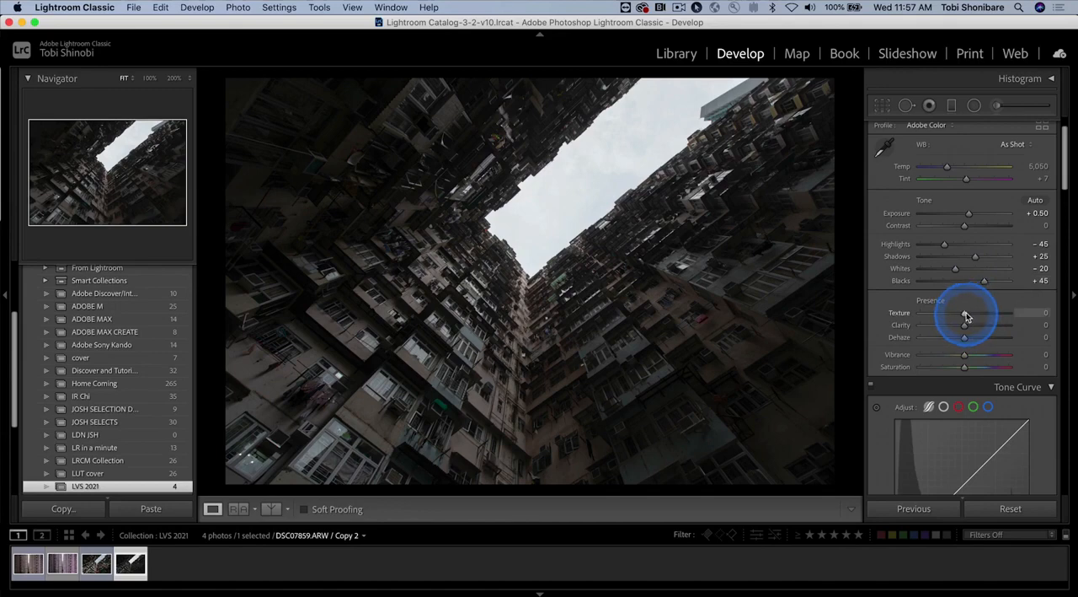
left_click(966, 327)
left_click_drag(965, 327, 979, 328)
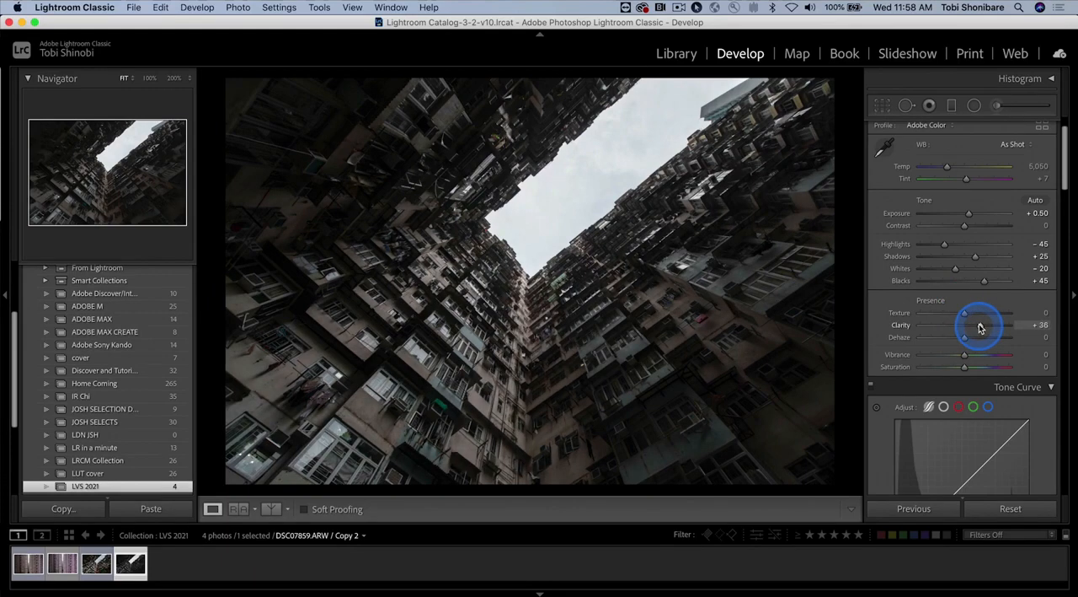
left_click(970, 340)
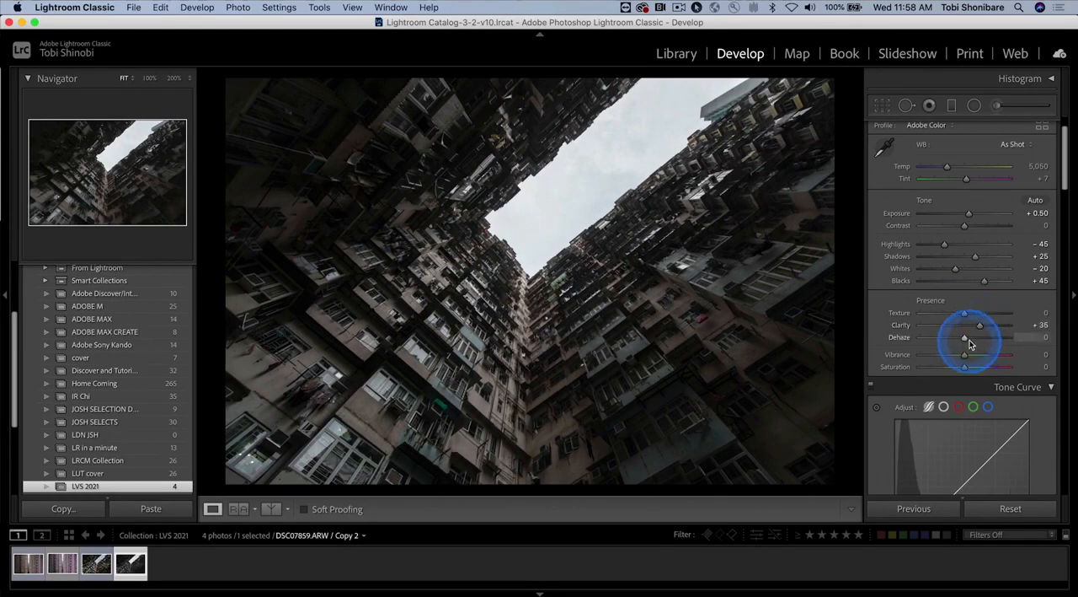
left_click_drag(967, 340, 986, 355)
left_click(966, 354)
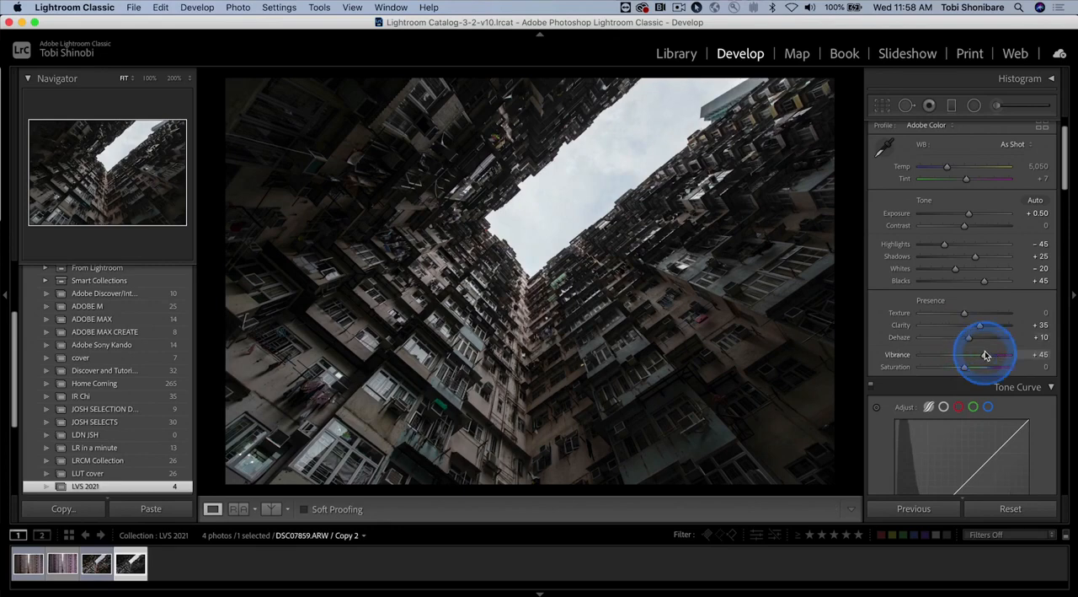
Step: Apply the Medium Contrast point curve to the tone curve and raise its black point to an output of 18
scroll(1045, 429, "down", 5)
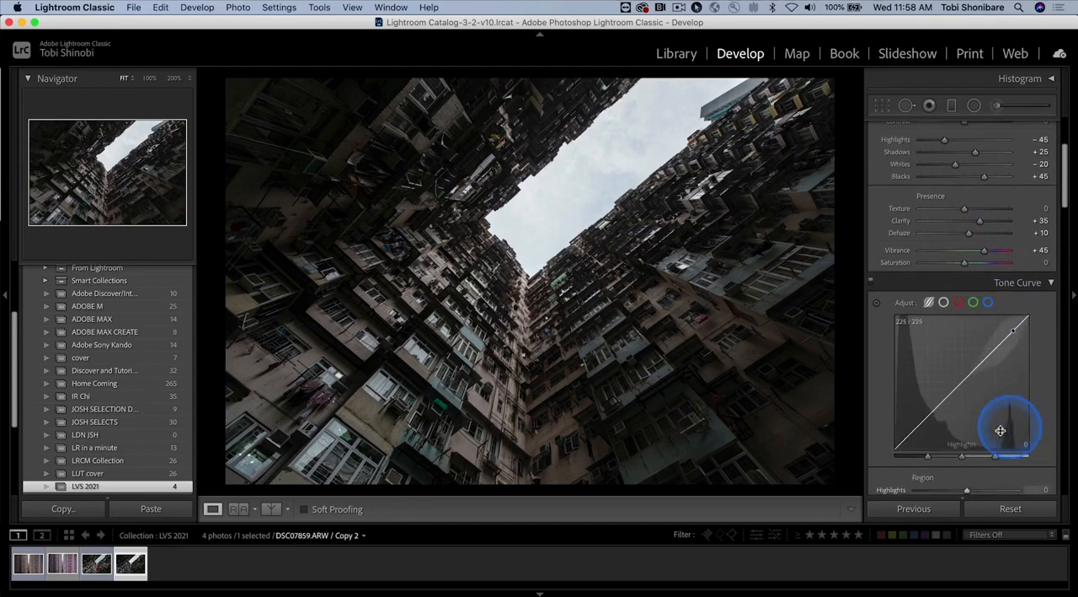
scroll(1039, 378, "down", 1)
left_click(944, 280)
scroll(1041, 414, "down", 2)
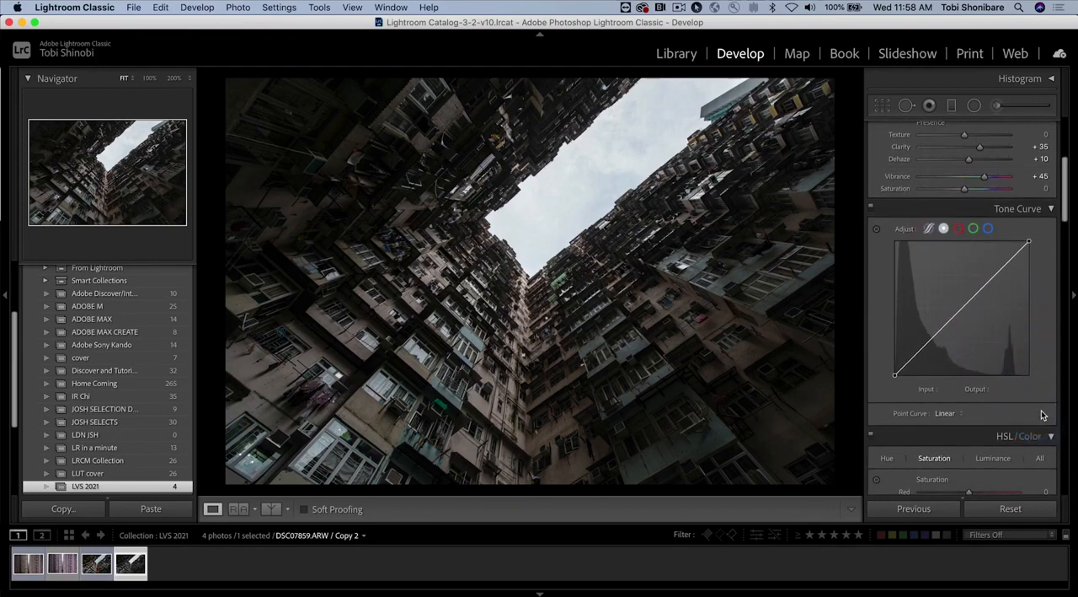
left_click(950, 413)
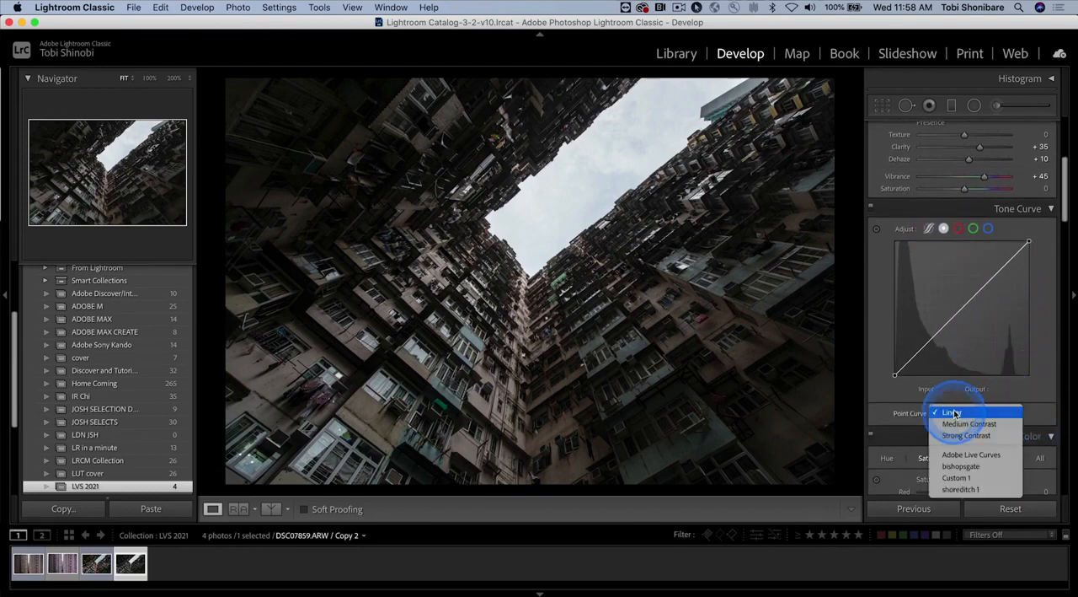
left_click(963, 424)
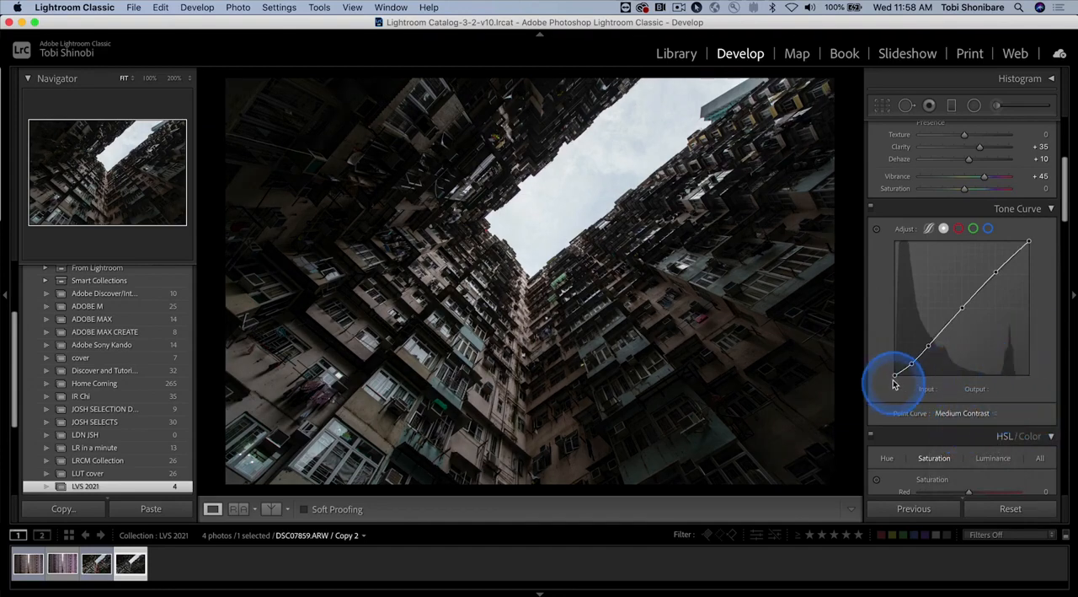
left_click_drag(896, 373, 894, 369)
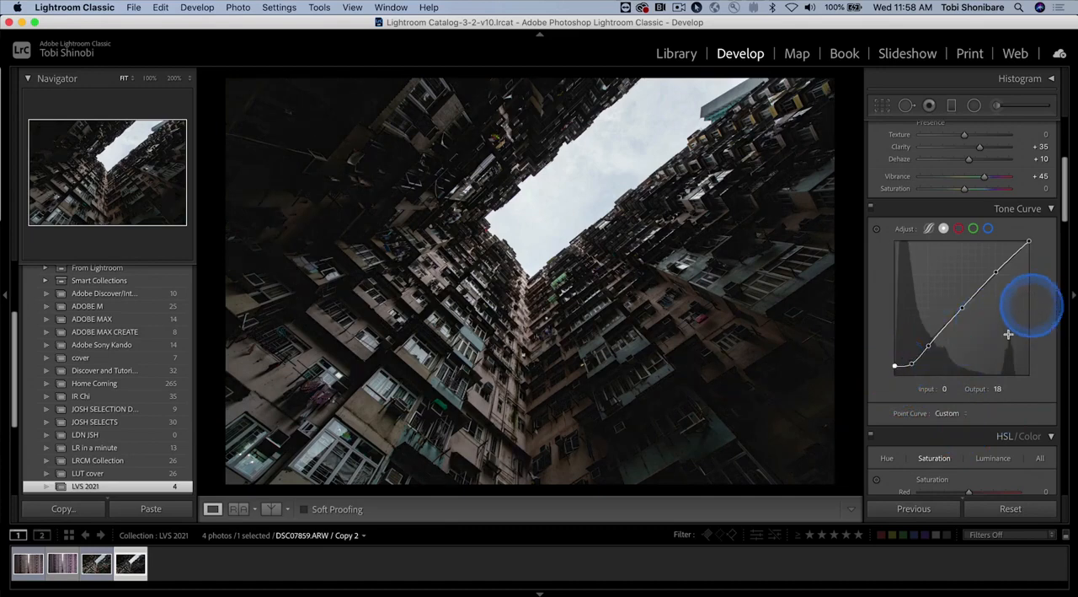
Step: Activate the Graduated Filter tool for a new mask
scroll(1042, 352, "down", 5)
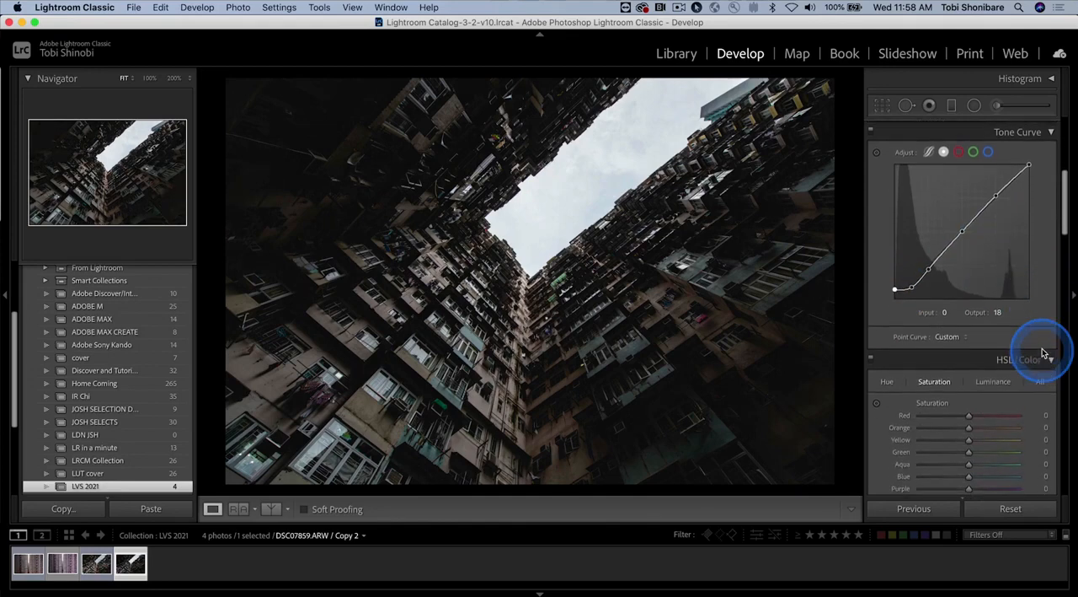
scroll(1042, 352, "down", 2)
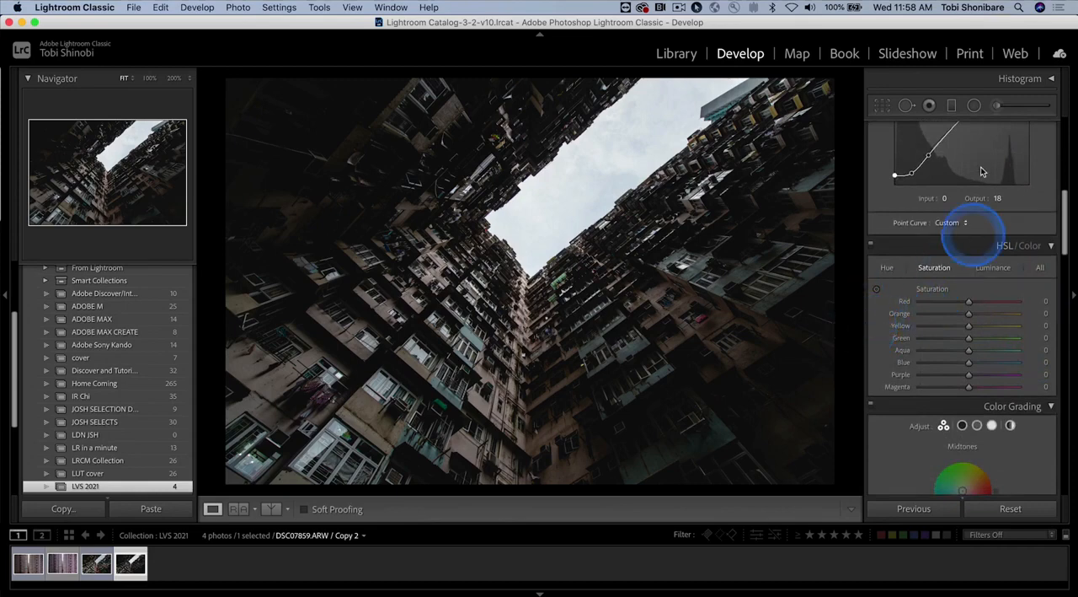
left_click(952, 106)
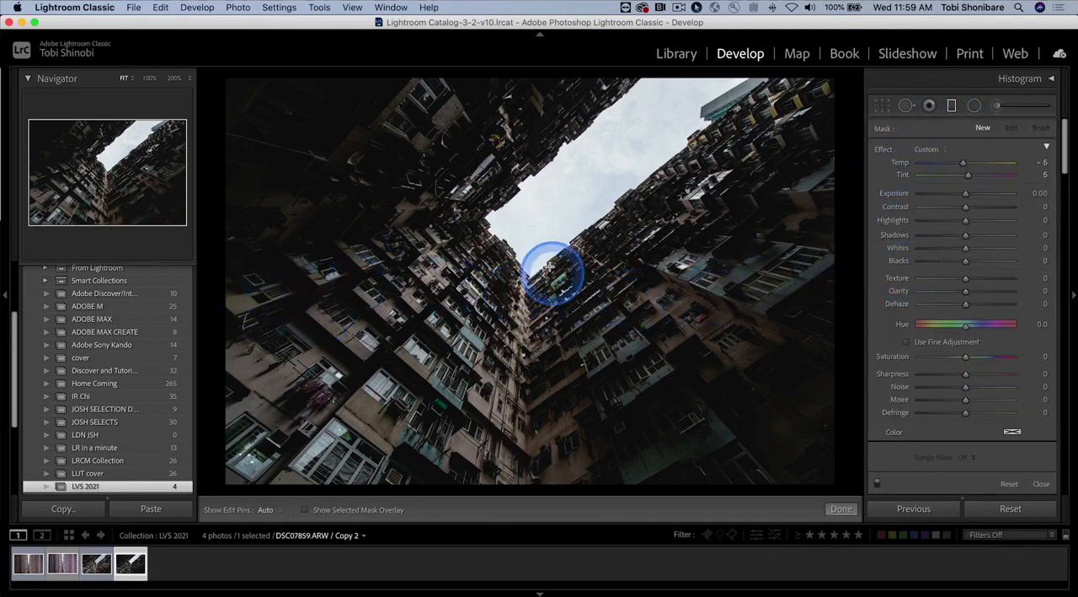
Step: Try horizontal graduated filters fading down the photo with the mask overlay shown, widening the first one, and delete each
left_click_drag(527, 242, 531, 417)
key("o")
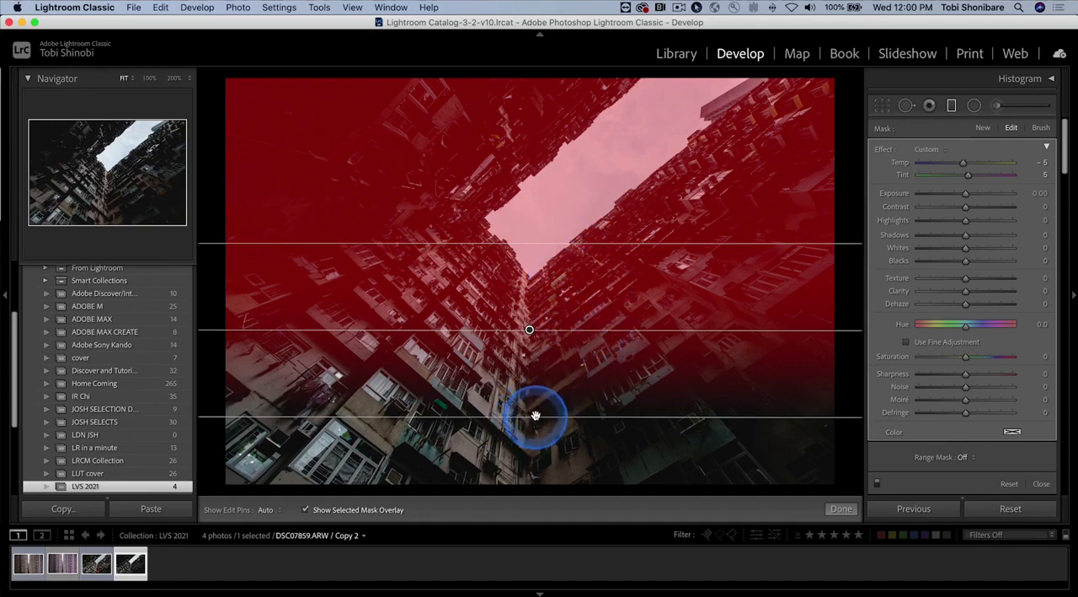
mouse_move(535, 415)
left_mouse_down()
mouse_move(530, 452)
mouse_move(530, 399)
mouse_move(534, 441)
mouse_move(544, 376)
mouse_move(535, 440)
mouse_move(547, 395)
mouse_move(546, 455)
mouse_move(546, 428)
left_mouse_up()
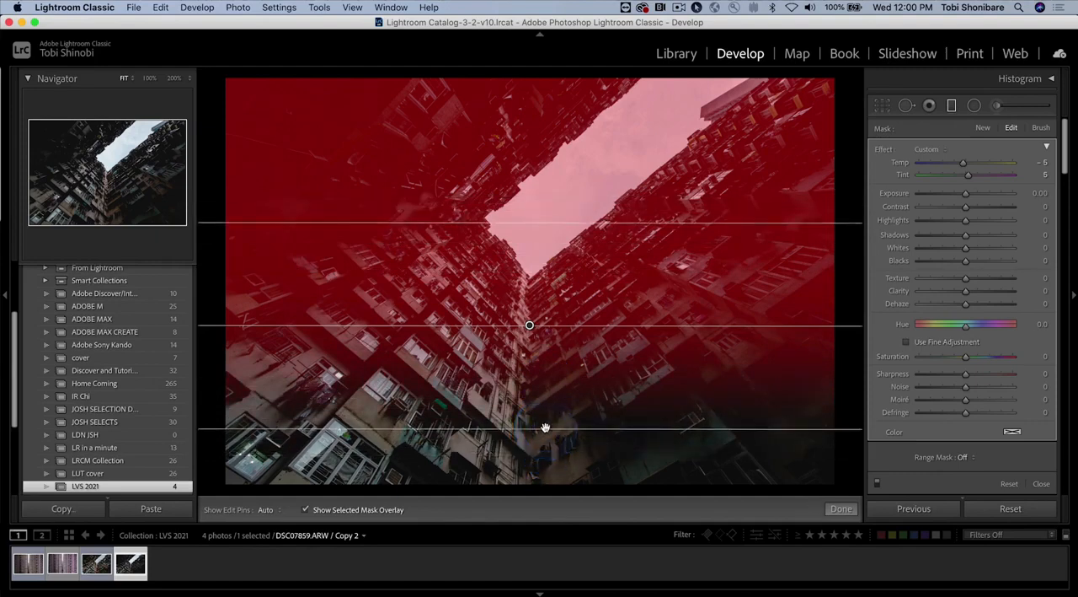
left_click(546, 346)
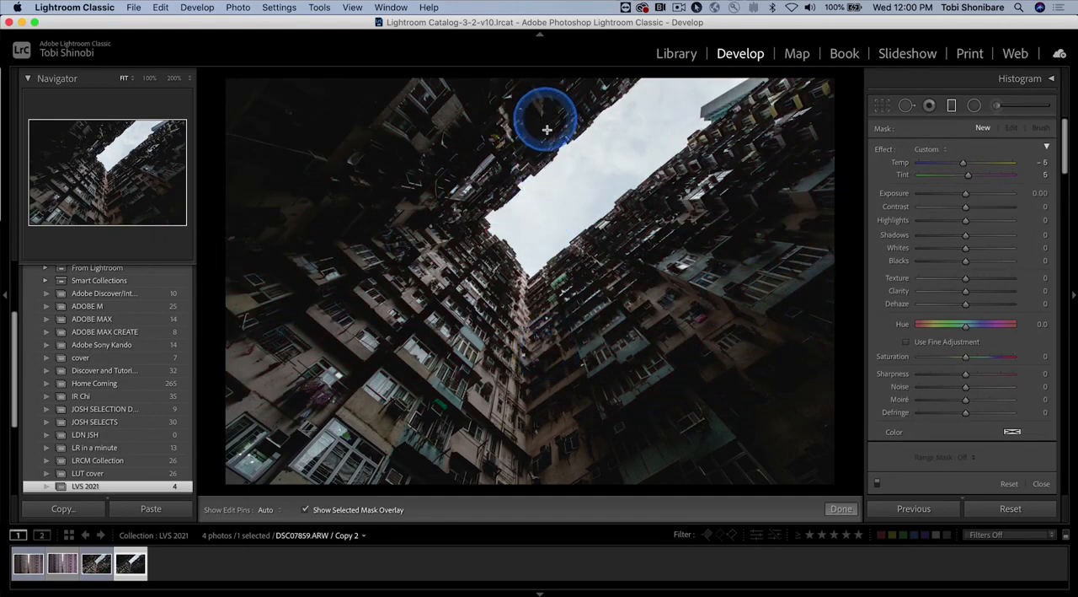
left_click_drag(540, 127, 540, 379)
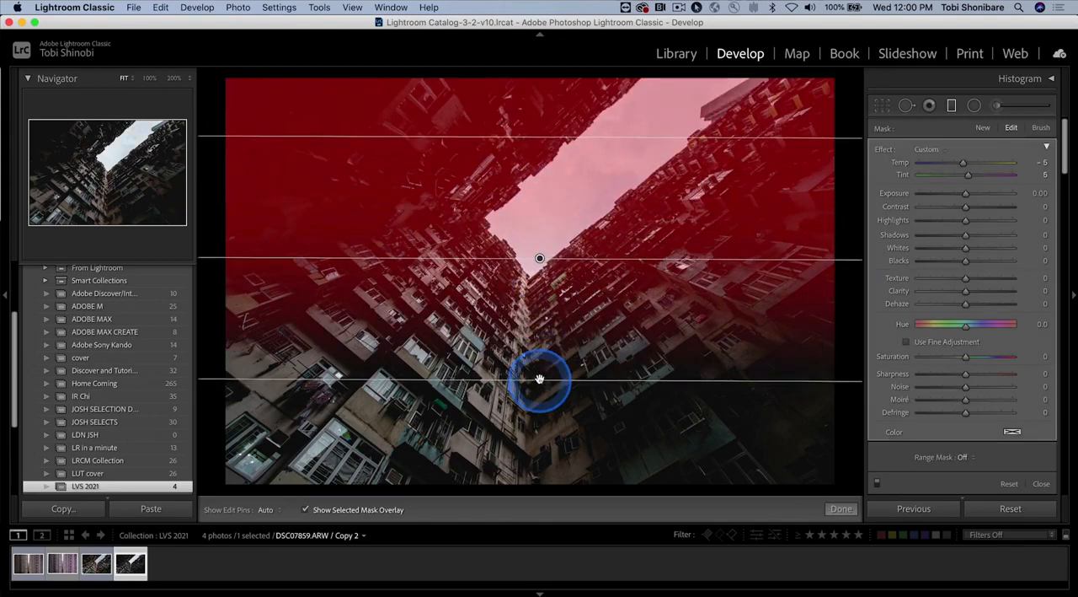
key("Delete")
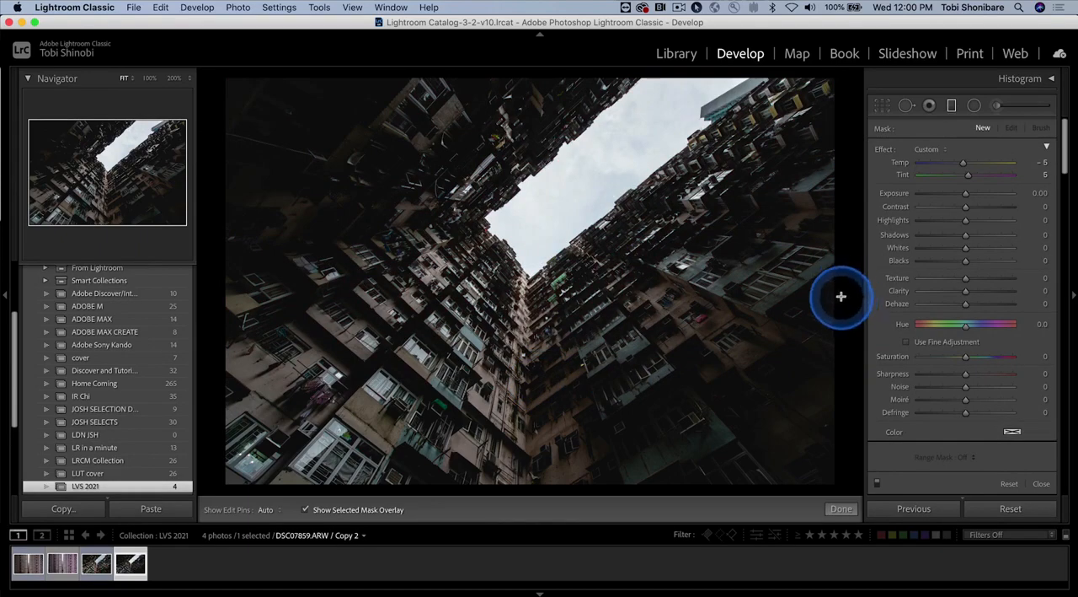
Step: Draw a very narrow vertical graduated filter just outside the photo's right edge so its mask covers the whole image
left_click_drag(841, 296, 855, 297)
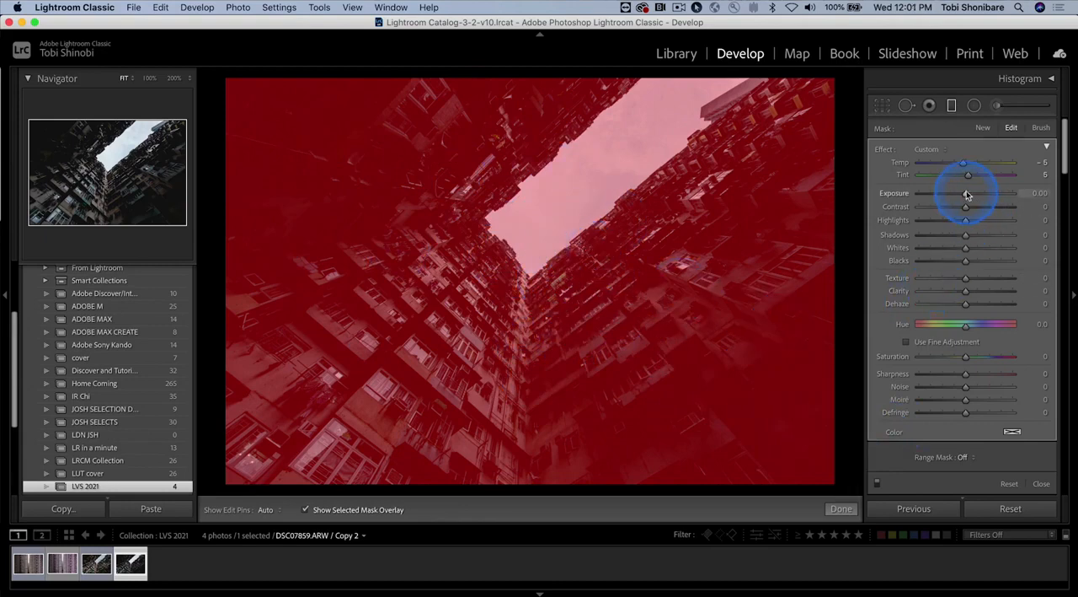
Step: Try an Exposure of 0.41 and Highlights of −34 on the full-image graduated filter, reverting each change
mouse_move(970, 197)
left_mouse_down()
mouse_move(994, 192)
mouse_move(958, 192)
mouse_move(971, 195)
left_mouse_up()
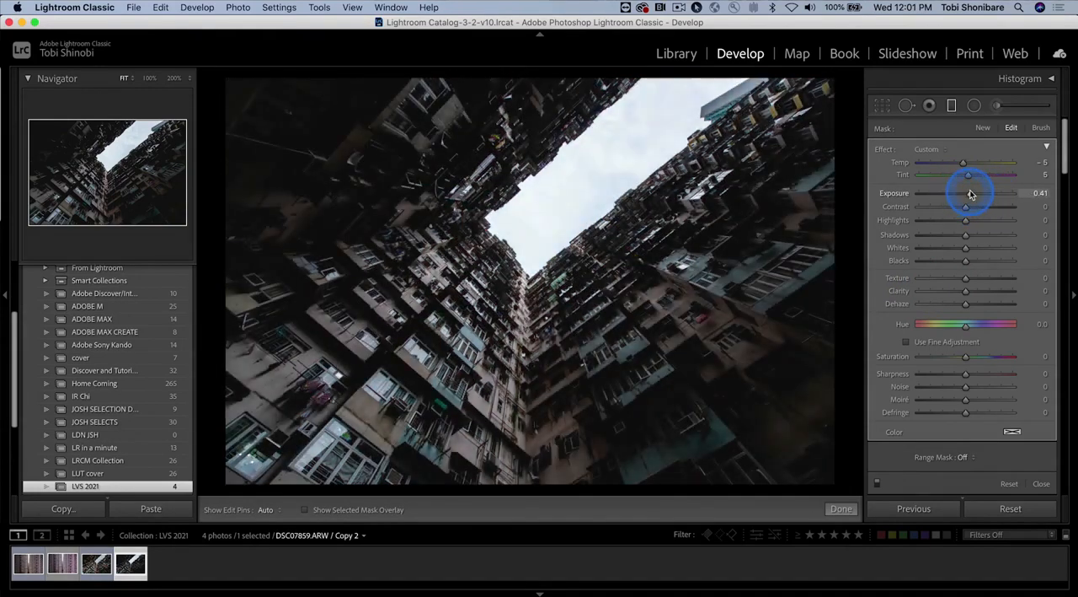
double_click(971, 194)
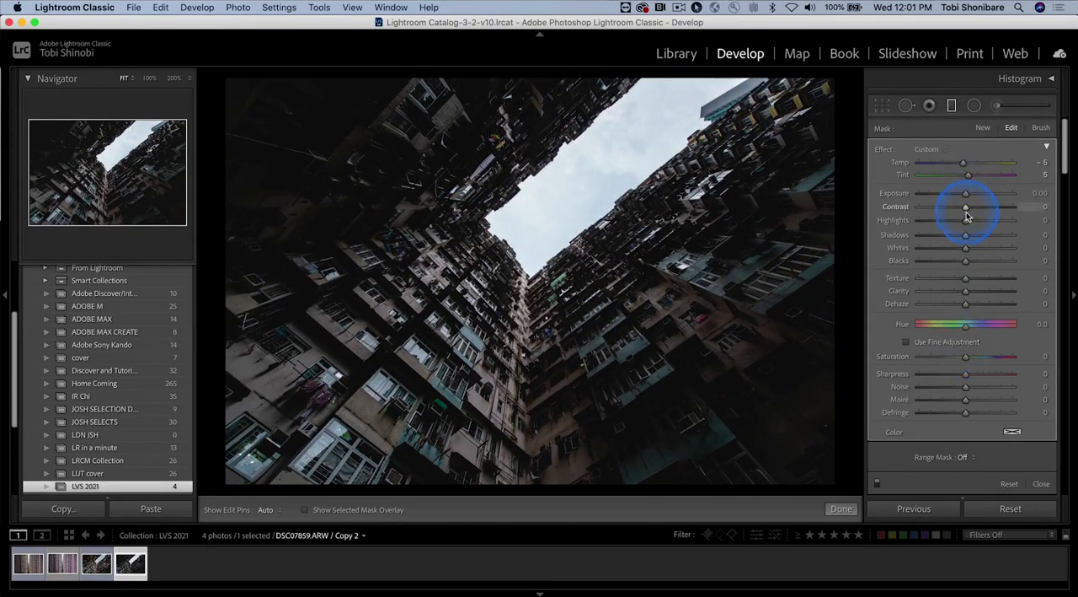
mouse_move(967, 223)
left_mouse_down()
mouse_move(935, 220)
mouse_move(951, 220)
left_mouse_up()
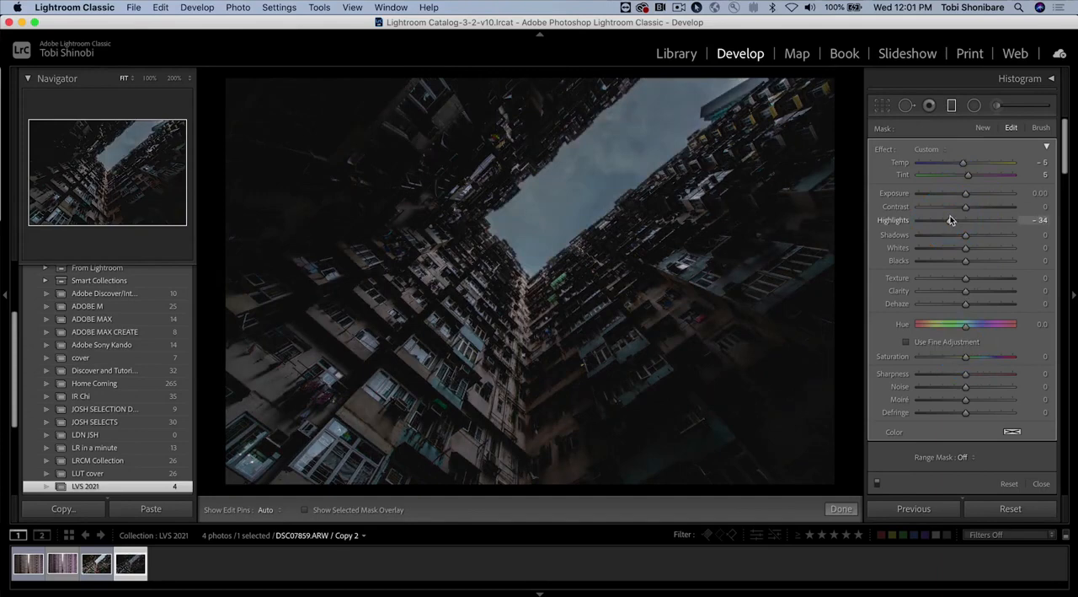
key("super+z")
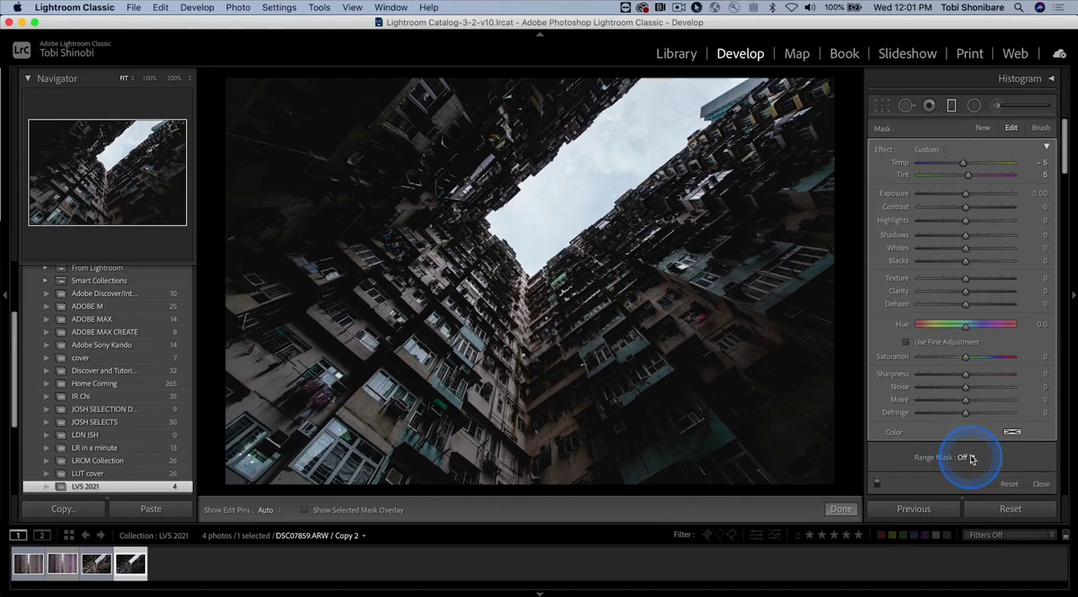
Step: Set the graduated filter's range mask to Luminance and check its coverage by toggling the red mask overlay on and off
left_click(972, 458)
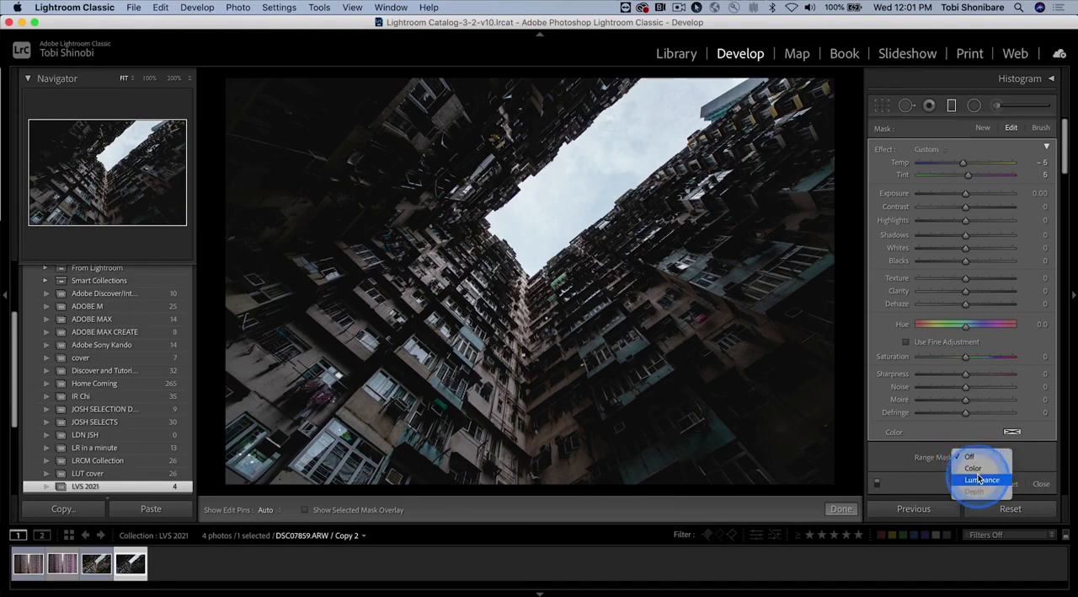
left_click(979, 480)
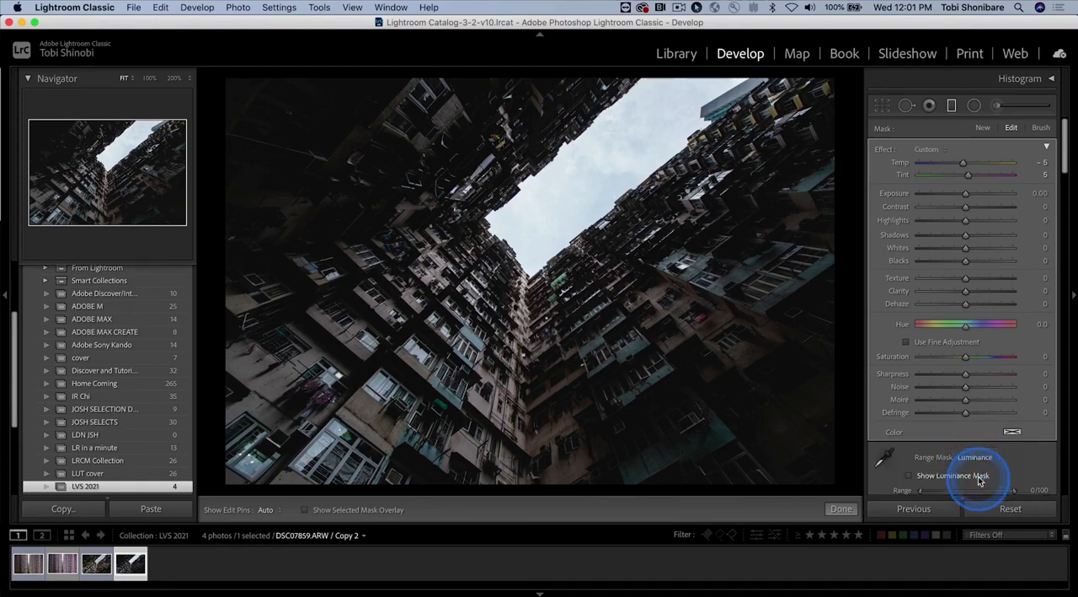
scroll(1021, 447, "down", 6)
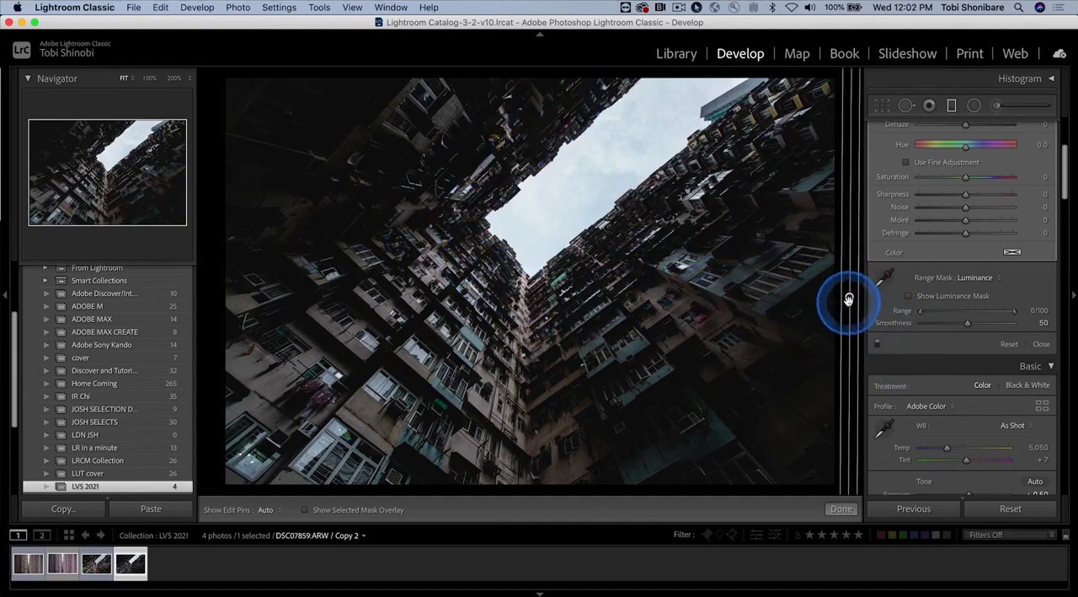
left_click(910, 298)
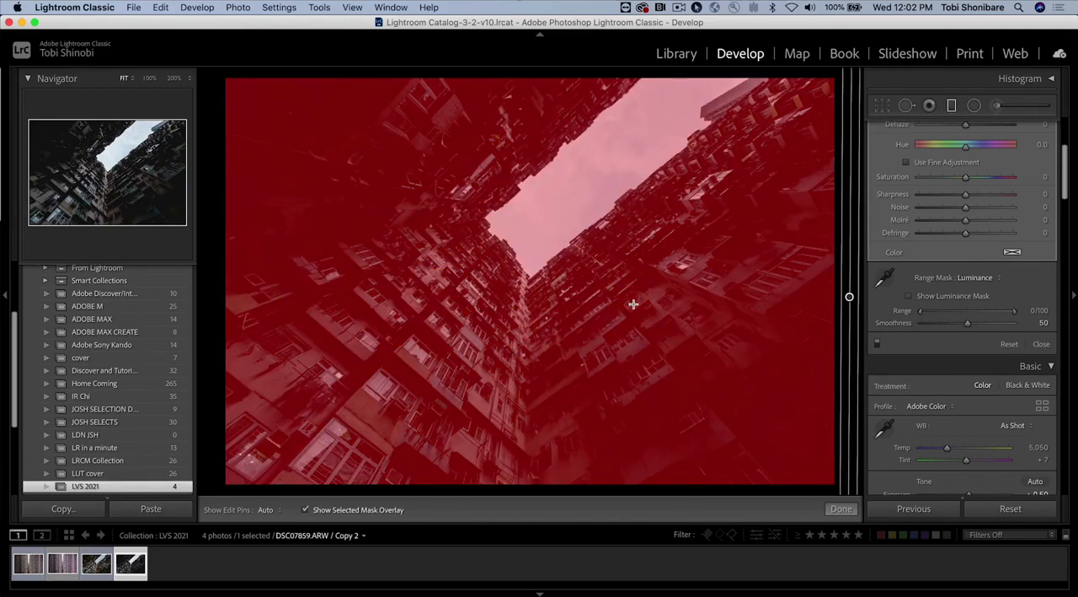
key("o")
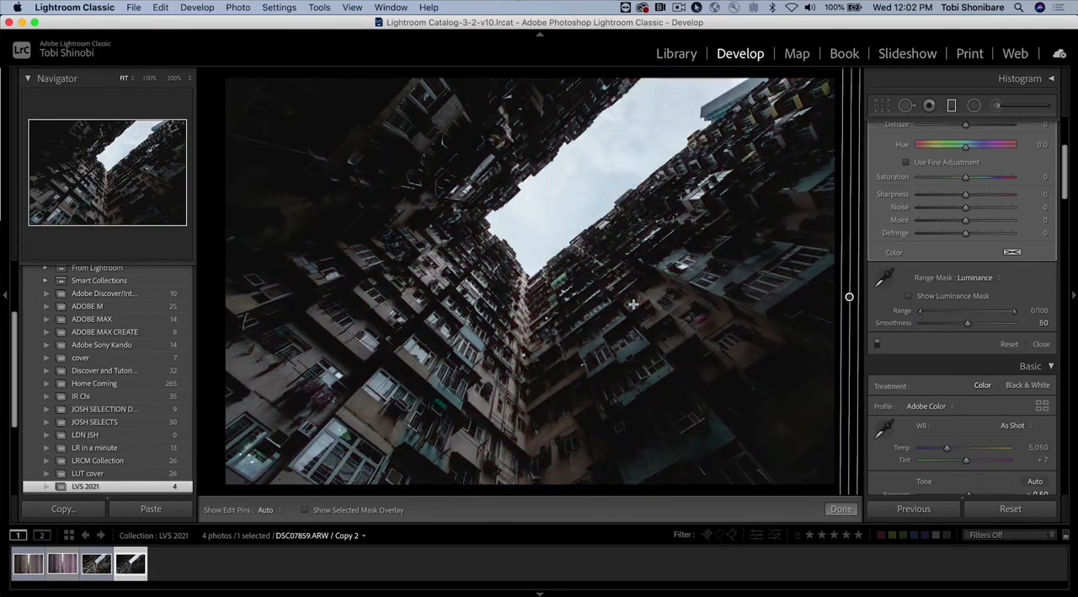
Step: Show the luminance mask and try narrowing its range to 0/25, restoring the full 0/100 range
left_click(908, 296)
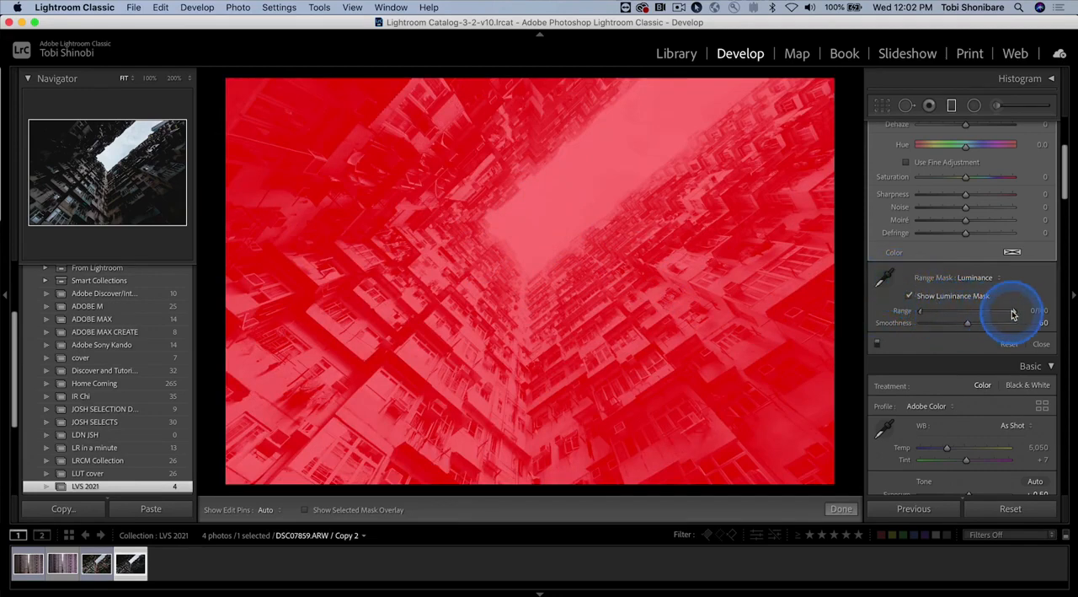
left_click_drag(1017, 313, 947, 313)
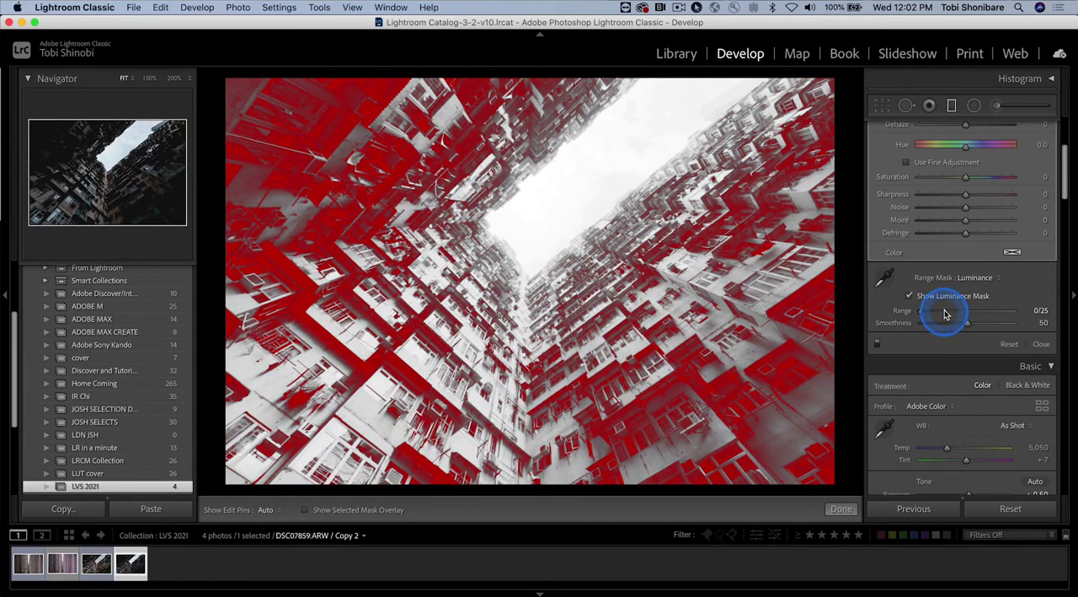
left_click_drag(955, 311, 1020, 312)
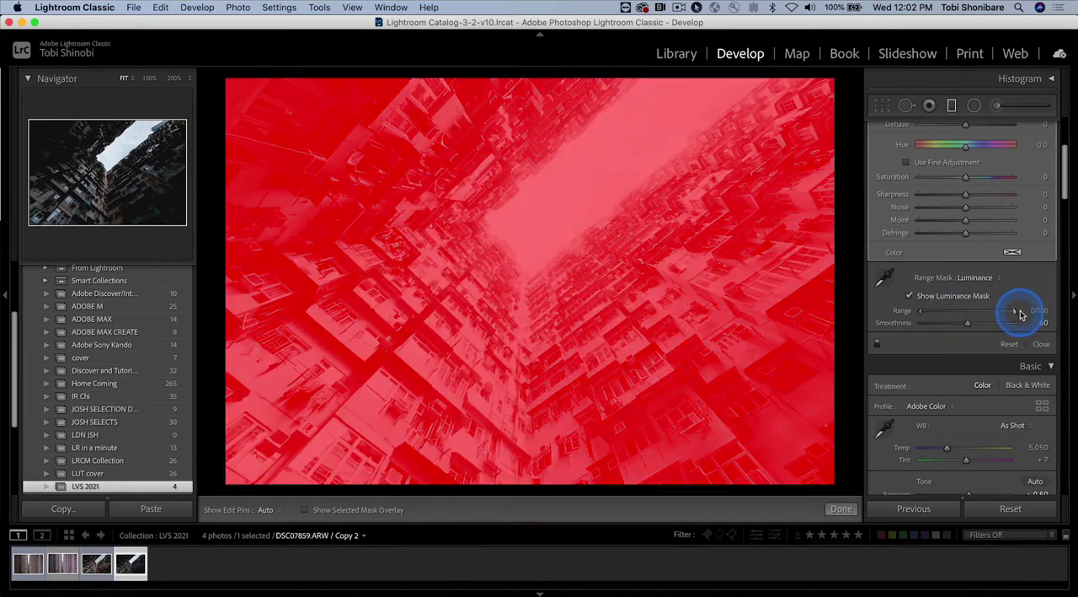
mouse_move(925, 314)
left_mouse_down()
mouse_move(980, 315)
mouse_move(916, 314)
left_mouse_up()
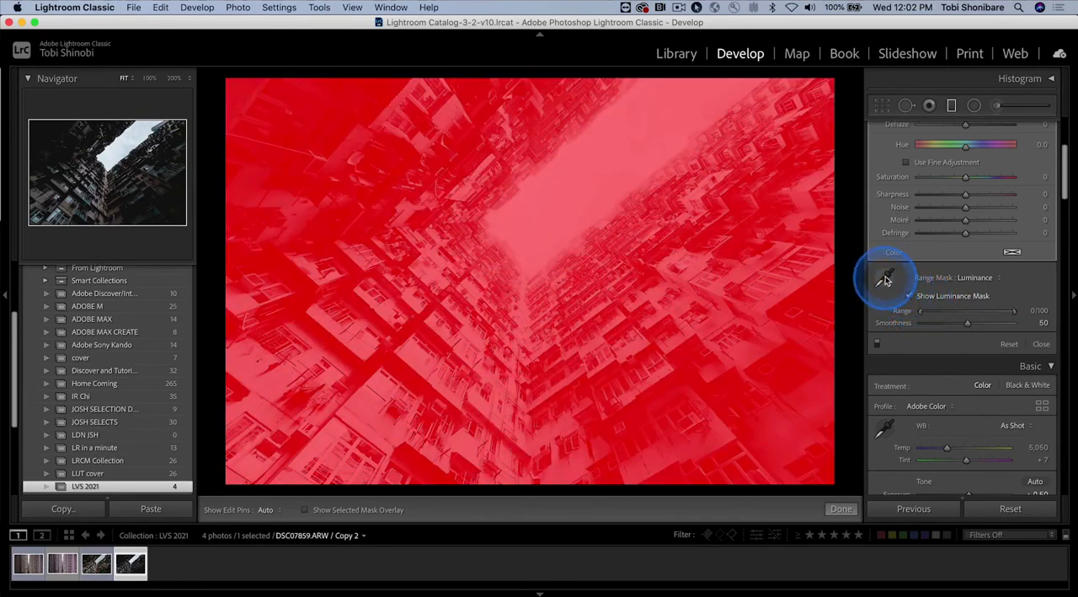
Step: Sample the dark building facade with the range selector for a 0/30 luminance range and set Smoothness to 61
left_click(885, 280)
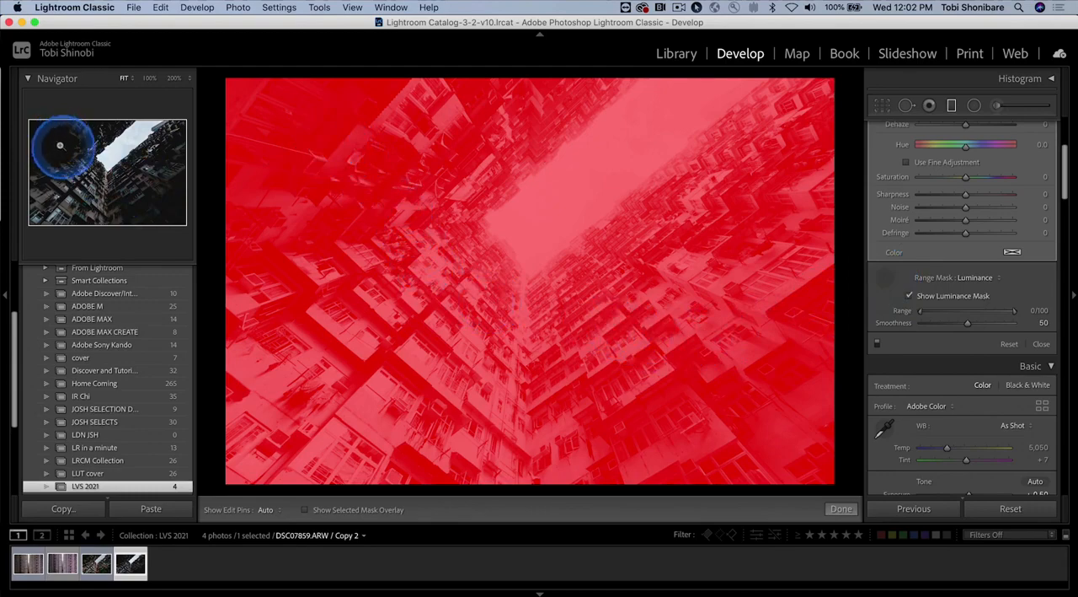
left_click(341, 125)
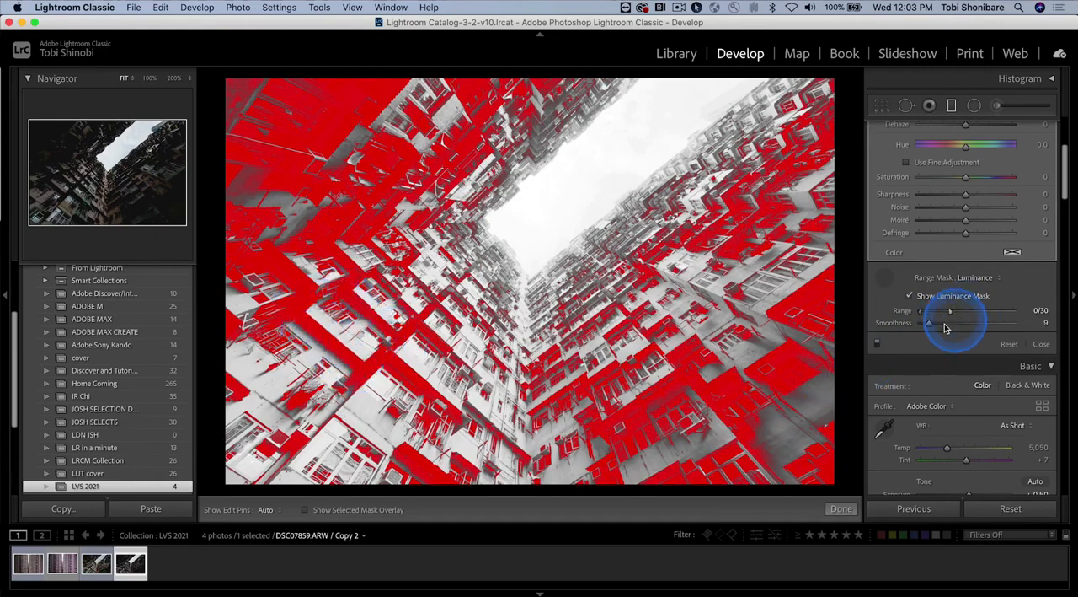
left_click_drag(931, 327, 971, 326)
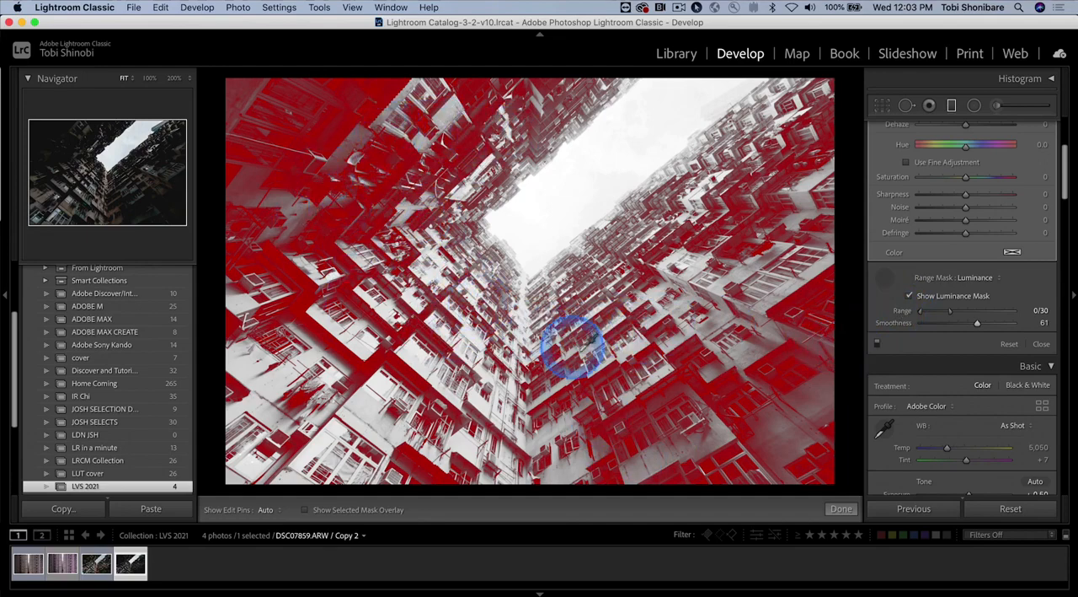
Step: Hide the luminance mask, raise the shadow-masked graduated filter's Exposure to 1.30 and finish editing the filter
scroll(942, 249, "up", 5)
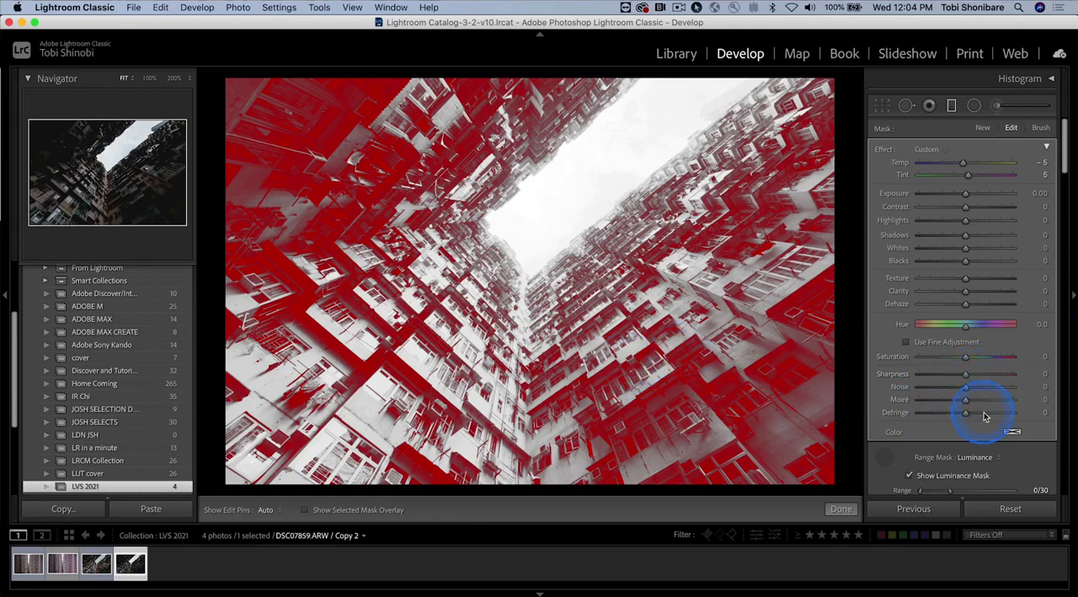
left_click(909, 476)
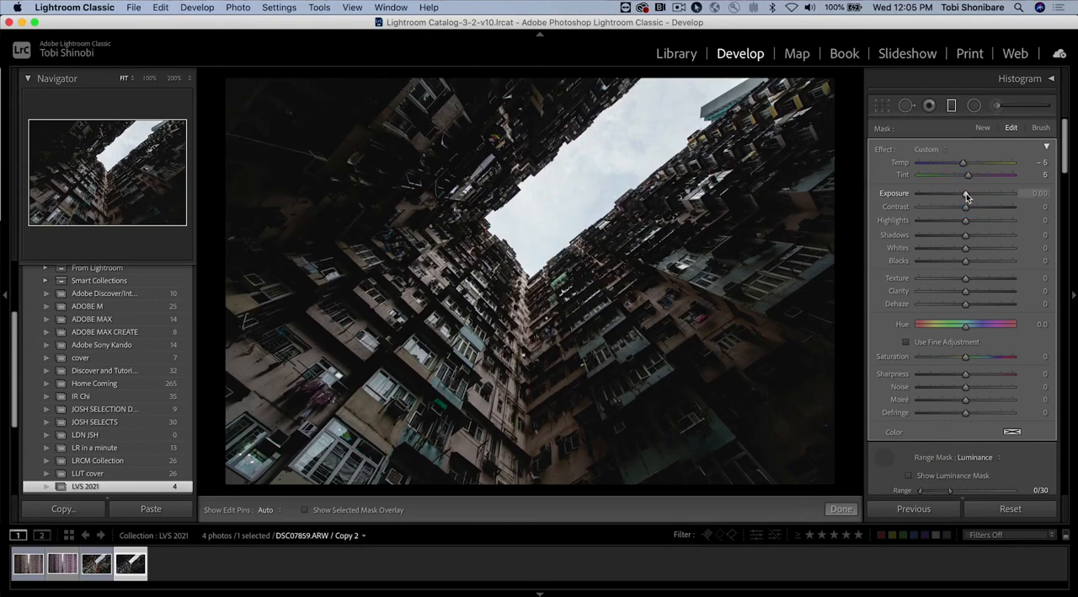
mouse_move(977, 196)
left_mouse_down()
mouse_move(996, 195)
mouse_move(975, 196)
left_mouse_up()
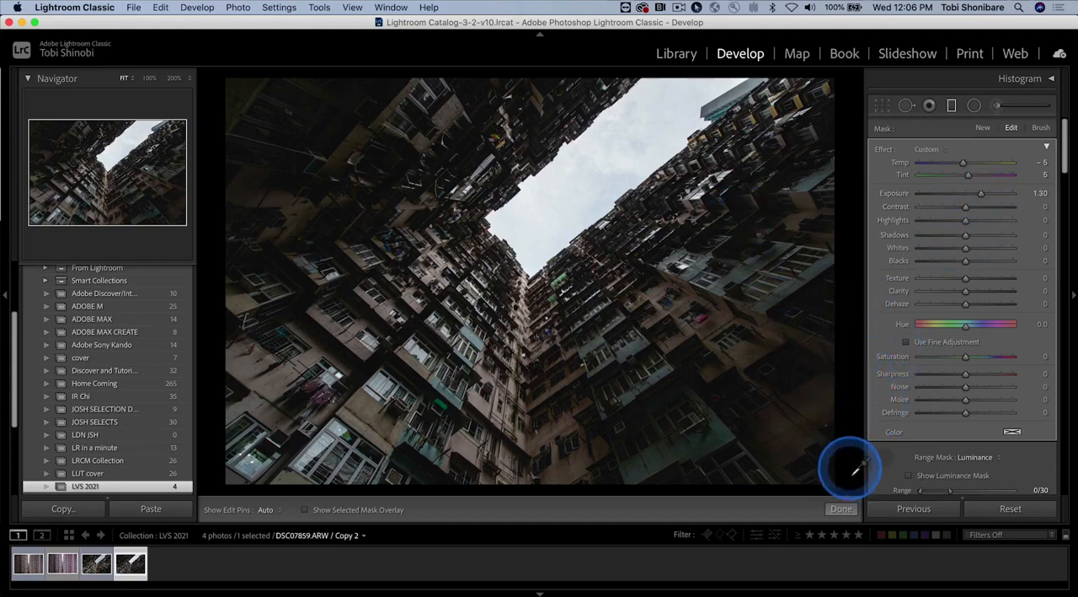
left_click(841, 508)
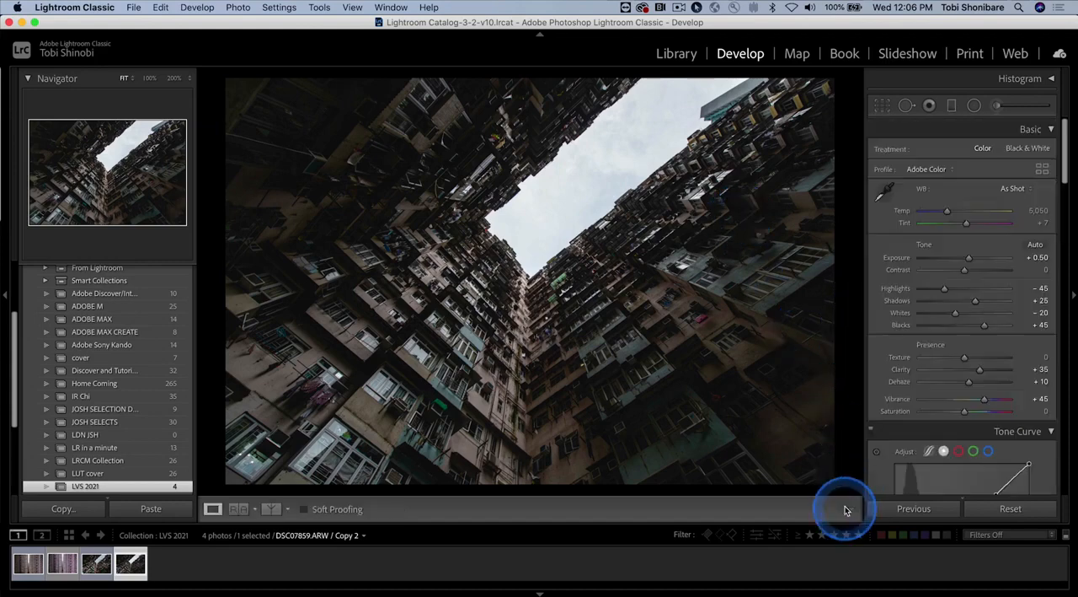
Step: Duplicate the full-image graduated filter and move the copy's pin straight up, just above the original pin
left_click(951, 108)
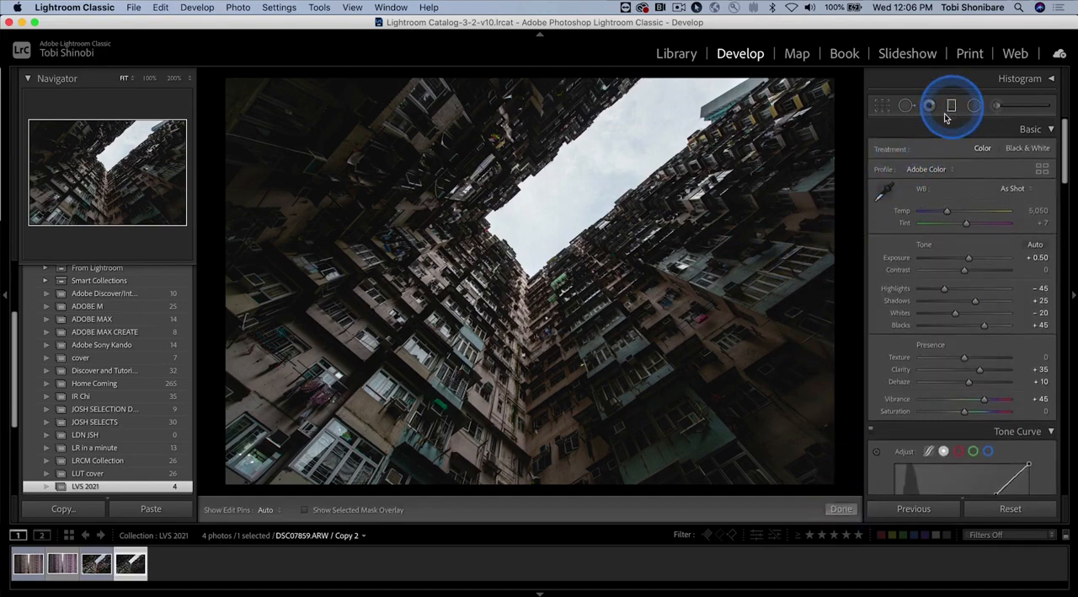
left_click(851, 299)
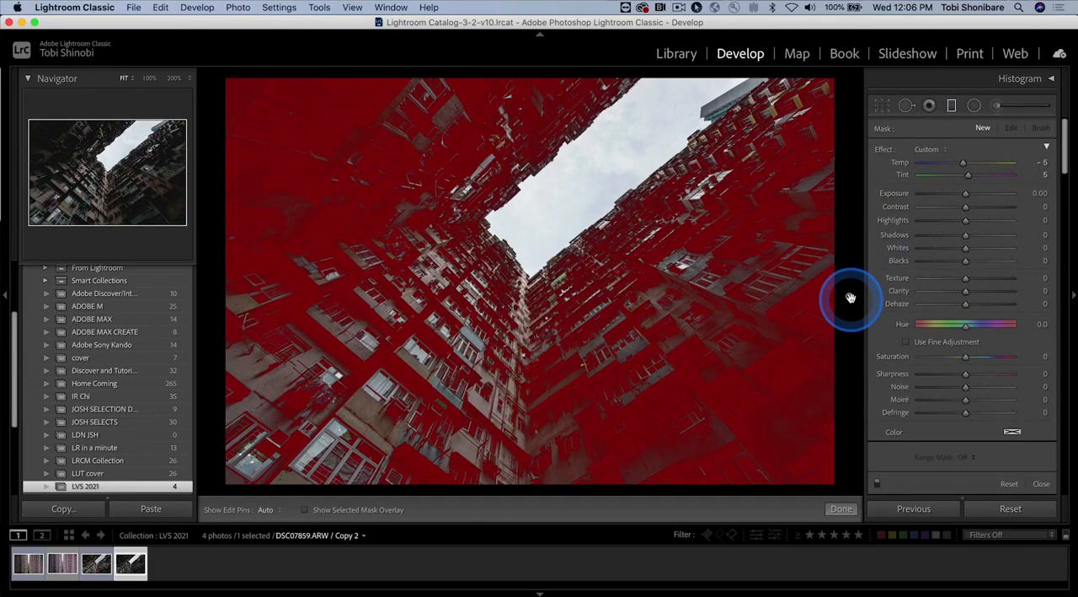
right_click(851, 298)
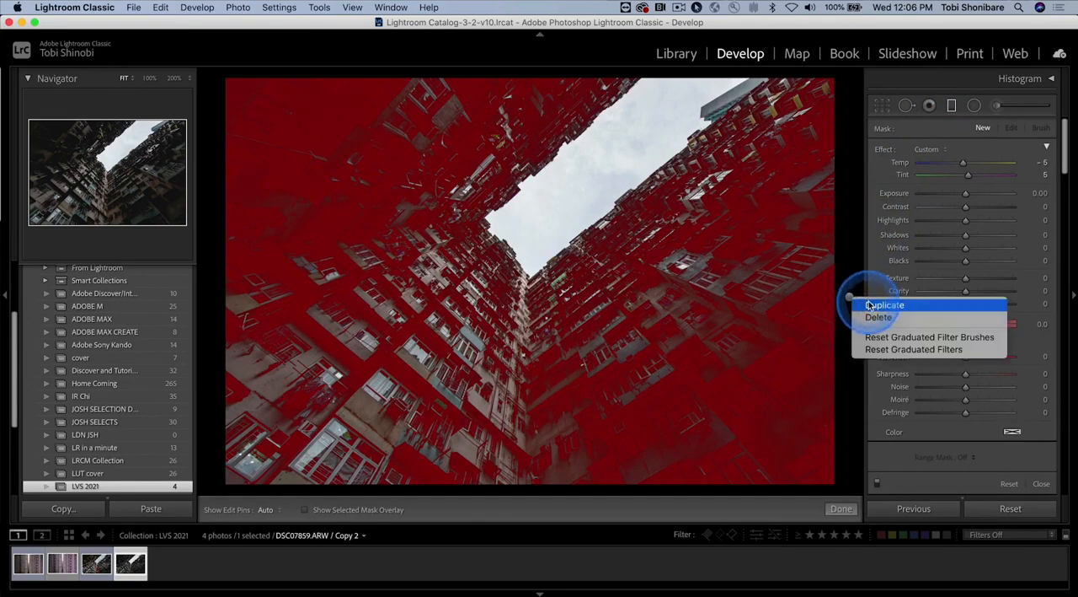
left_click(872, 306)
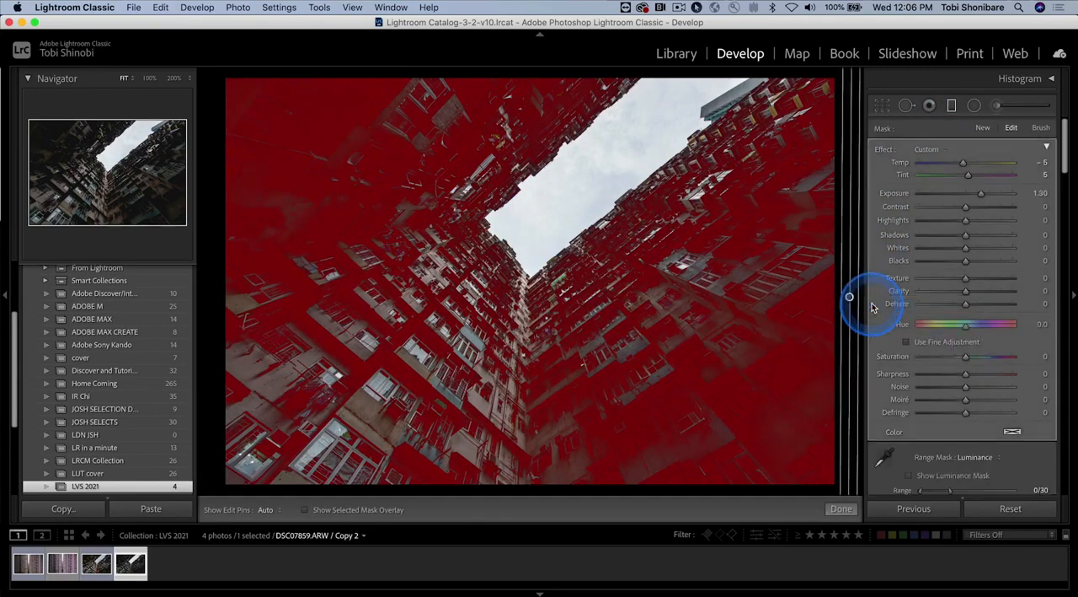
left_click(851, 296)
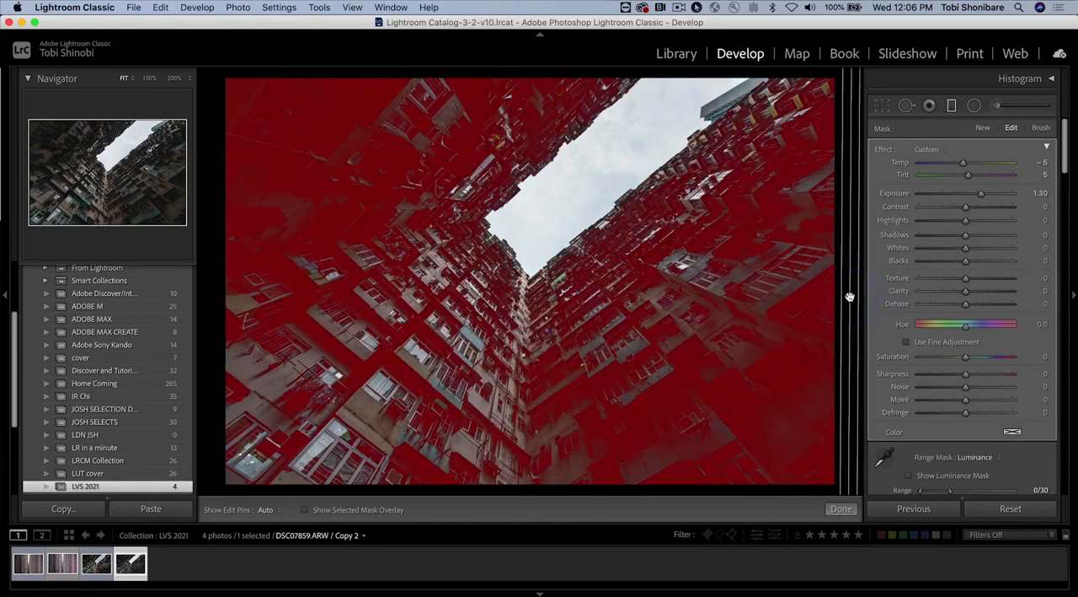
left_click(851, 296)
left_click_drag(851, 293, 851, 255)
mouse_move(851, 254)
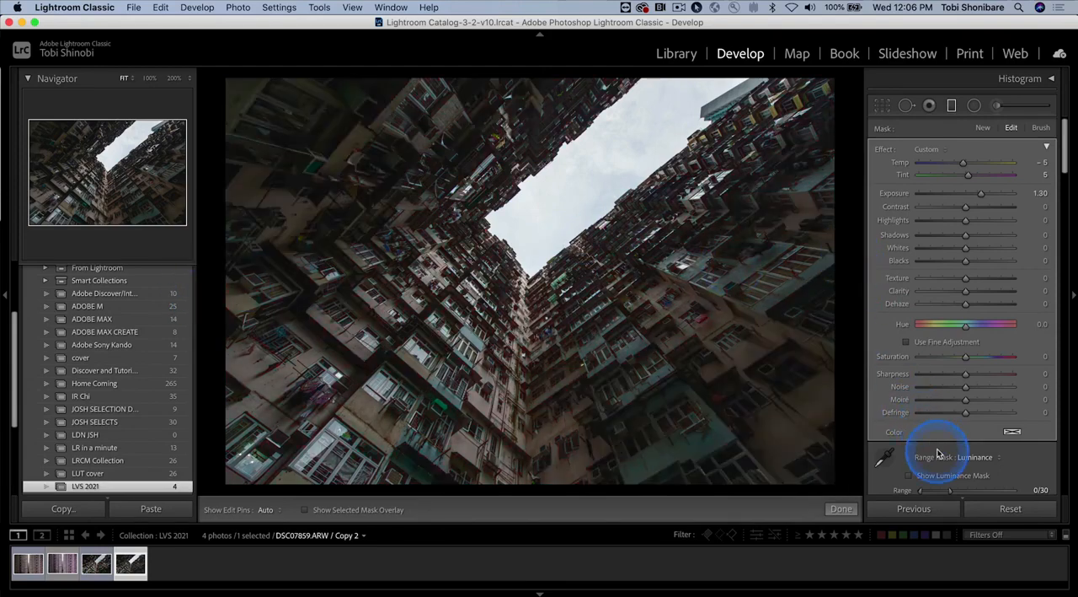
Step: Shift the duplicate filter's luminance range to the bright tones at 70/100
scroll(938, 452, "down", 1)
scroll(938, 452, "down", 1)
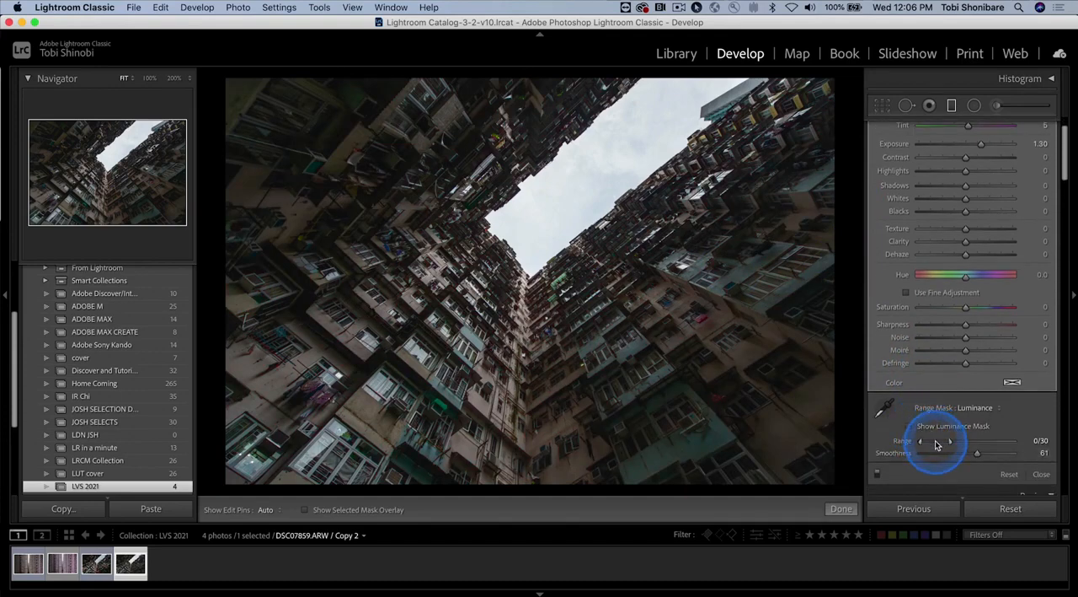
left_click(935, 444)
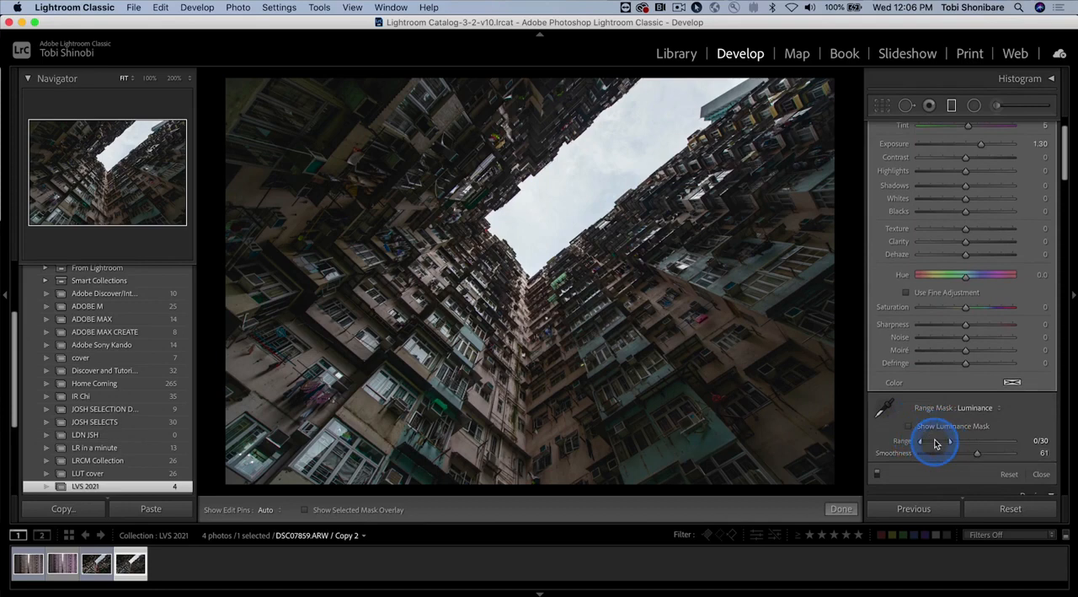
left_click_drag(935, 444, 1000, 439)
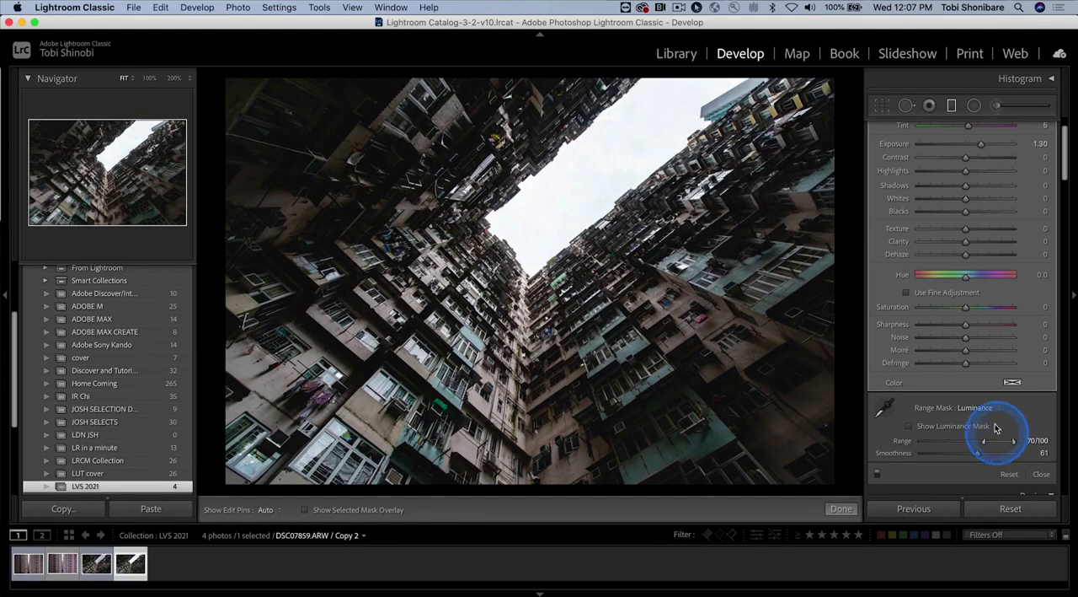
Step: Set the duplicate filter's Exposure to −1.00, showing the luminance mask during the adjustment and hiding it again
left_click(910, 427)
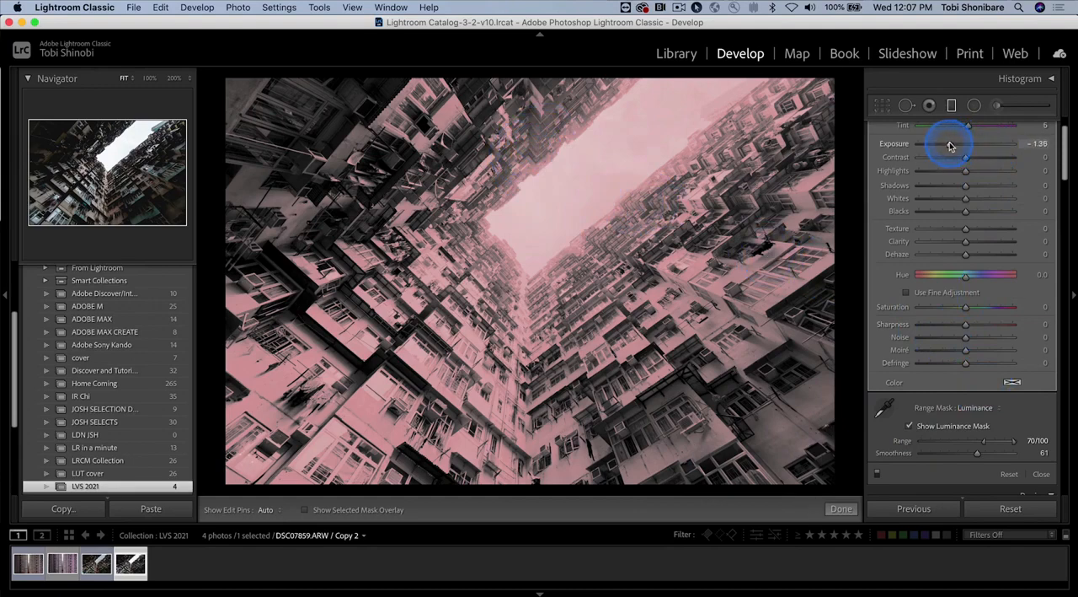
left_click_drag(953, 146, 952, 145)
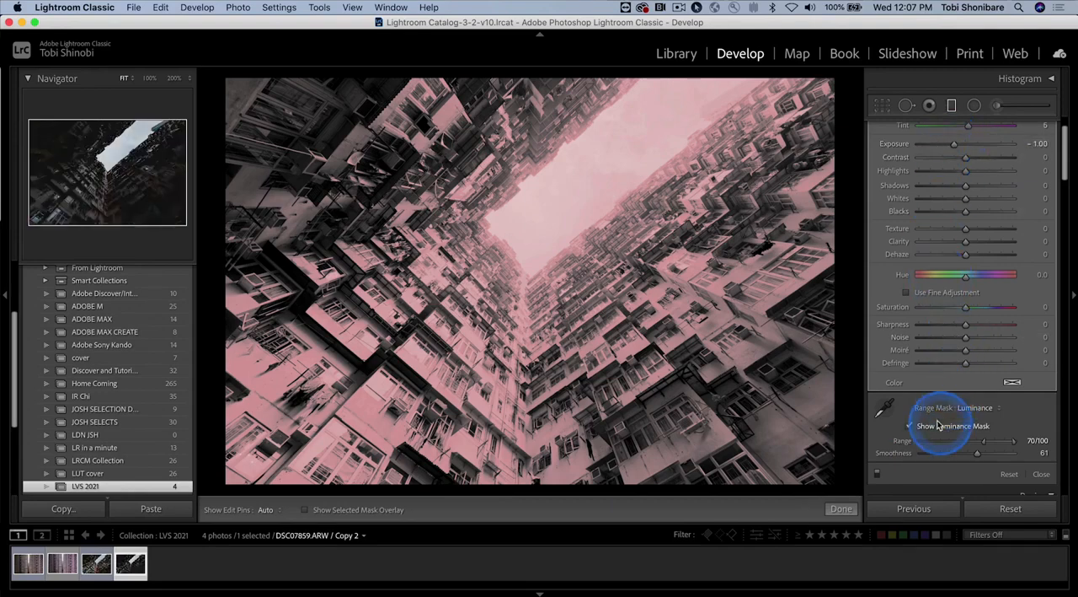
left_click(910, 426)
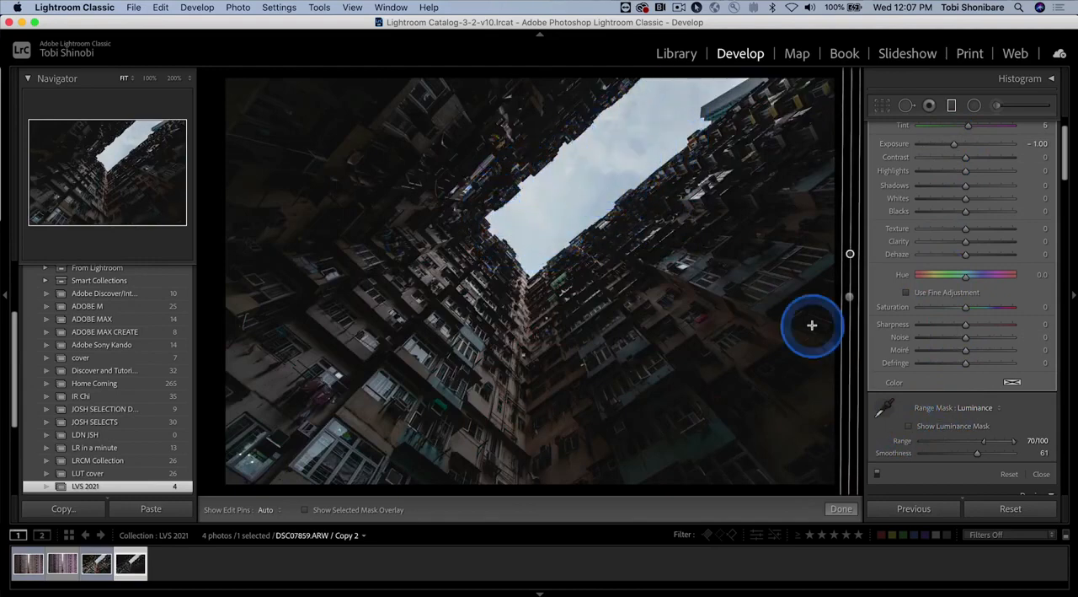
Step: Refine the duplicate's mask toward the sky with Range 89/100 and Smoothness 3, checking the luminance mask, and close the filter
left_click(909, 426)
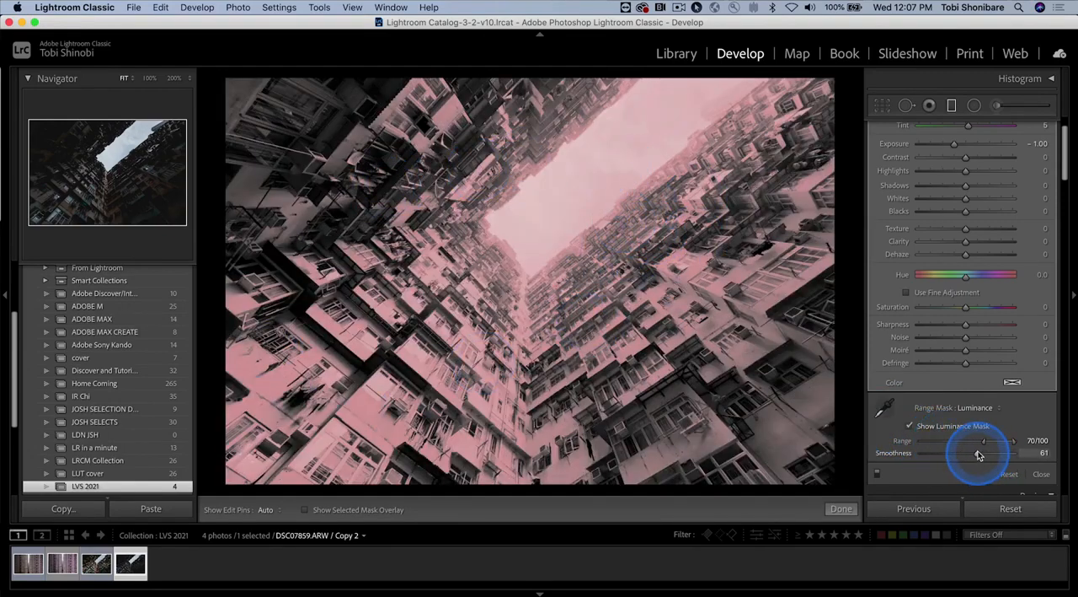
left_click_drag(978, 455, 942, 455)
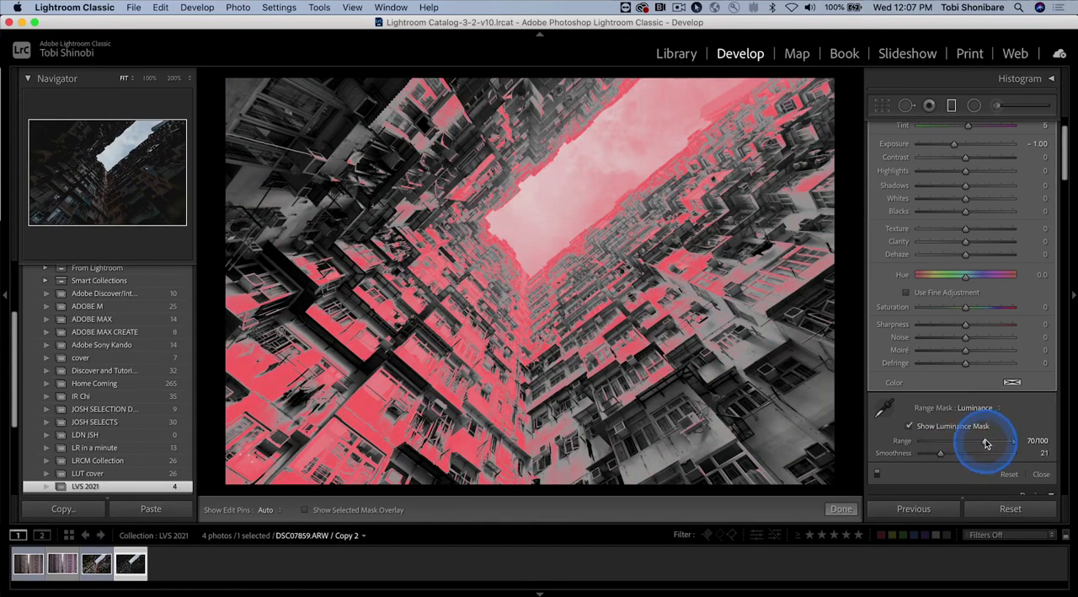
left_click_drag(989, 444, 1002, 444)
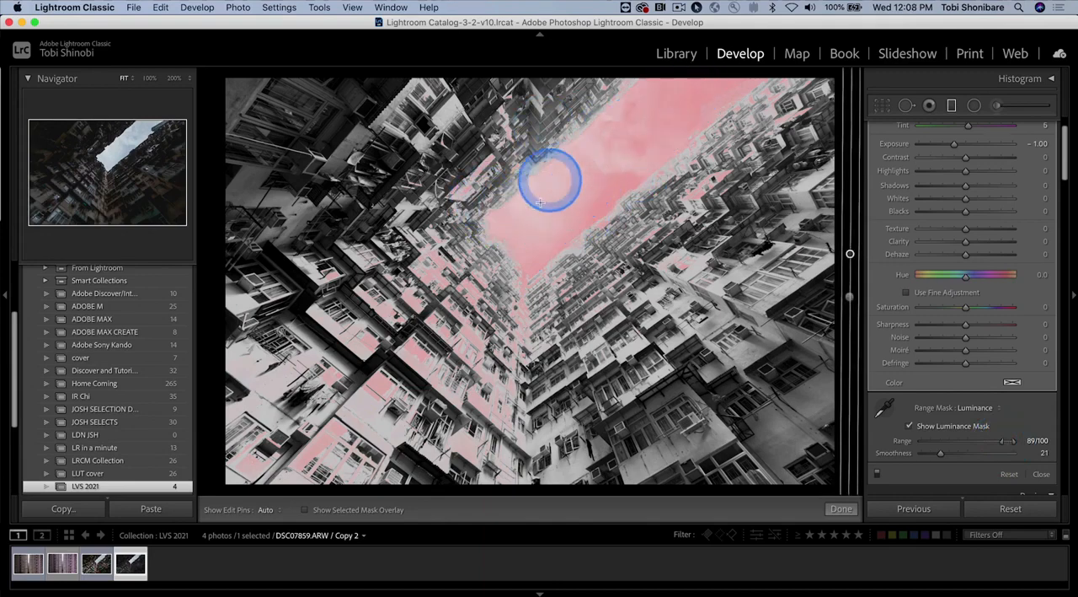
left_click_drag(942, 455, 926, 456)
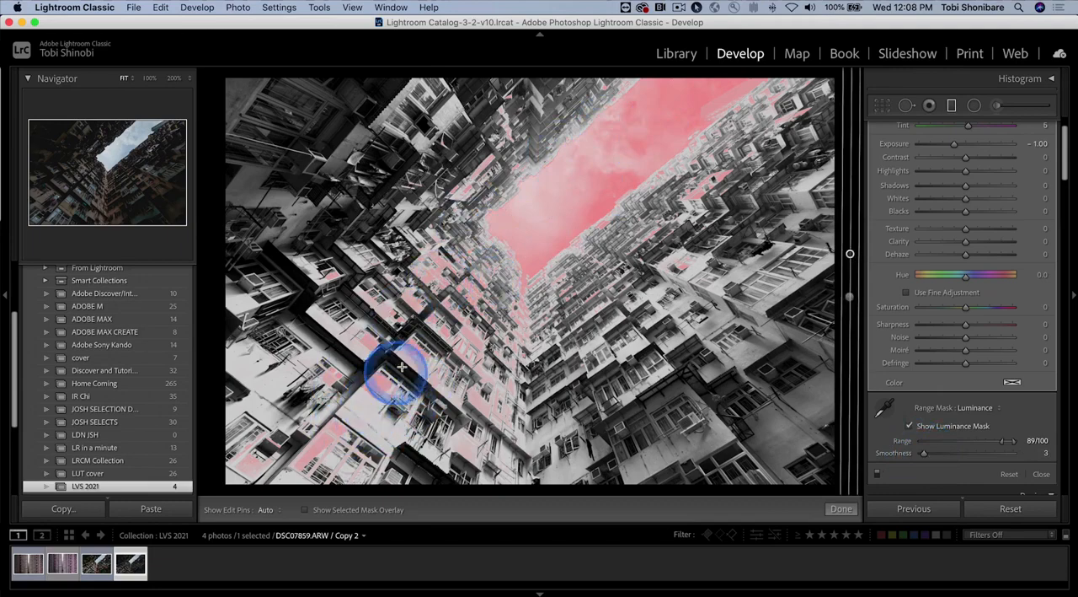
left_click(909, 425)
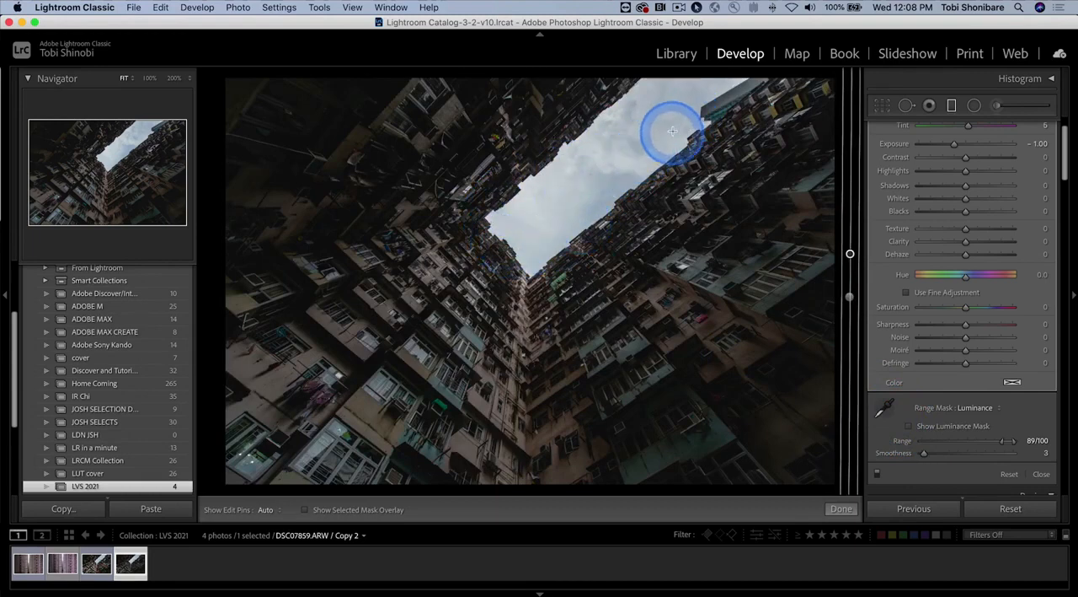
left_click(844, 507)
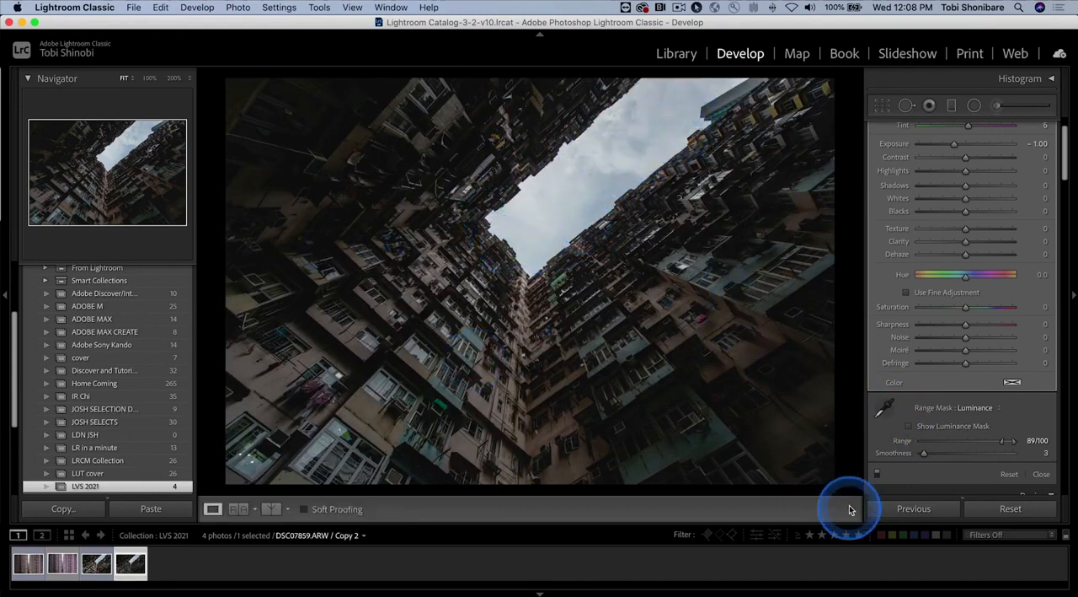
Step: Compare the before and after versions in stacked, split and side-by-side views, and return to the single-photo view
left_click(271, 508)
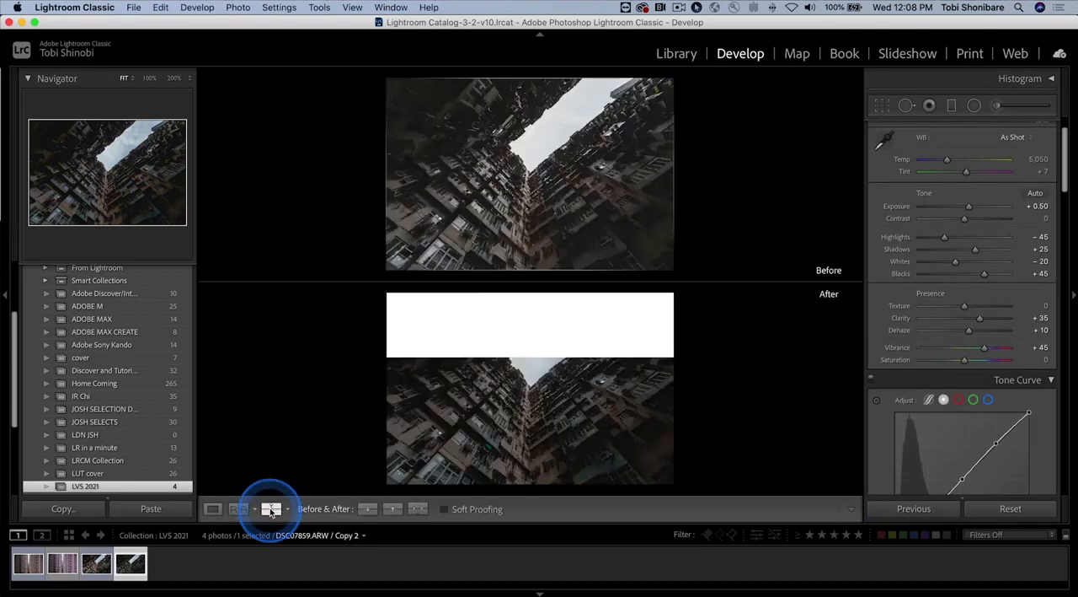
left_click(270, 508)
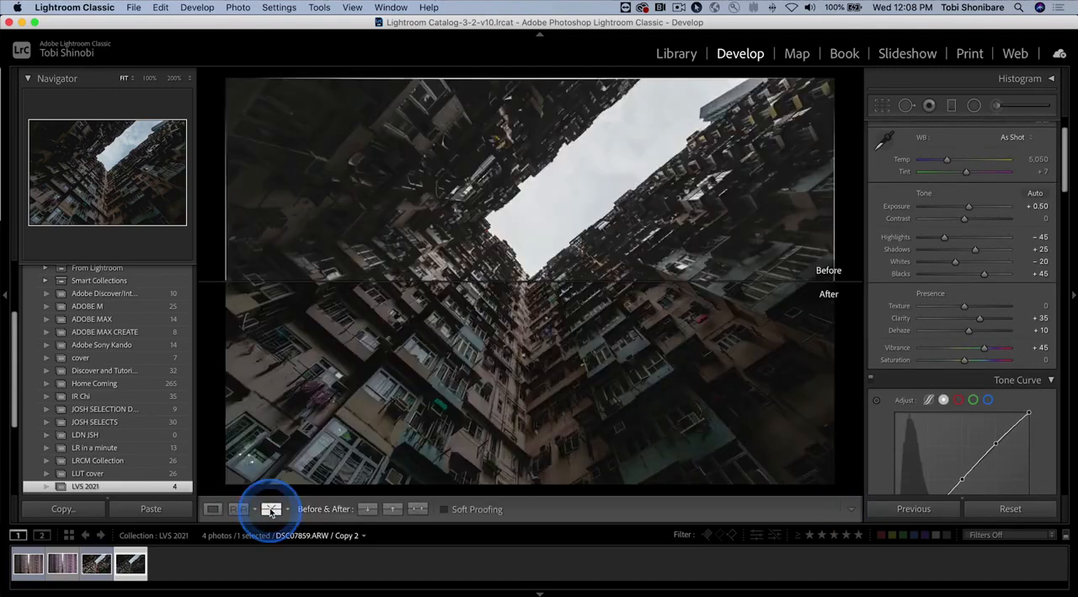
left_click(269, 508)
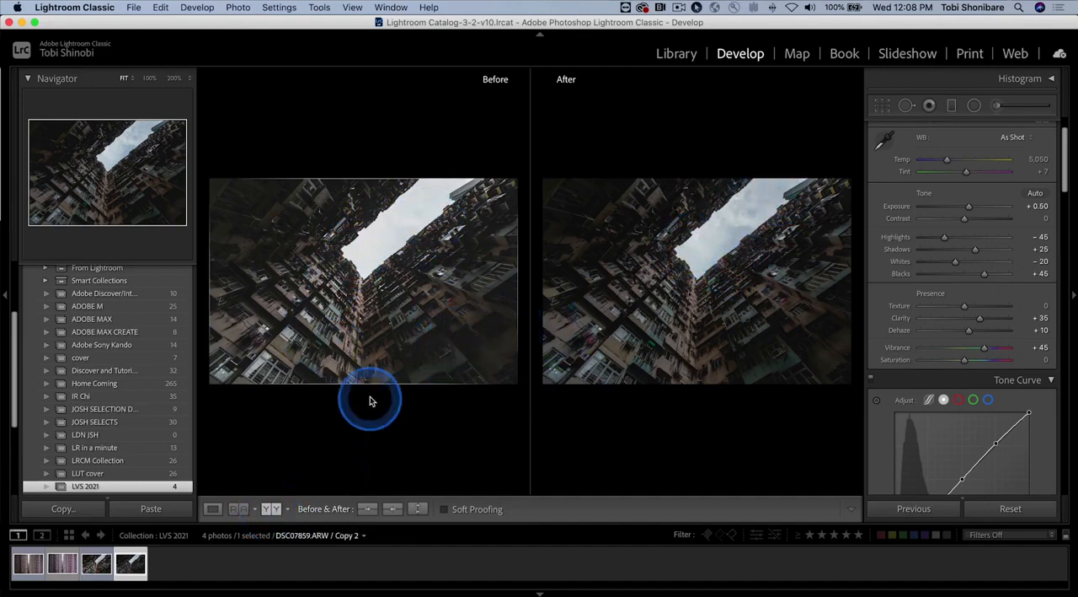
left_click(213, 508)
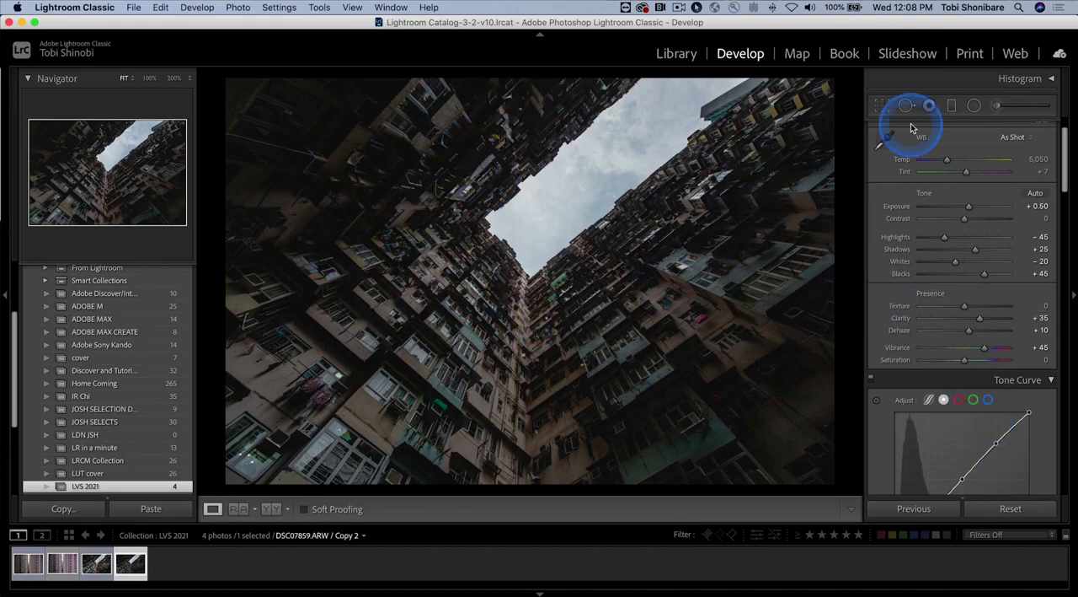
Step: Reopen the shadow graduated filter and set its luminance mask Smoothness to 85, showing the mask during the adjustment and hiding it again
left_click(952, 107)
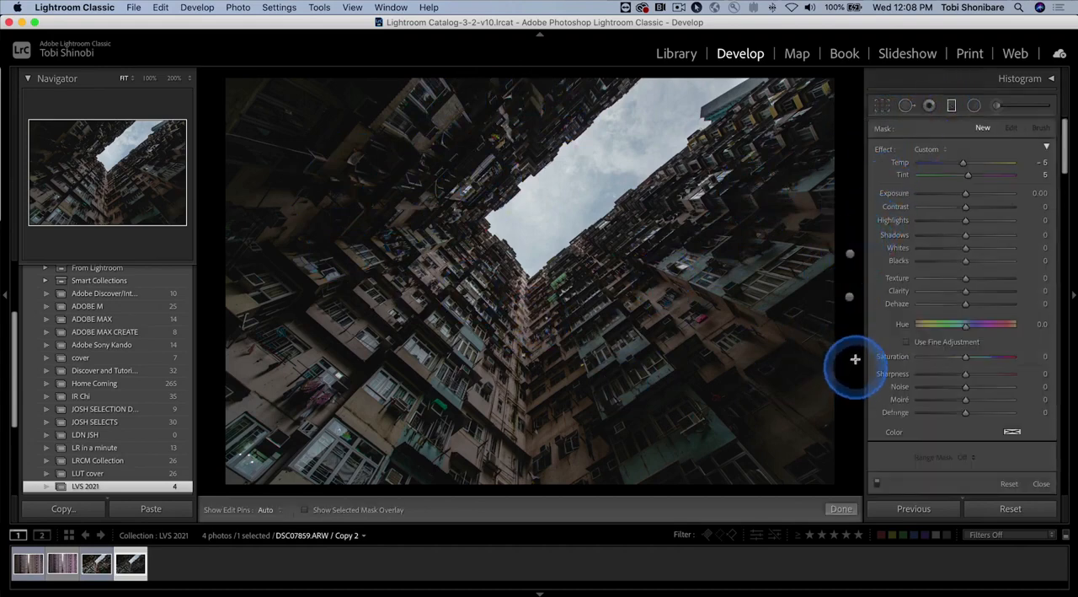
left_click_drag(850, 297, 850, 296)
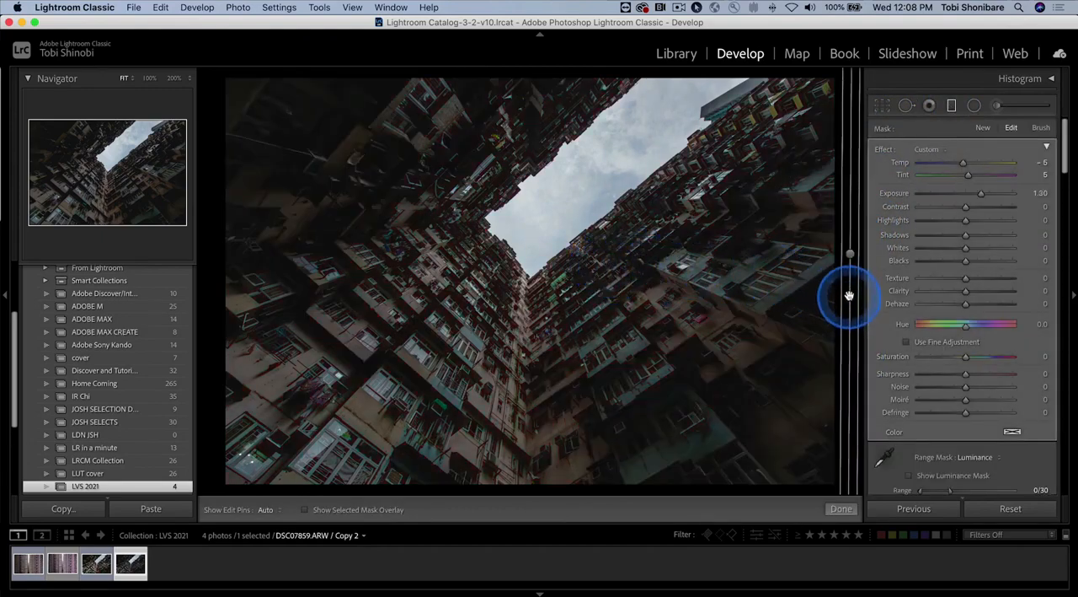
left_click(909, 475)
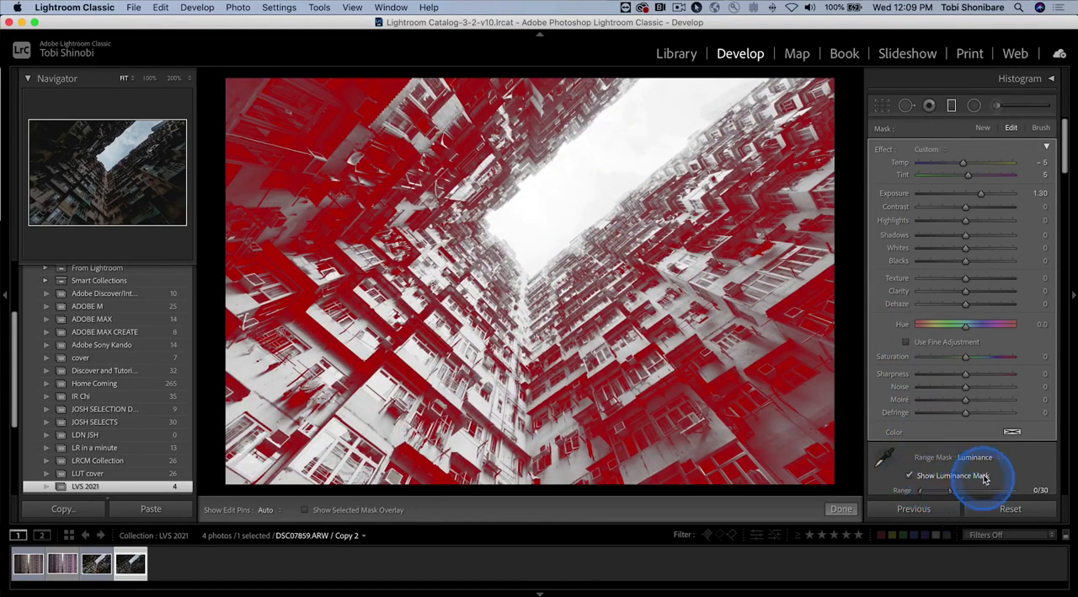
scroll(965, 485, "down", 2)
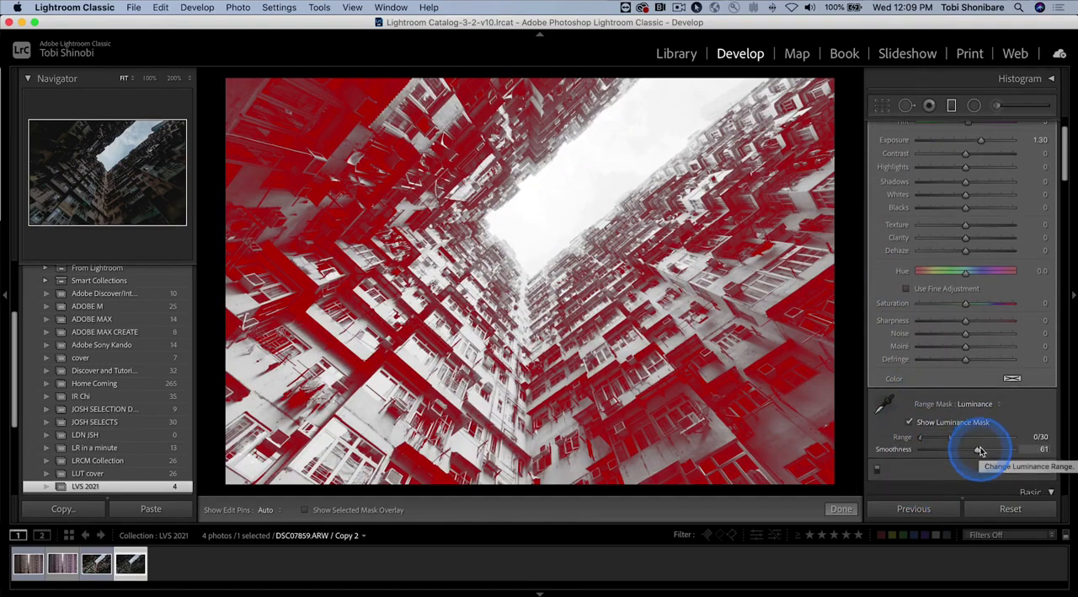
mouse_move(978, 452)
left_mouse_down()
mouse_move(970, 449)
mouse_move(995, 448)
left_mouse_up()
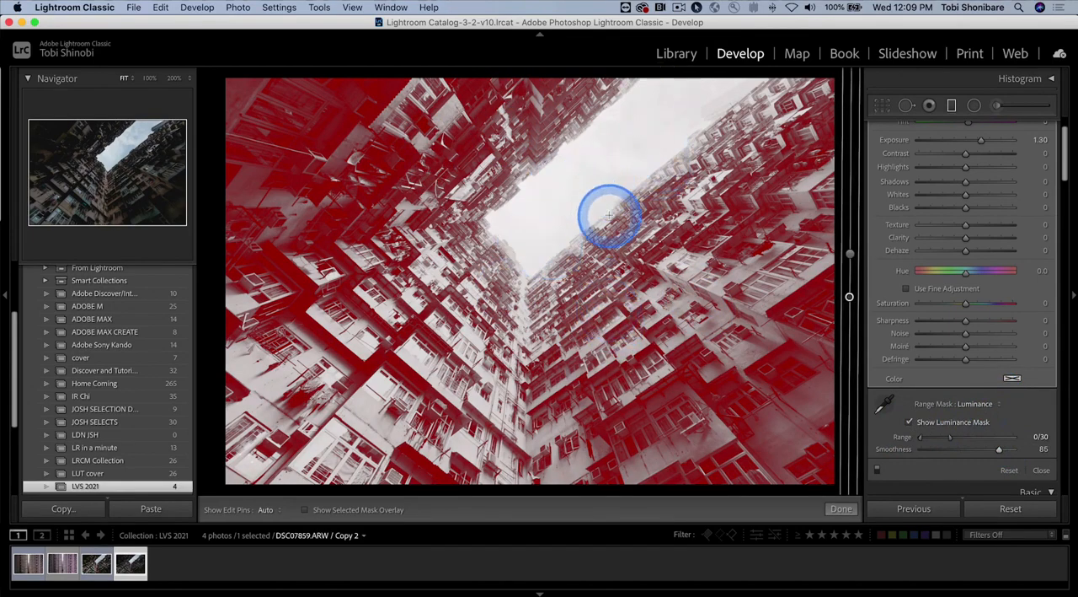
left_click(910, 423)
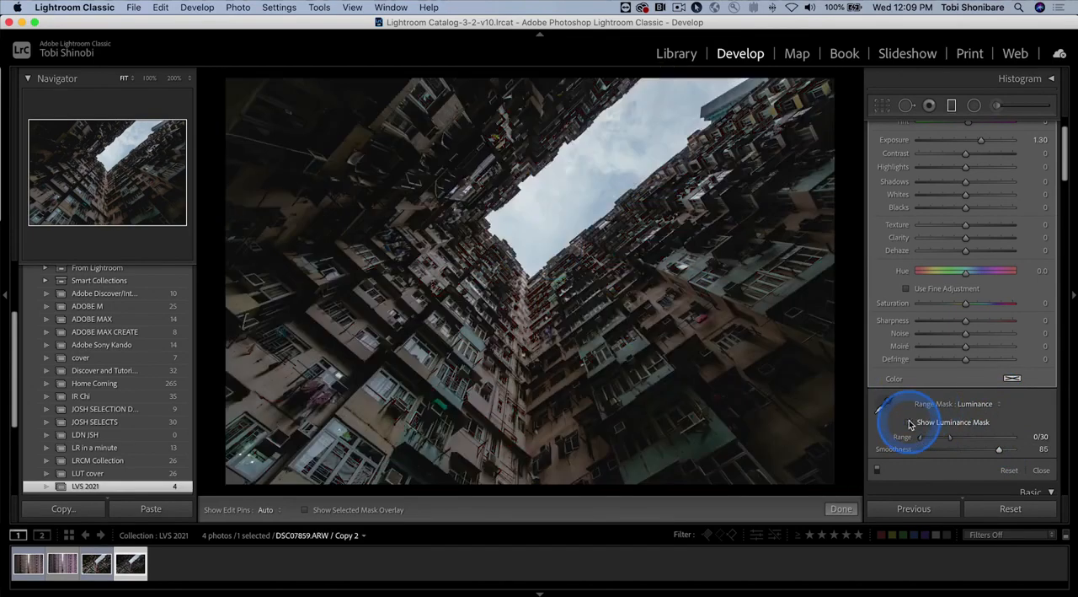
Step: Lift the dark tones of the shadow filter with Shadows 35 and Blacks 10
scroll(958, 236, "up", 3)
left_click(969, 222)
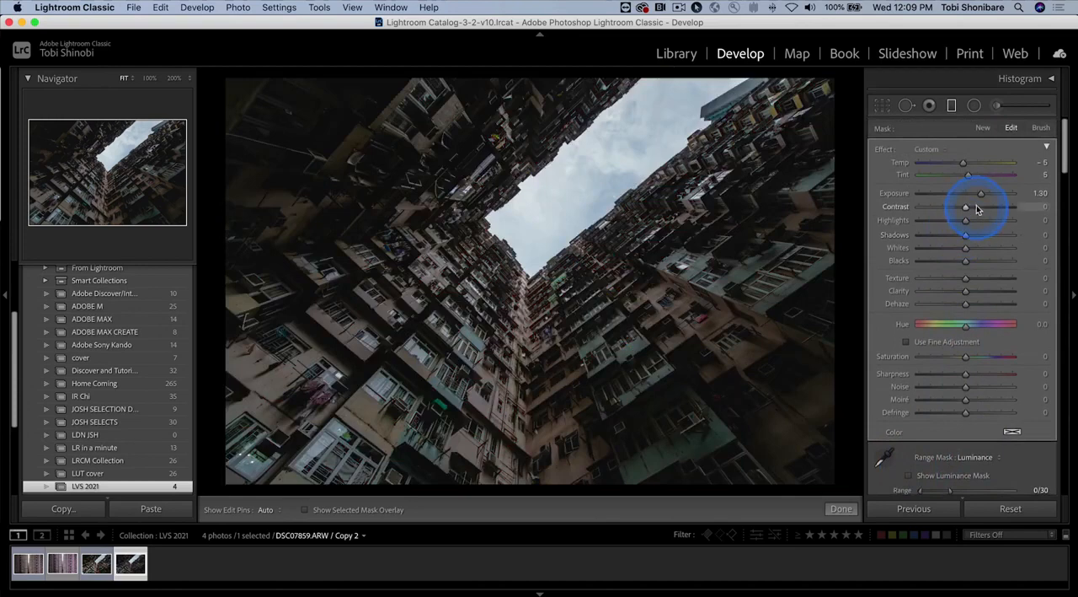
left_click(968, 237)
left_click_drag(969, 238, 984, 237)
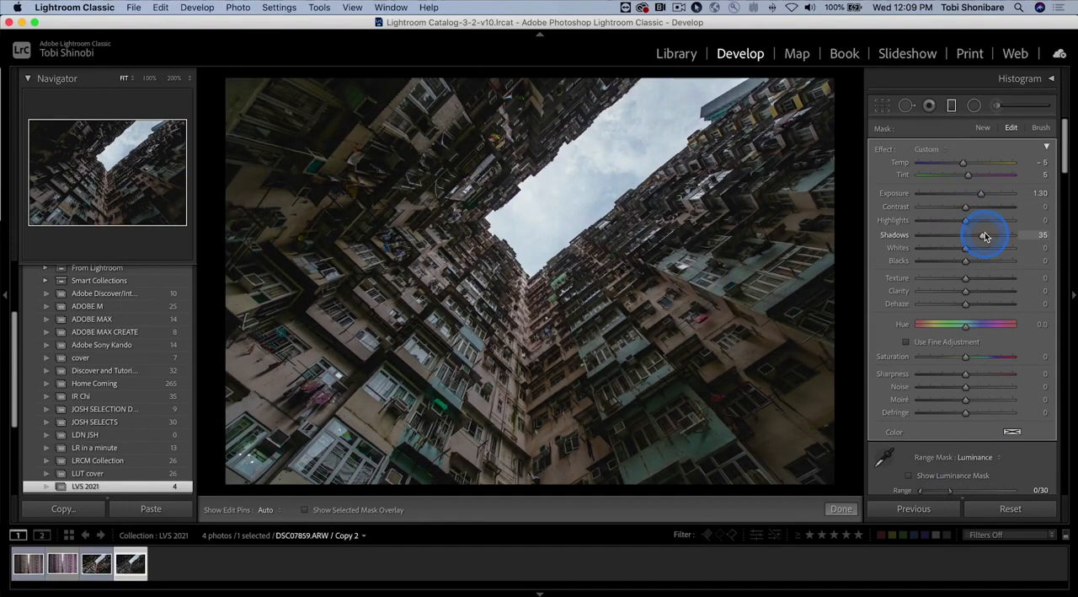
left_click(975, 268)
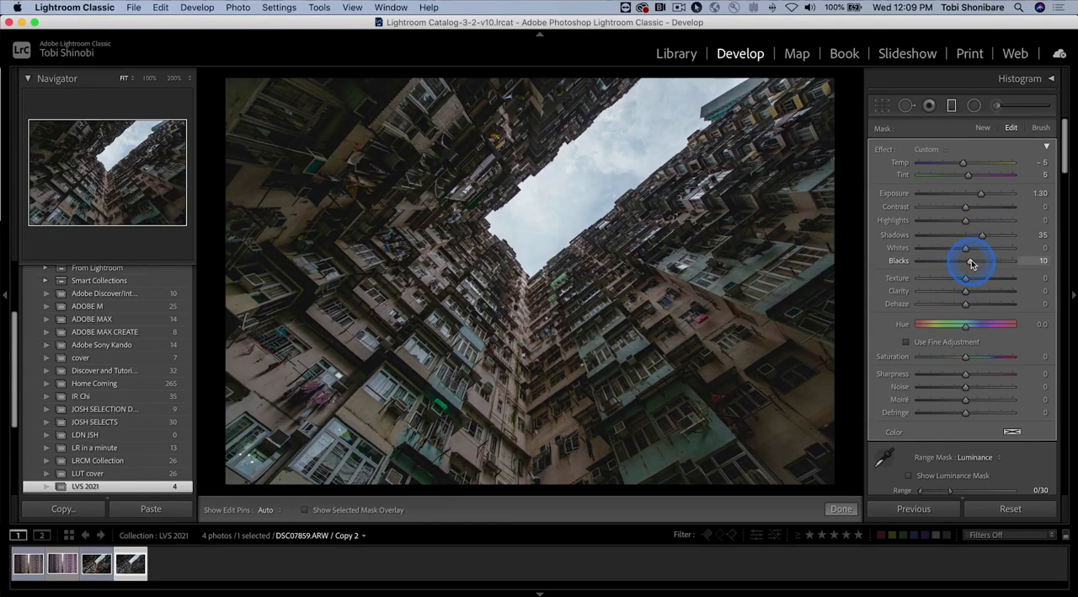
Step: Set the shadow filter's Clarity to 50, Texture to 35, Dehaze to 20 and Saturation to 50
left_click(968, 291)
left_click_drag(971, 292, 987, 290)
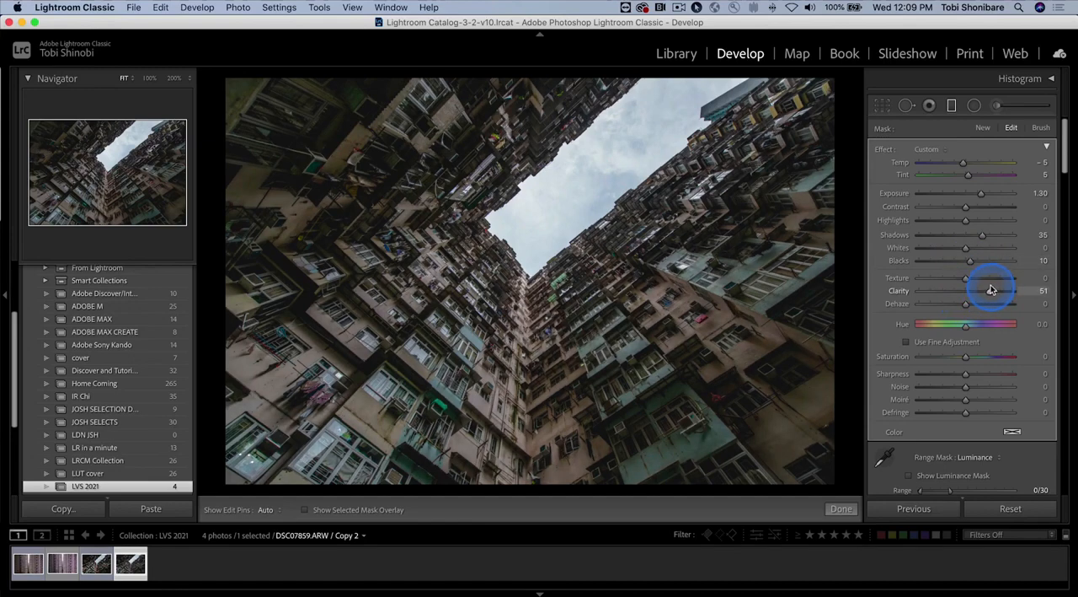
left_click(969, 279)
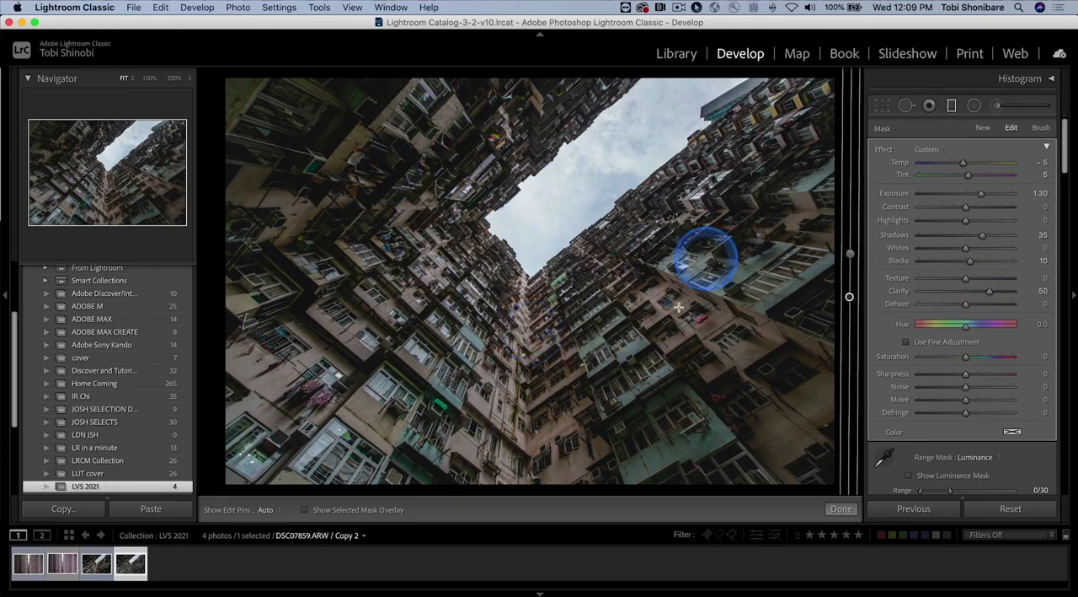
left_click_drag(967, 279, 982, 278)
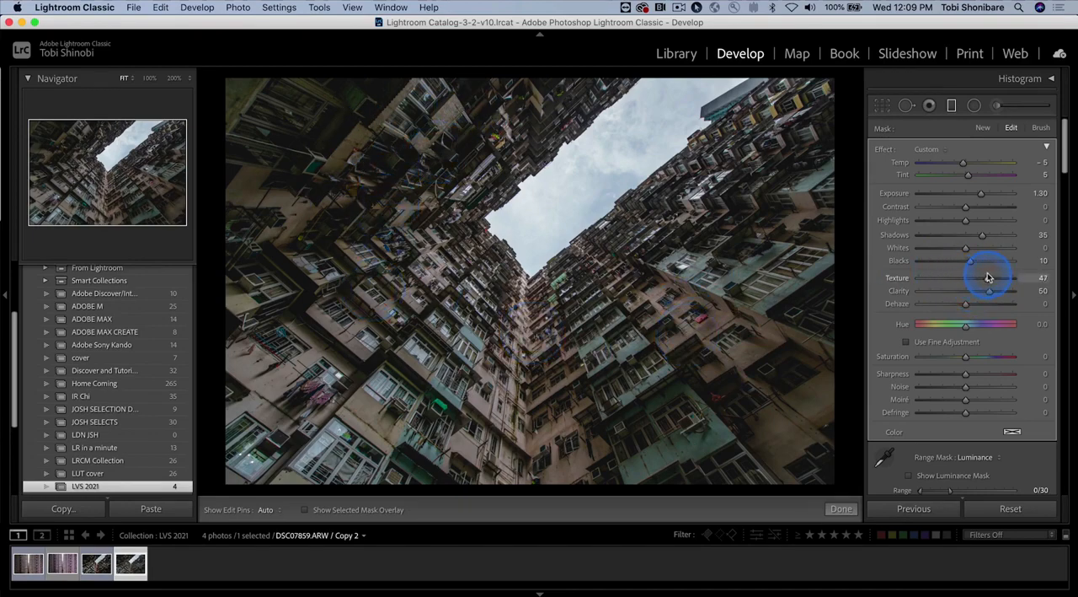
left_click(967, 306)
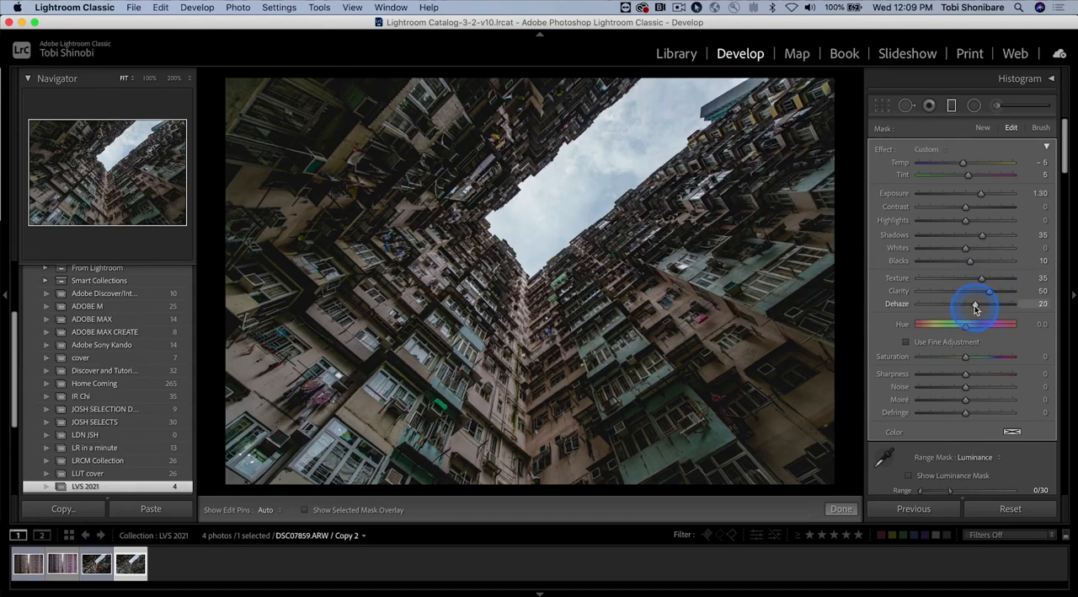
left_click(980, 360)
left_click_drag(968, 359, 994, 359)
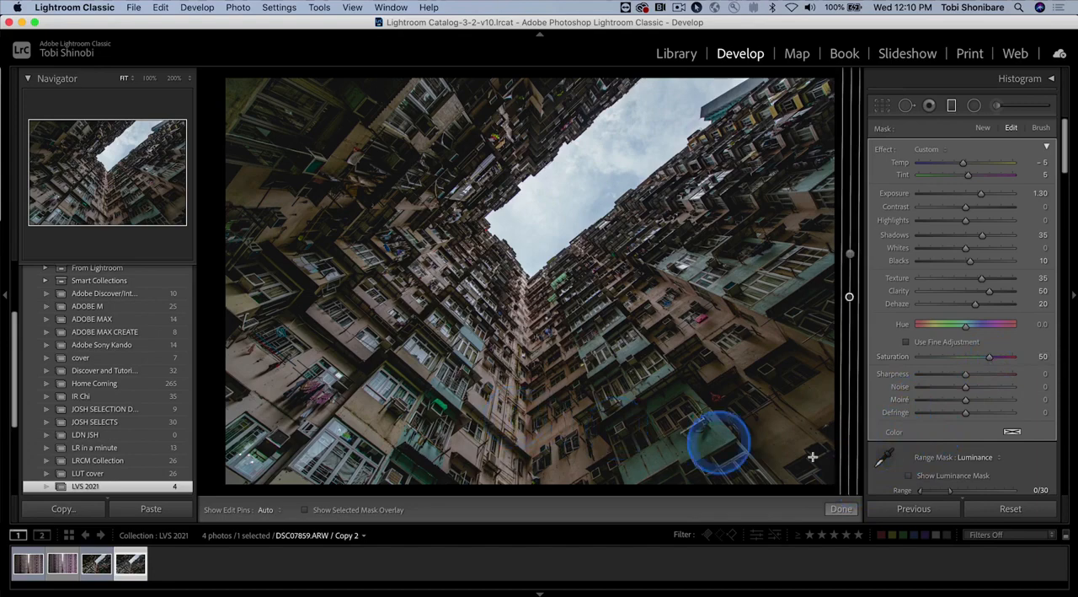
Step: Compare the photo with the graduated filters switched off and on, and finish editing the filters
scroll(915, 438, "down", 3)
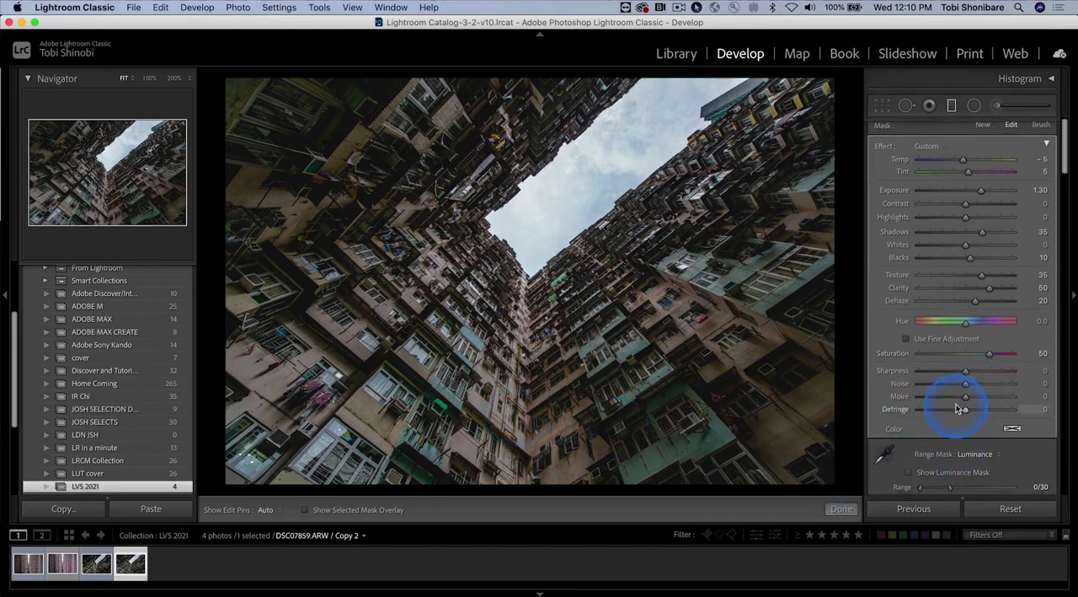
left_click(880, 437)
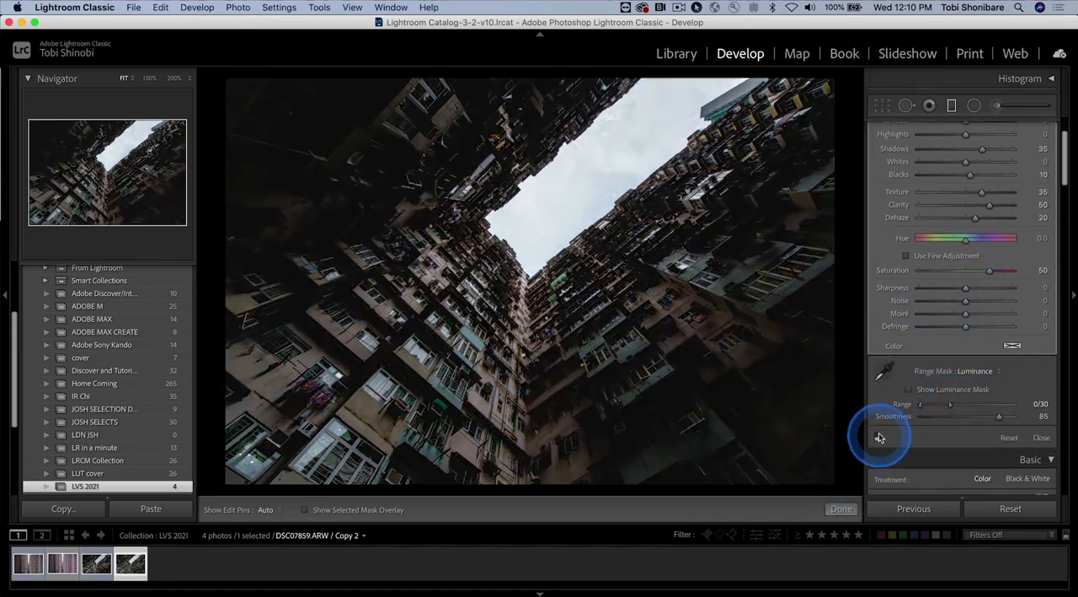
left_click(880, 436)
left_click(879, 437)
left_click(880, 437)
left_click(360, 171)
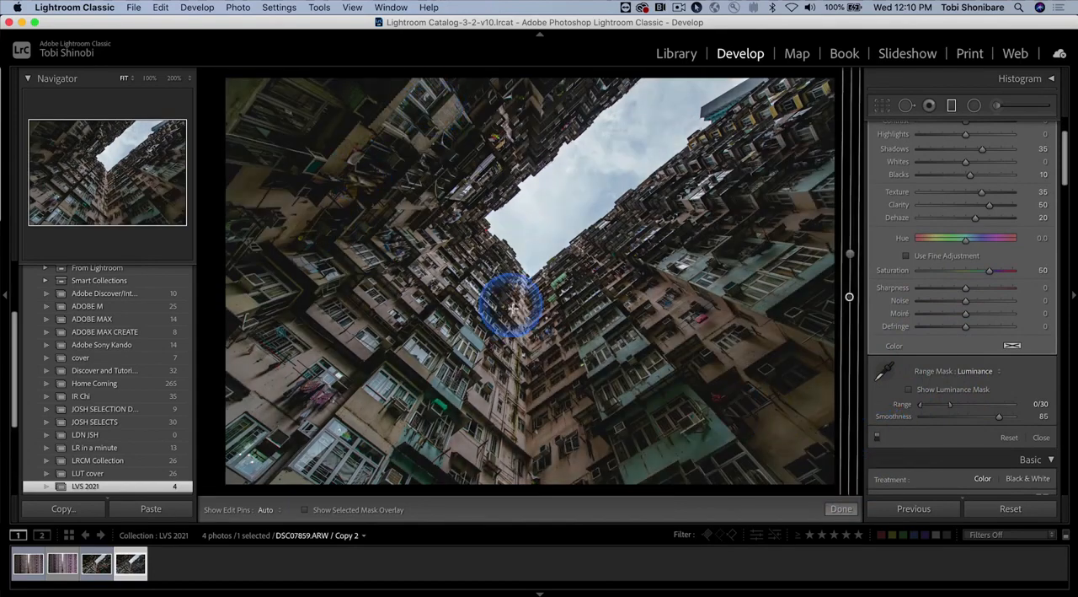
left_click(839, 509)
left_click(840, 510)
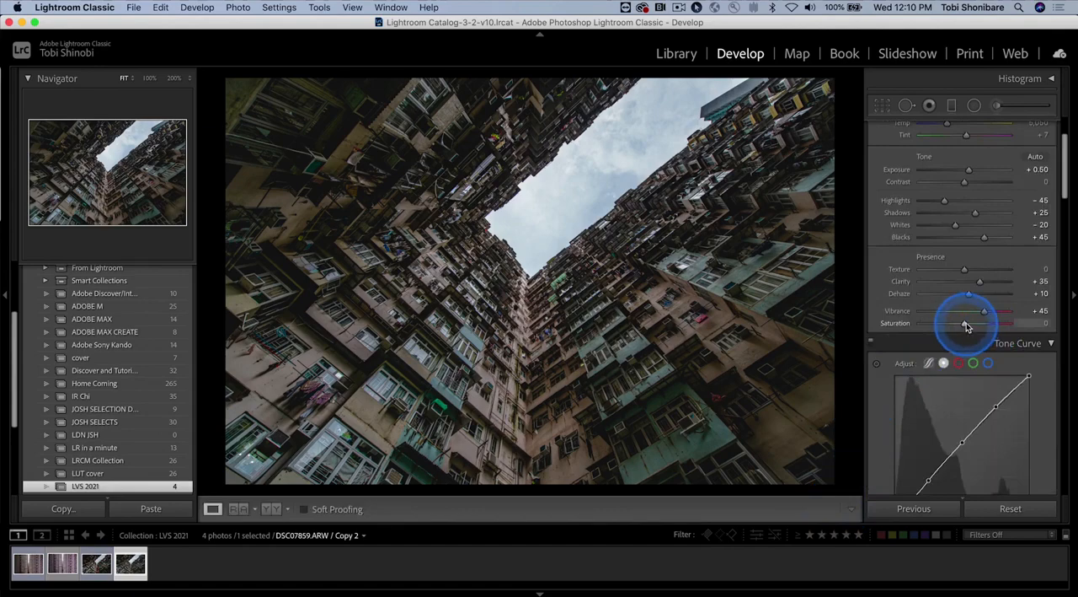
Step: Set the overall Saturation to +35 and Contrast to +15, checking the side-by-side before and after view, and return to the single-photo view
left_click_drag(966, 326, 981, 325)
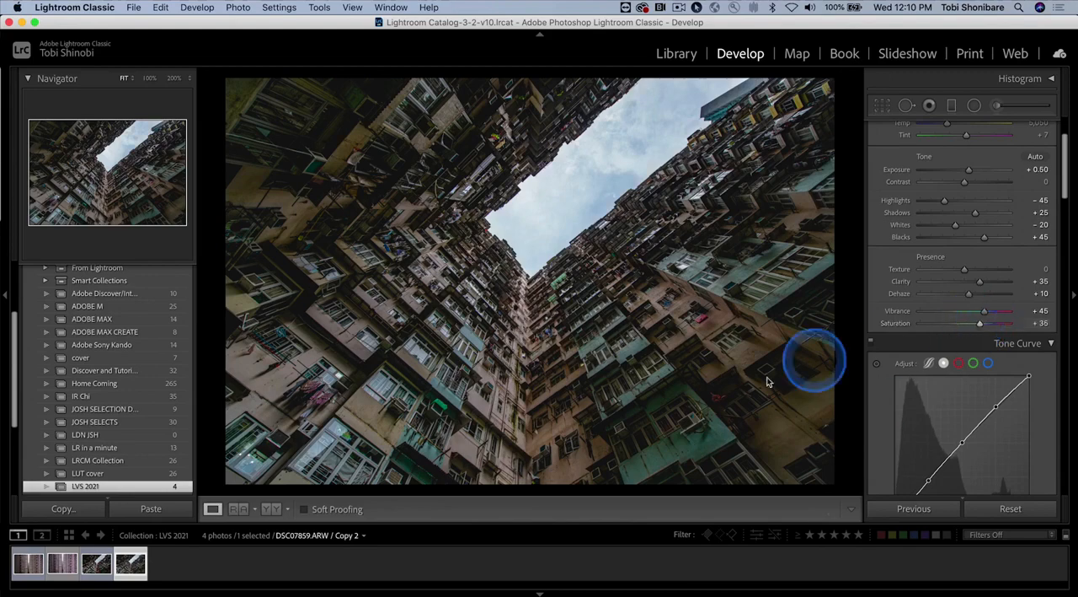
left_click(271, 508)
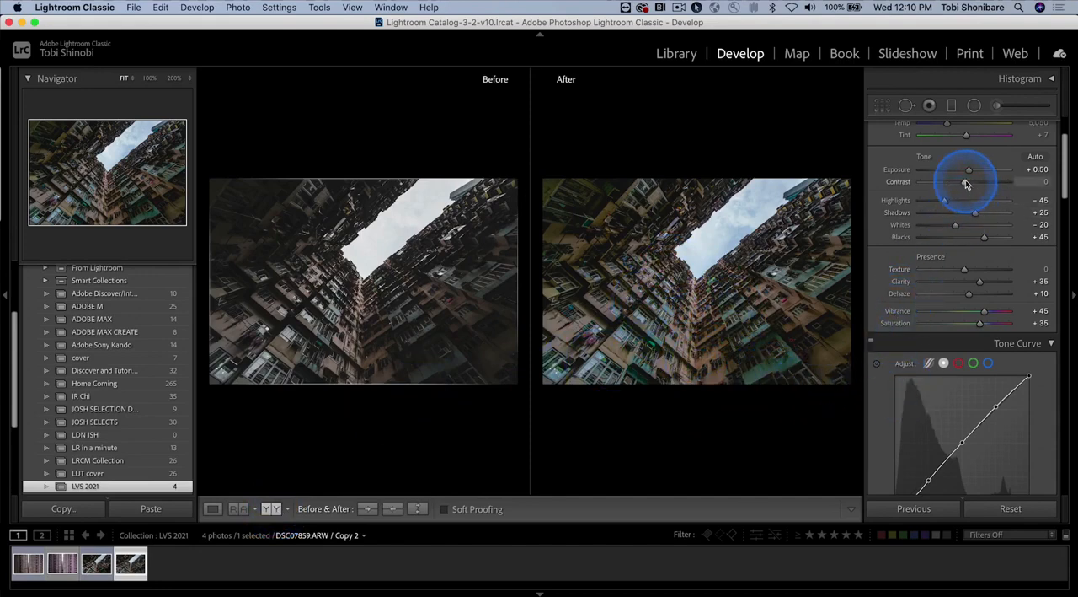
left_click_drag(967, 184, 972, 184)
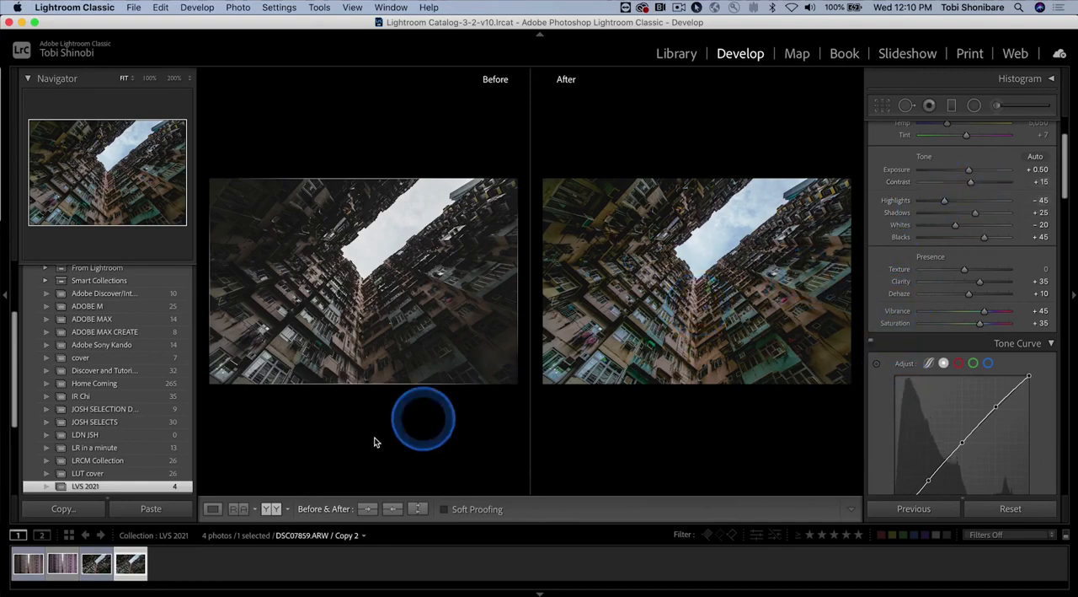
left_click(213, 508)
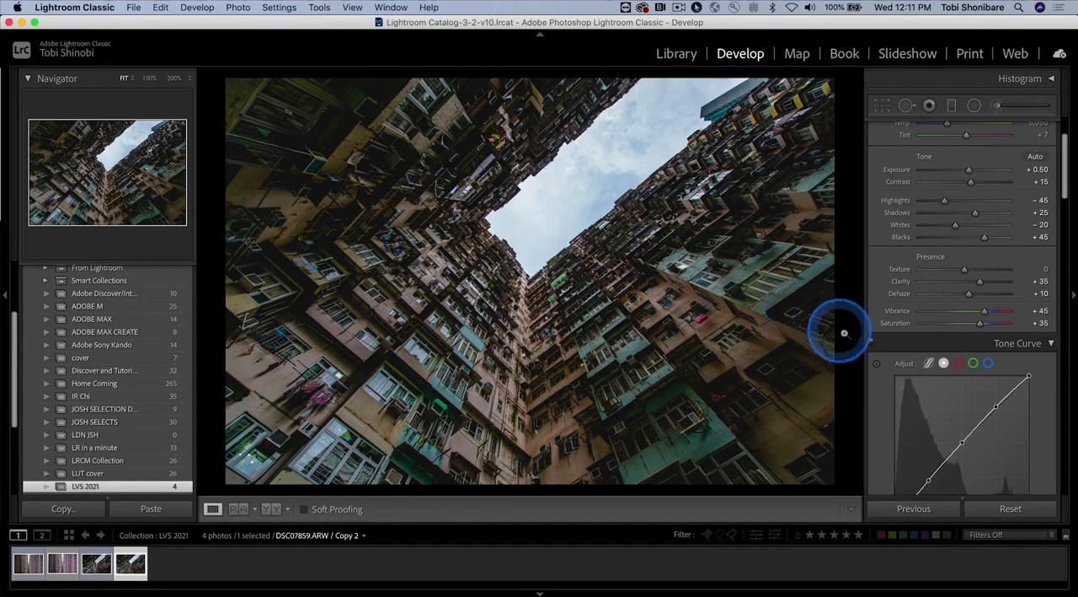
Step: Add five anchor points along the diagonal of the red channel's tone curve at inputs 65, 128, 192, 35 and 225
scroll(915, 351, "down", 3)
scroll(918, 348, "down", 1)
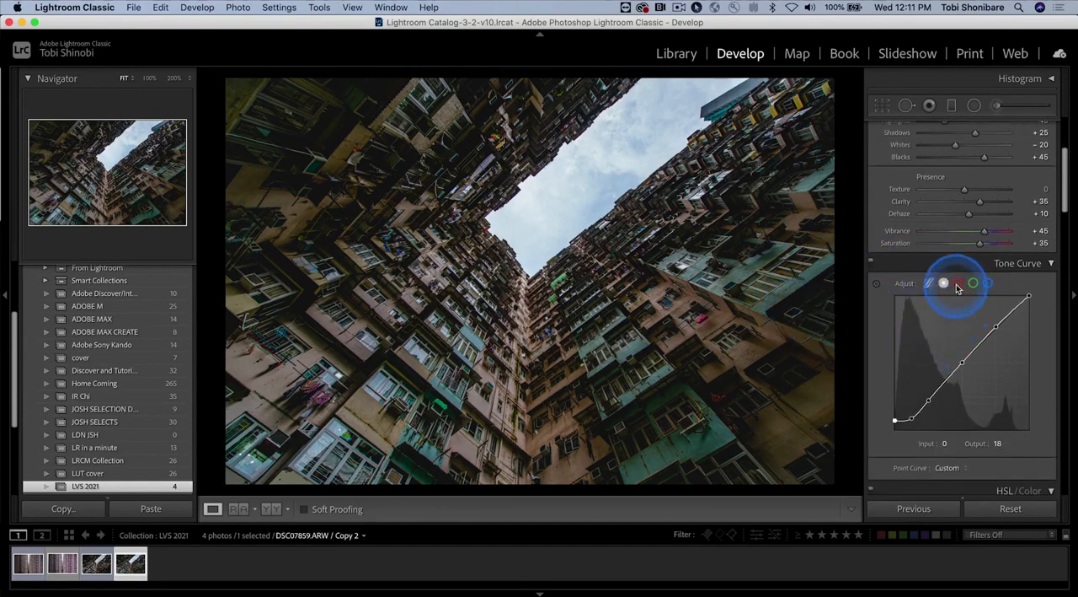
left_click(959, 284)
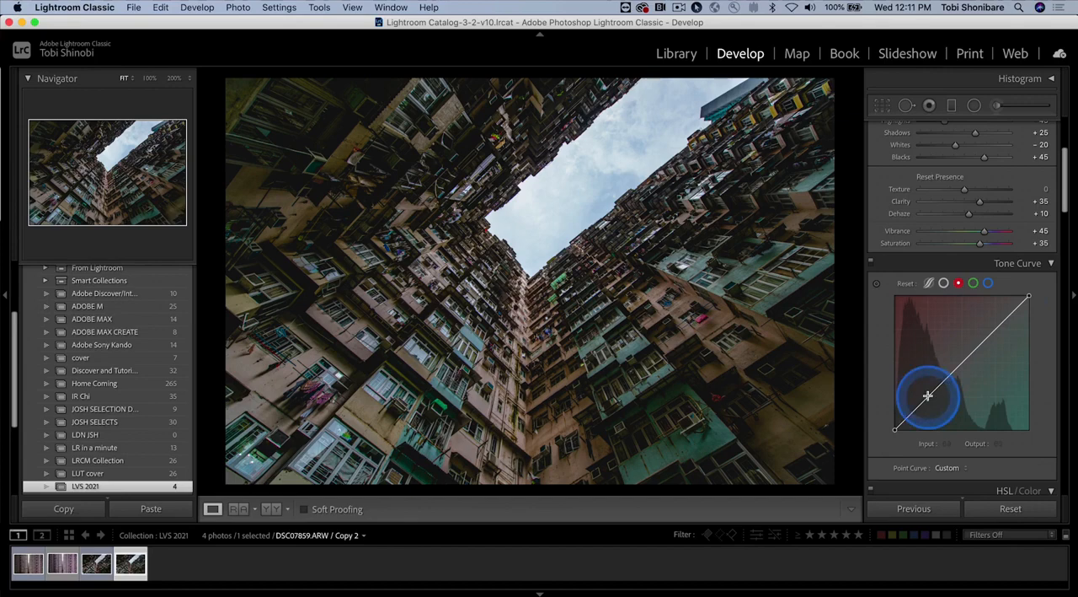
left_click(928, 395)
left_click(961, 360)
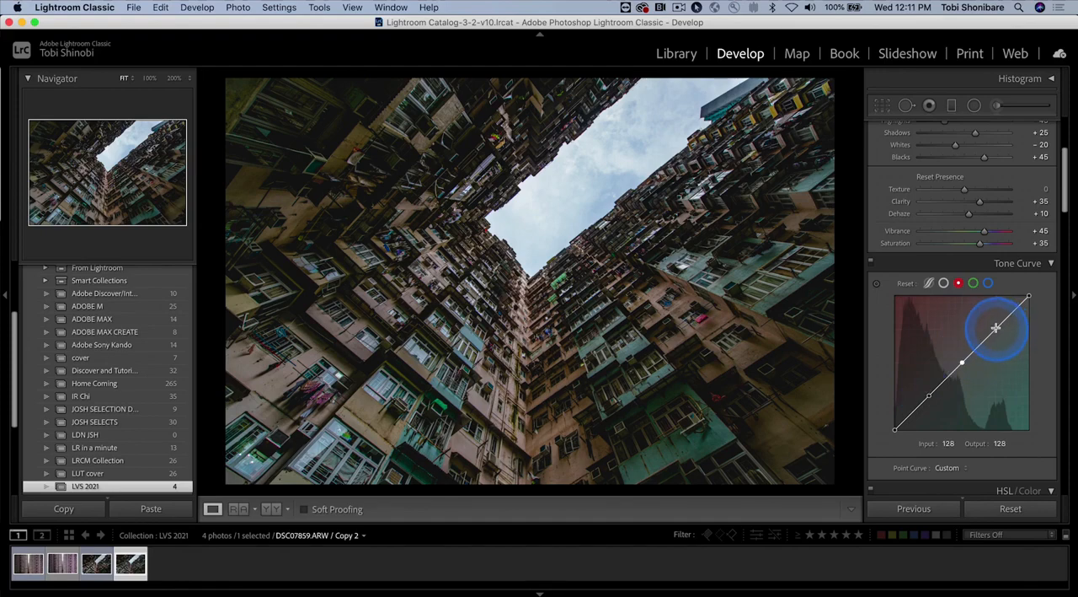
left_click(996, 327)
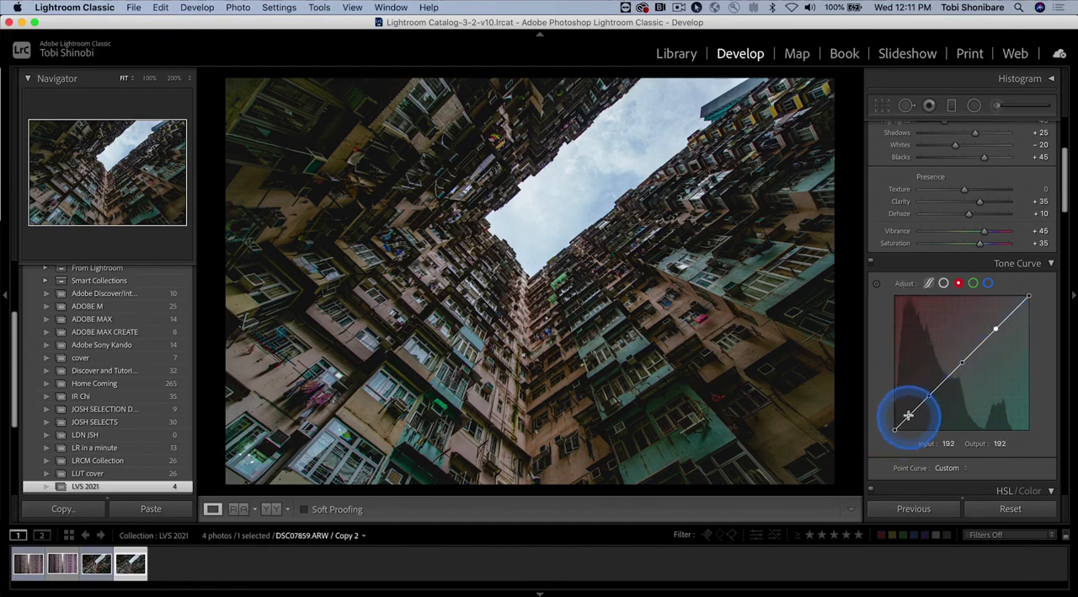
left_click(913, 411)
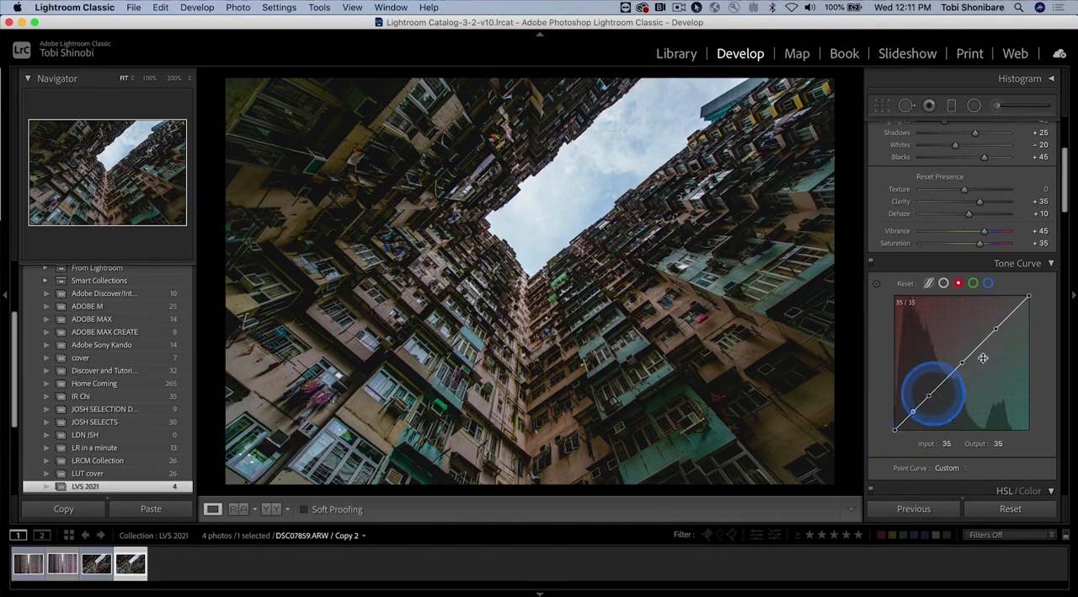
left_click(1014, 310)
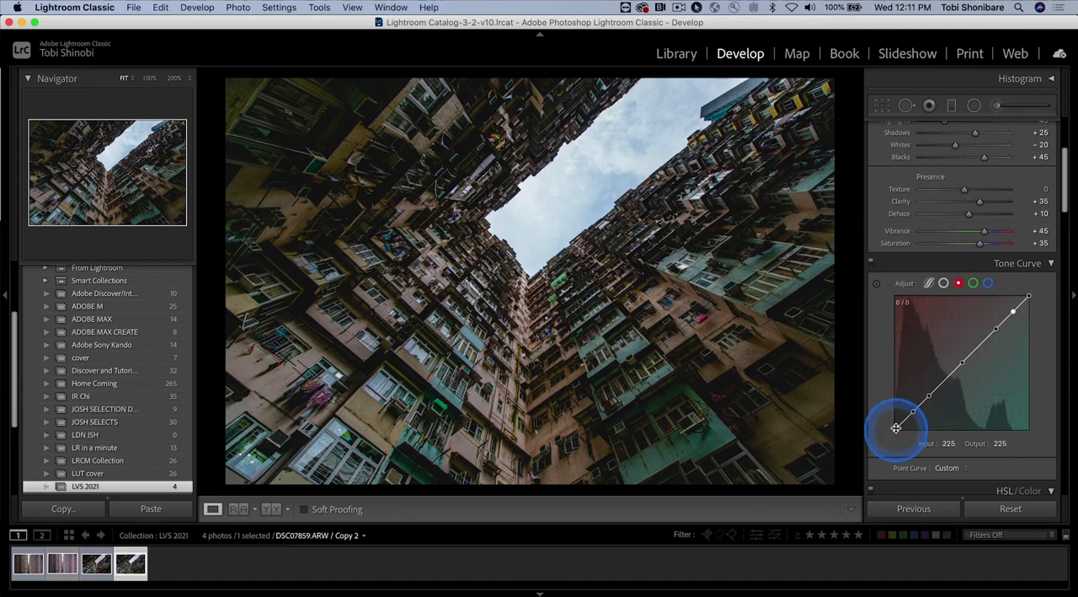
Step: Shape the red curve: black point output 13, lower point 70/64, upper point 186/192, the 225 point slightly raised and white point output 252
left_click_drag(896, 428, 890, 428)
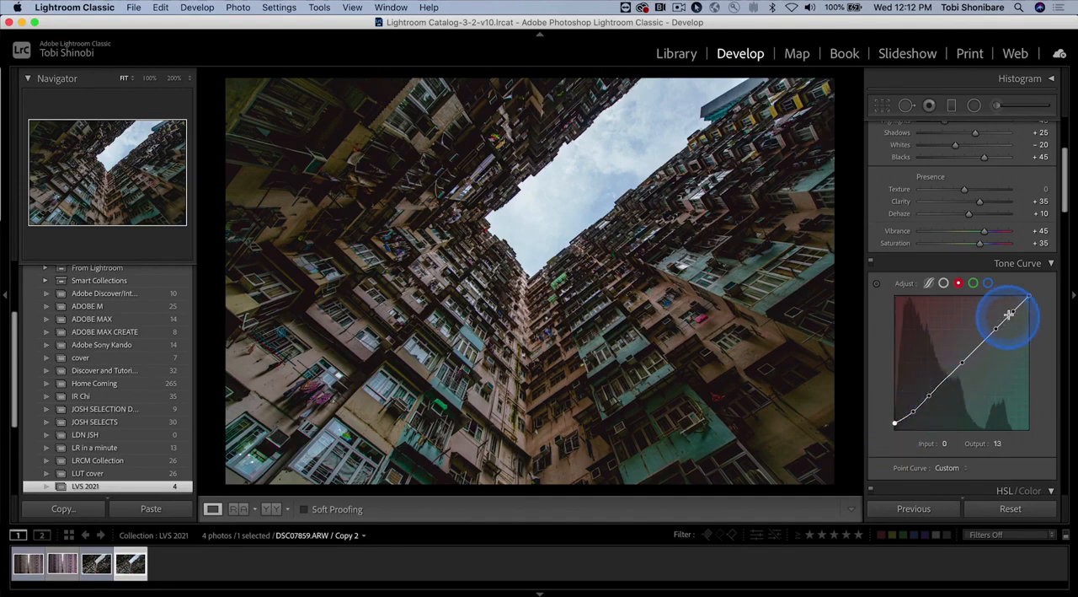
left_click_drag(929, 393, 932, 399)
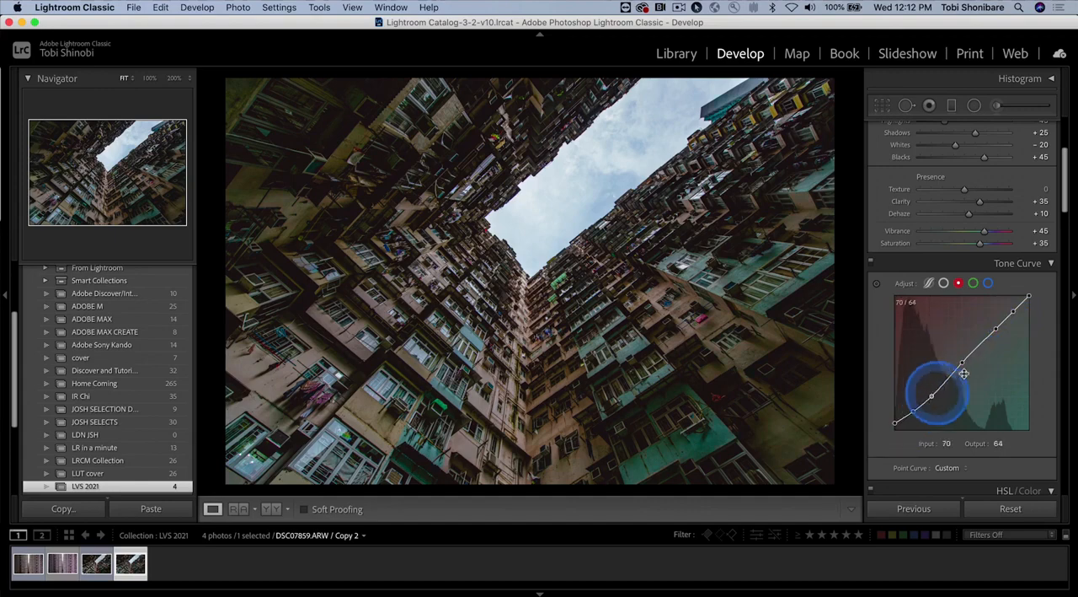
left_click(994, 331)
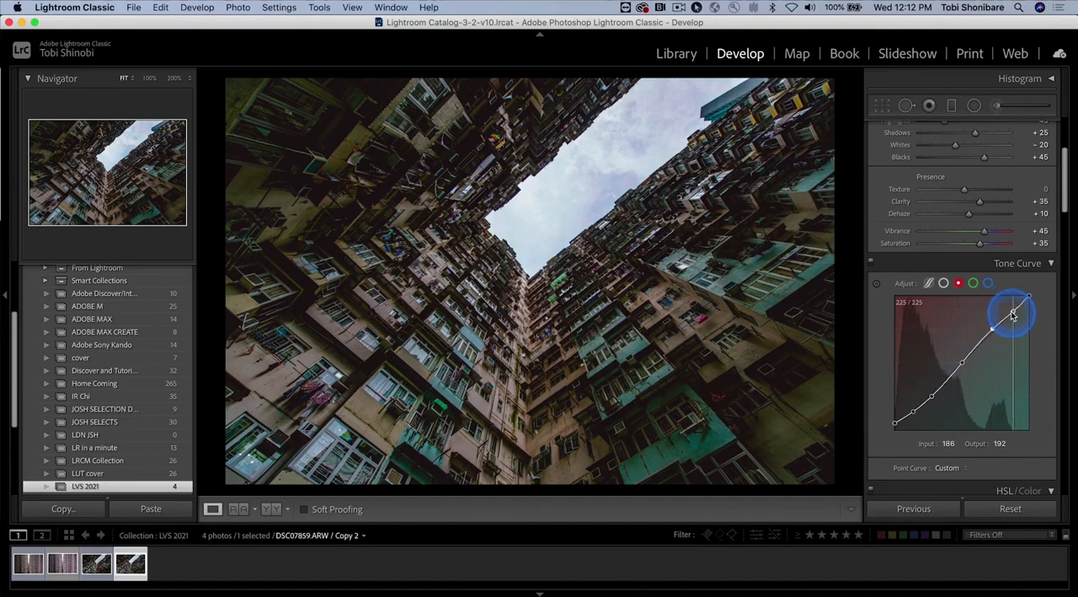
left_click_drag(1012, 314, 1011, 310)
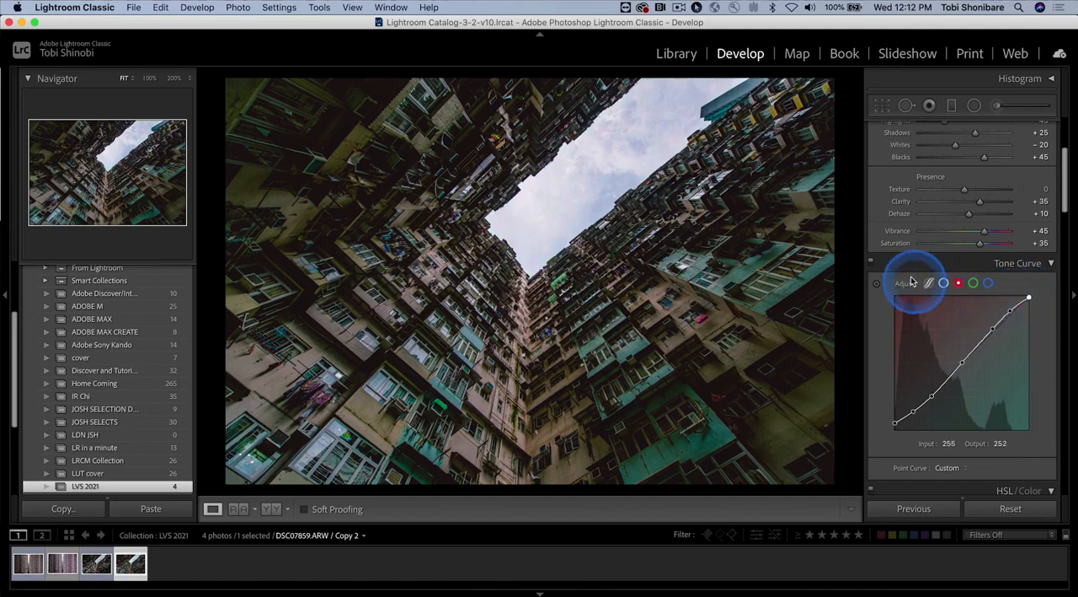
Step: Switch the tone curve adjustments off and on to compare their effect on the photo
left_click(873, 263)
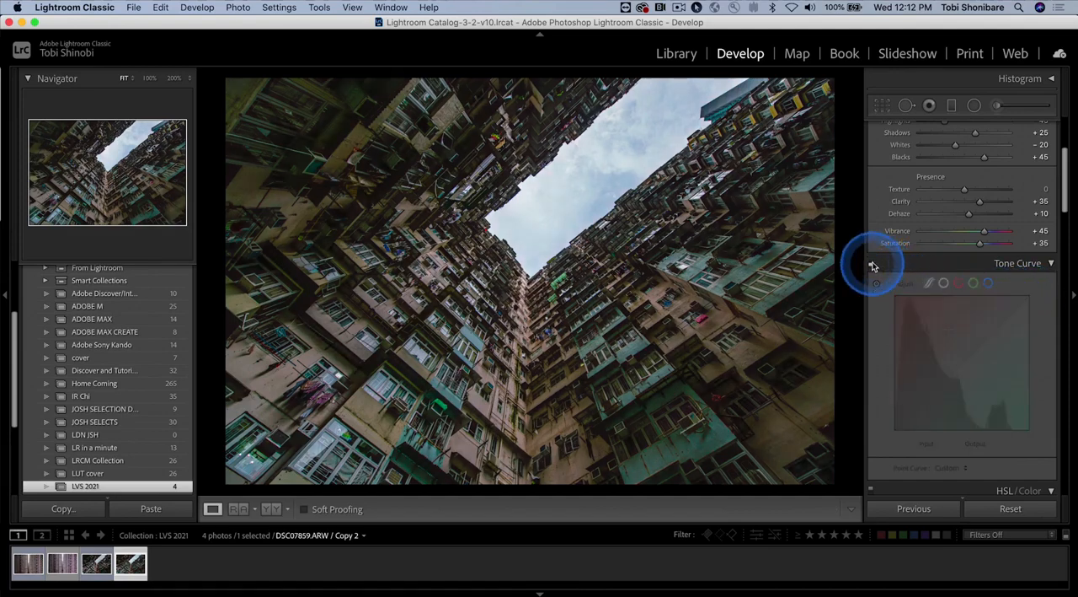
left_click(873, 264)
left_click(873, 264)
left_click(873, 264)
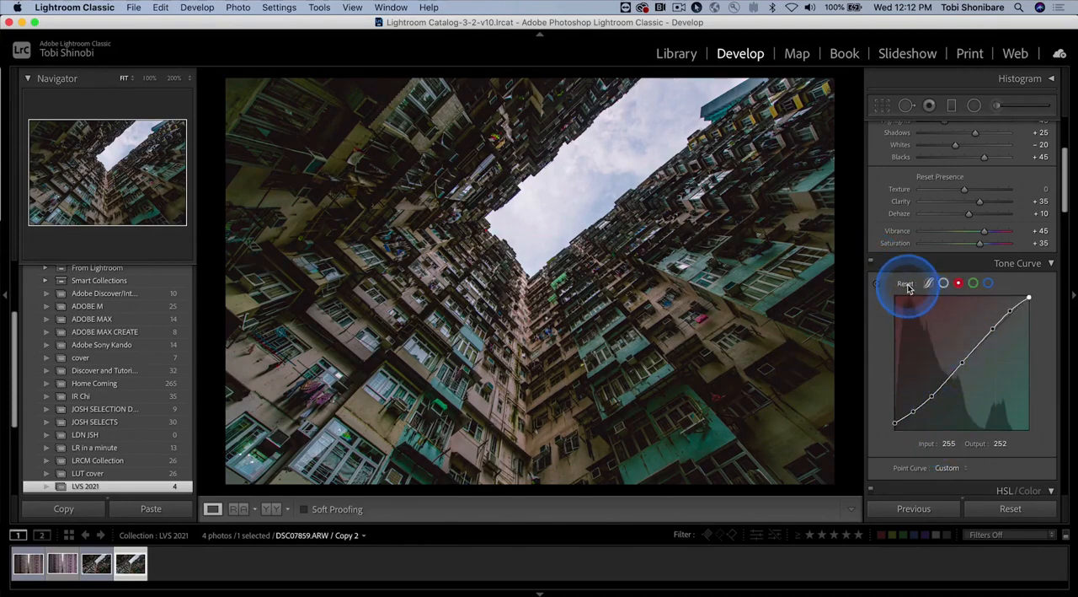
Step: Reset the red channel's tone curve and give the composite RGB curve Medium Contrast with its black point at output 13
left_click(907, 286, "alt")
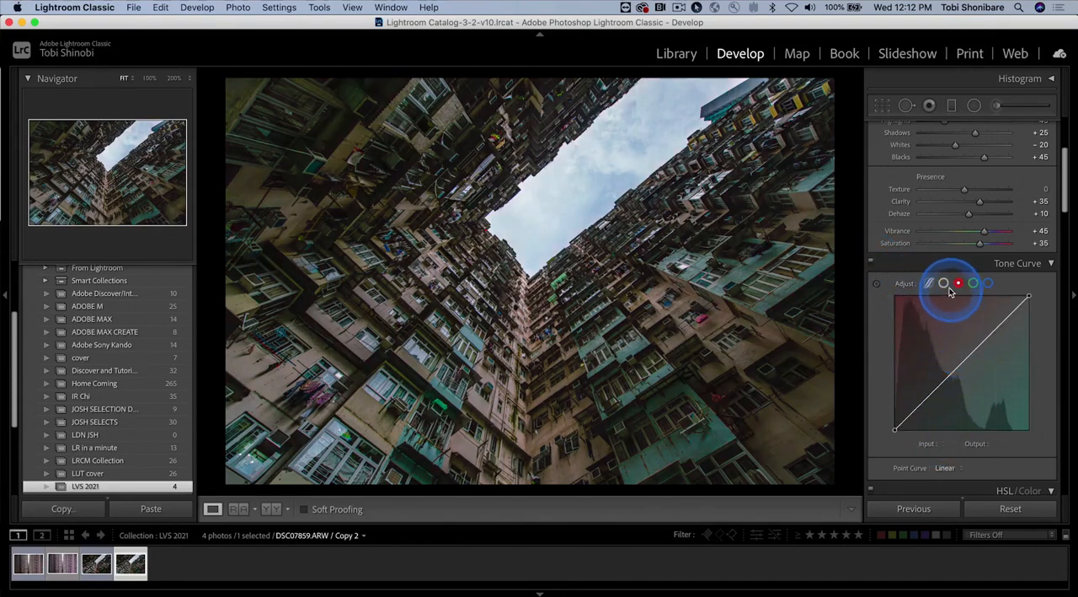
left_click(943, 284)
left_click(945, 467)
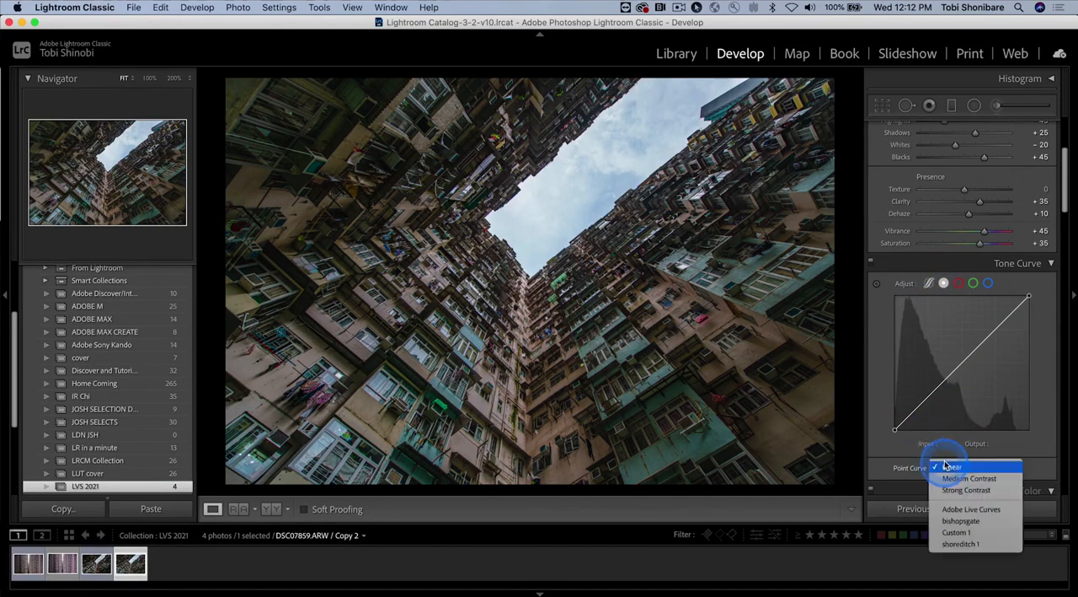
left_click(951, 477)
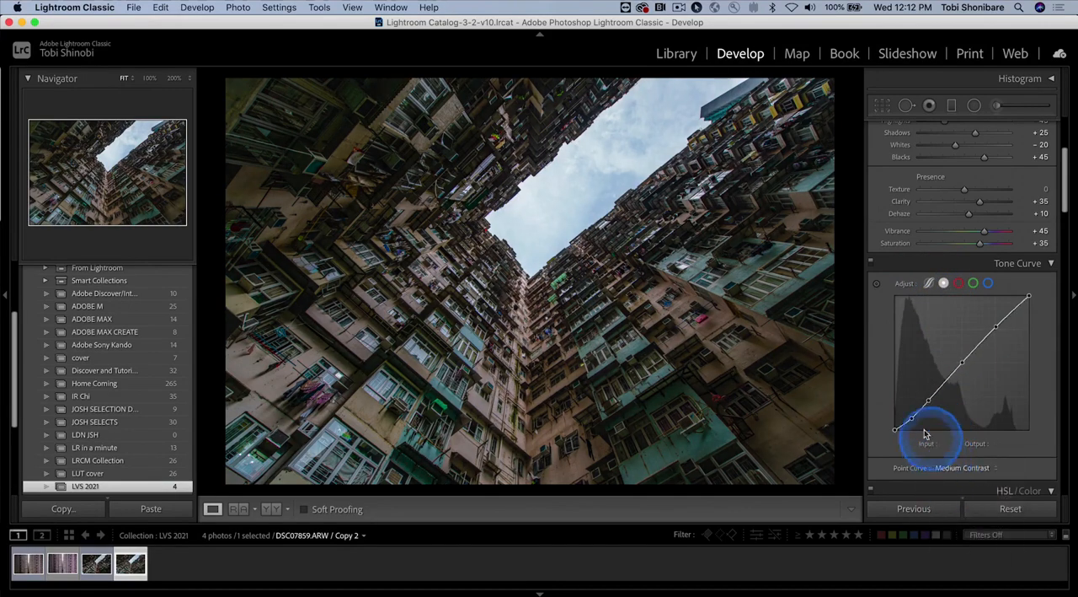
left_click_drag(897, 433, 896, 427)
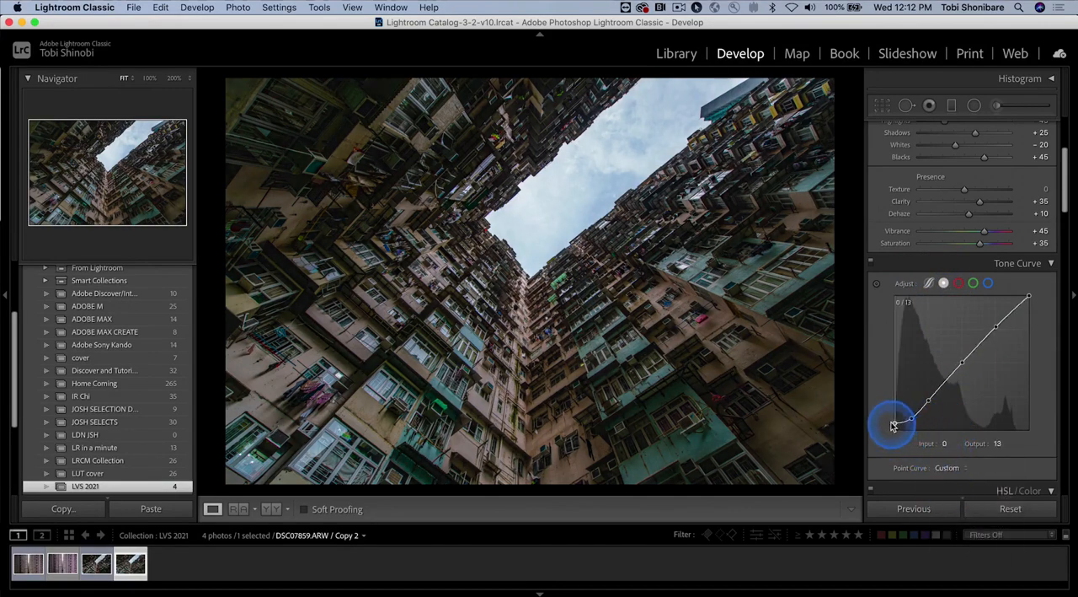
Step: Move the blue curve's black point to input 7 and its white point to output 250, comparing the photo with the curves off and on
left_click(974, 286)
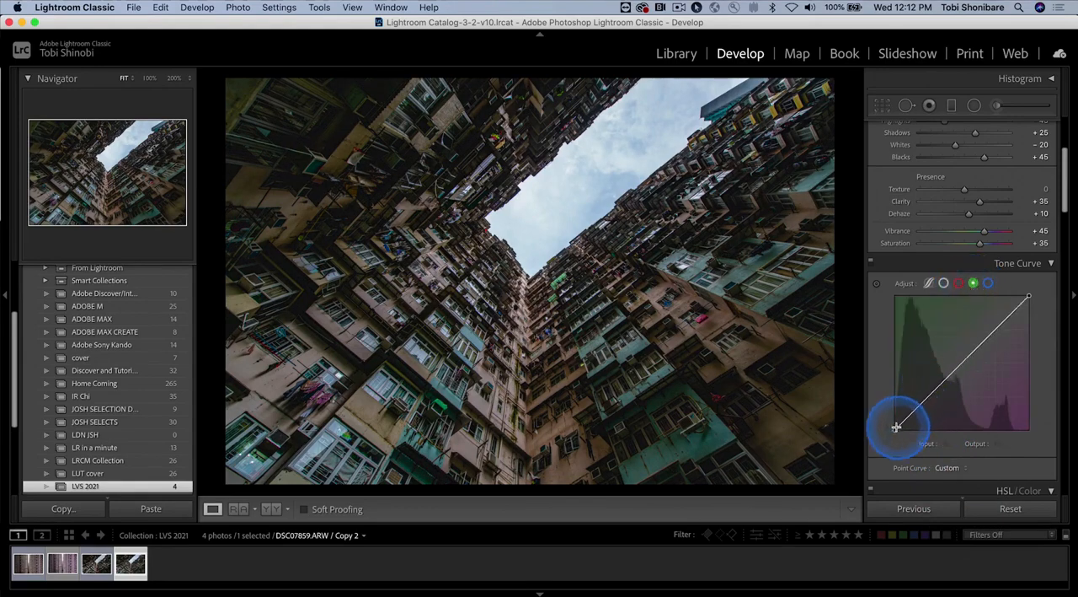
left_click(989, 283)
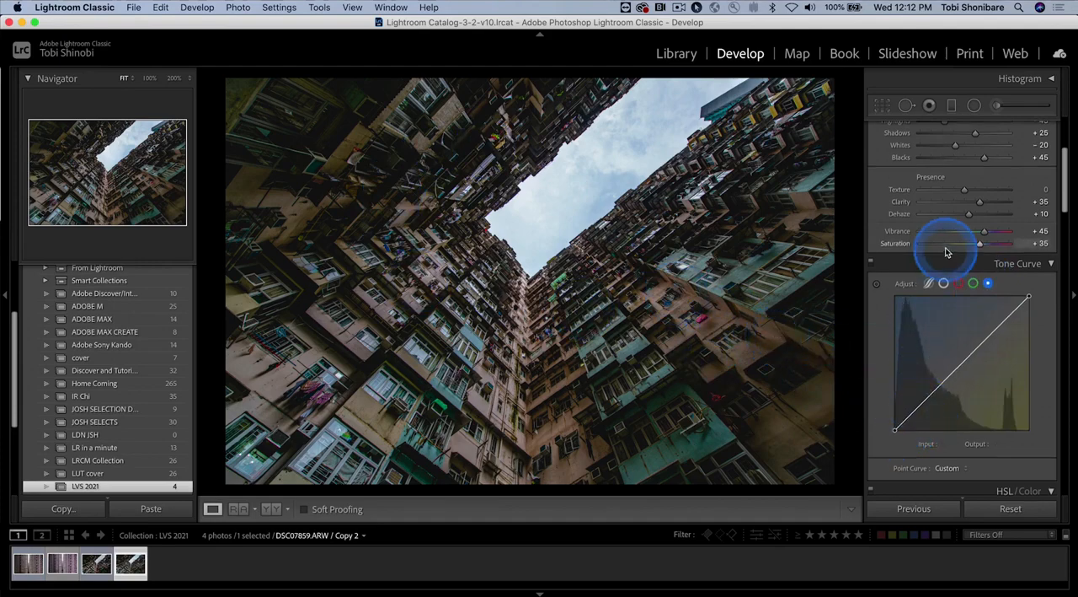
scroll(946, 249, "up", 5)
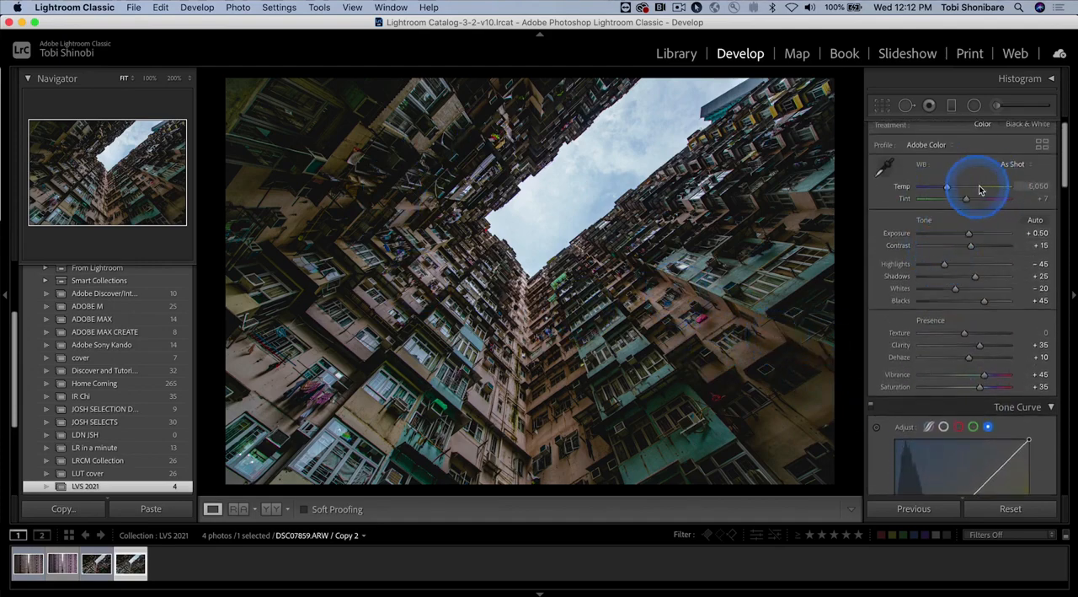
scroll(1016, 314, "down", 4)
scroll(1016, 313, "down", 2)
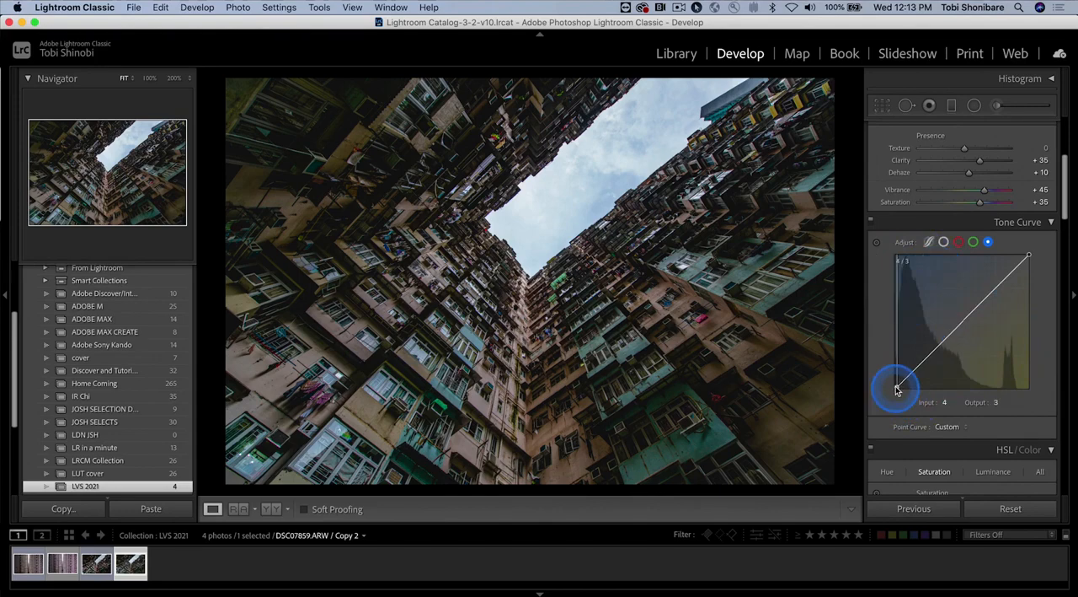
left_click_drag(897, 391, 899, 391)
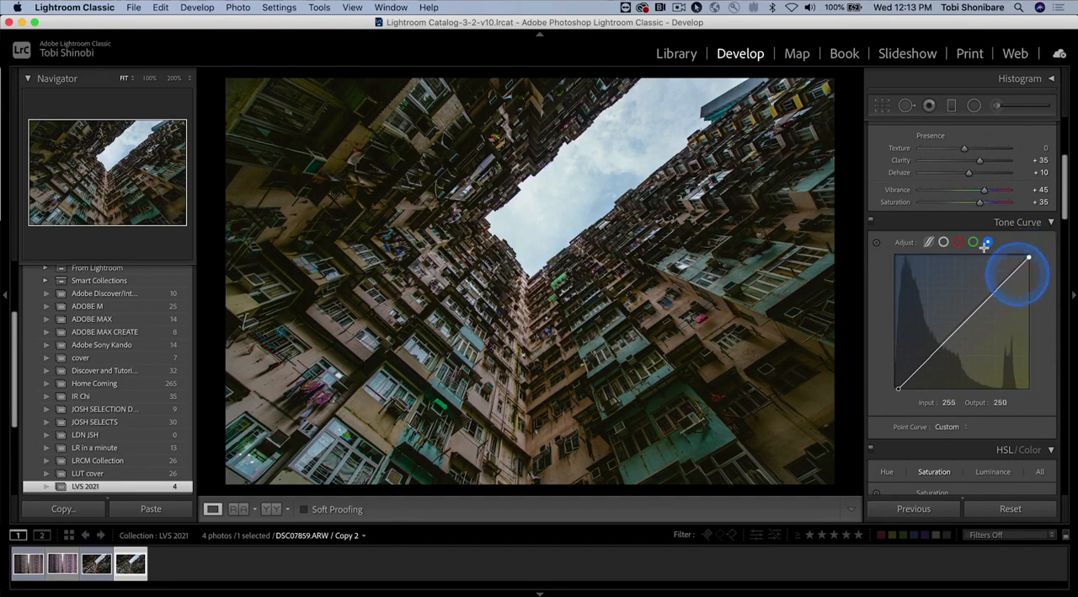
left_click(871, 220)
left_click(871, 221)
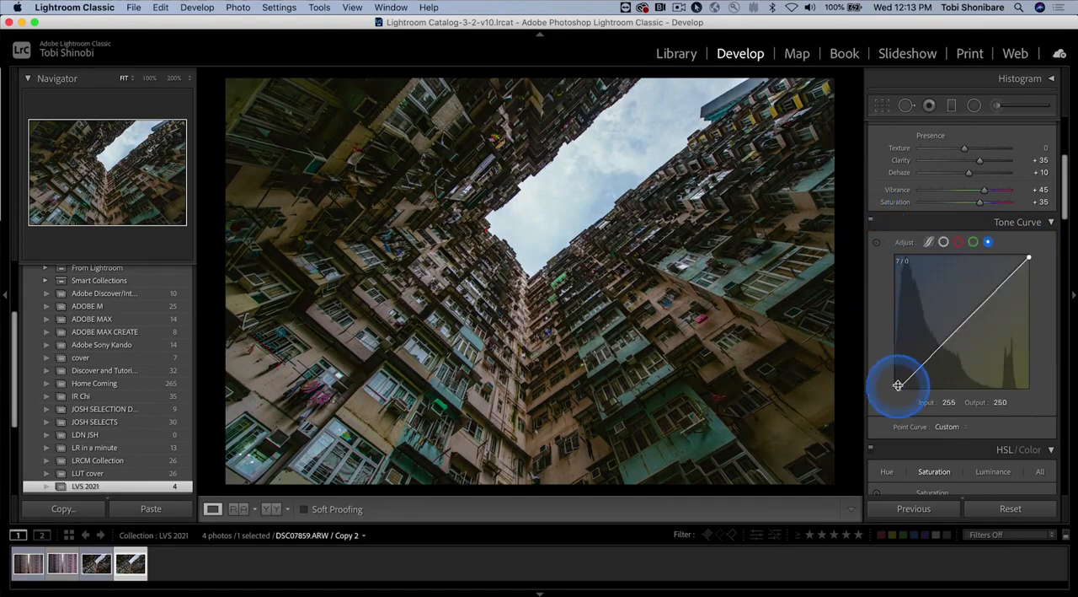
Step: Move the blue curve's black point to 1/7 and add anchor points along the diagonal at inputs 63, 191 and 128
left_click_drag(899, 387, 896, 388)
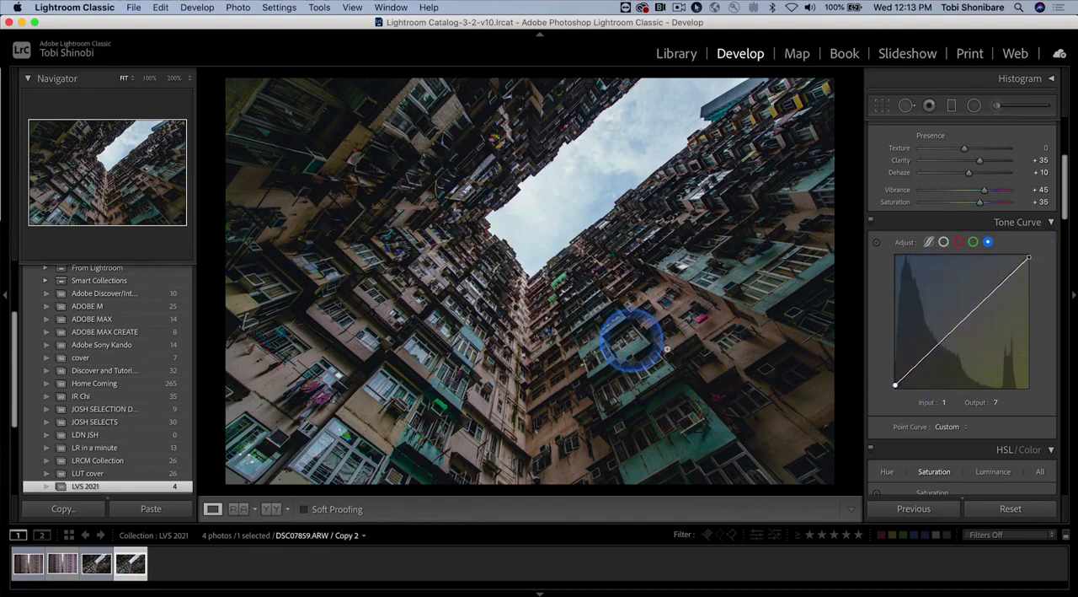
left_click(926, 355)
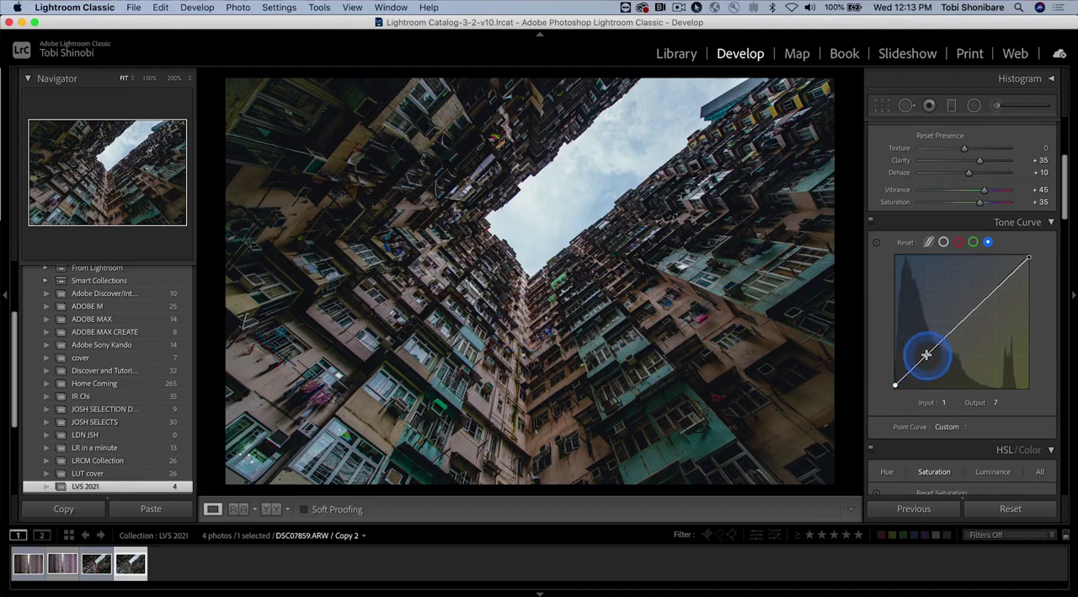
left_click(996, 290)
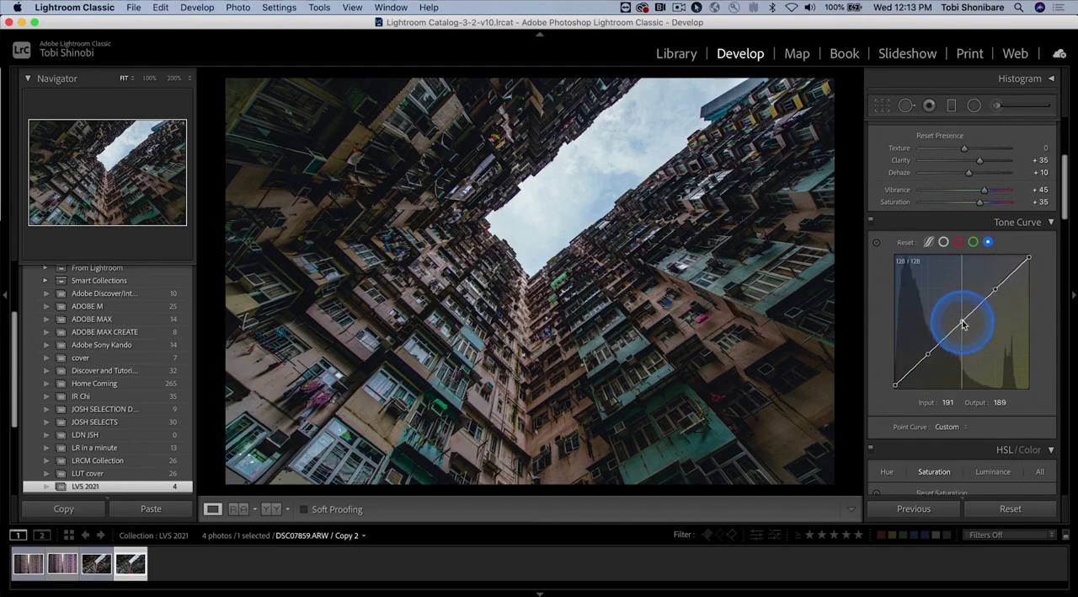
left_click(964, 325)
Step: Bend the blue curve into an S shape with the lower point at 72/59 and the upper point at 183/194
left_click_drag(927, 355, 930, 357)
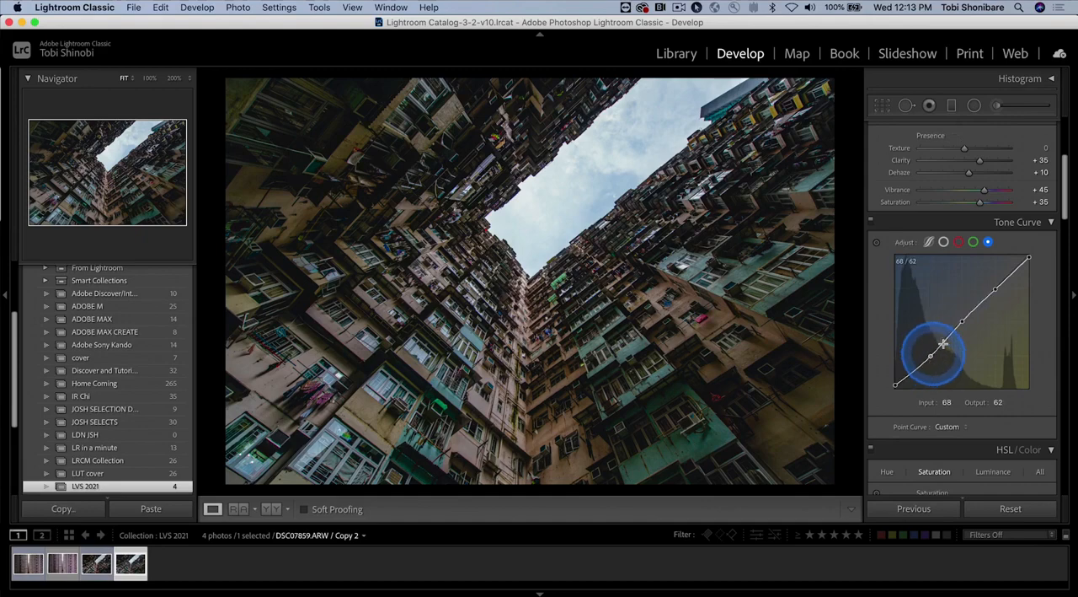
left_click_drag(996, 287, 992, 288)
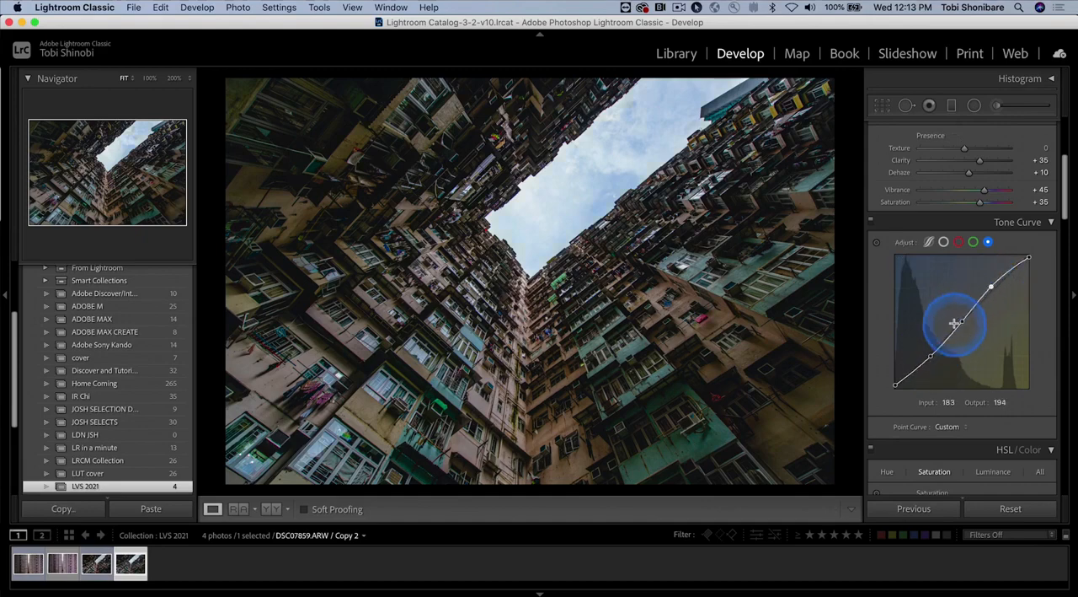
left_click_drag(931, 358, 933, 360)
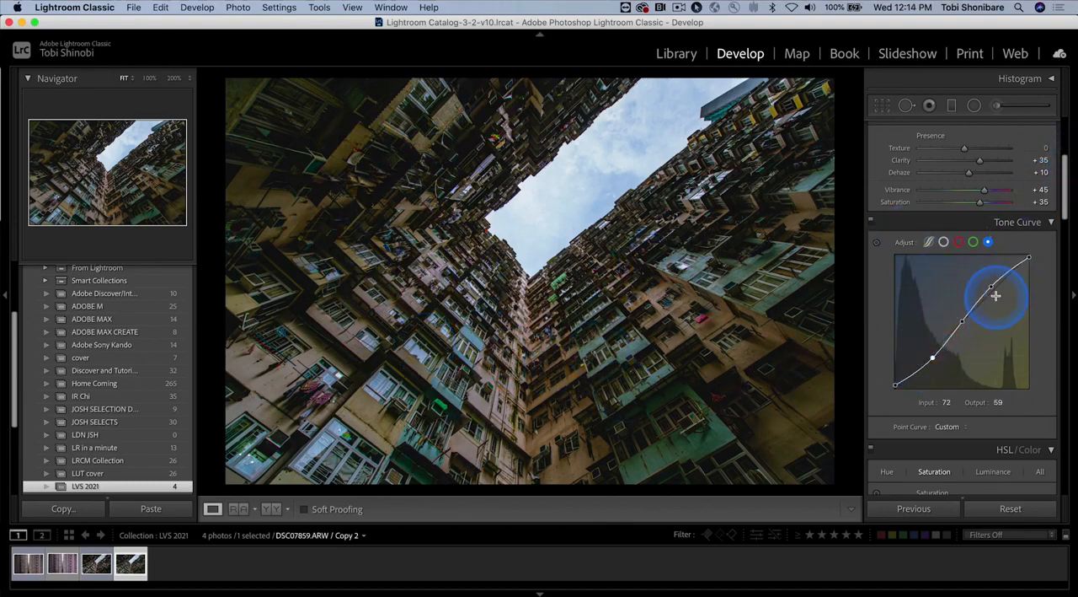
Step: Try lifting the green curve's black point to output 10 and return it to 0
left_click(974, 243)
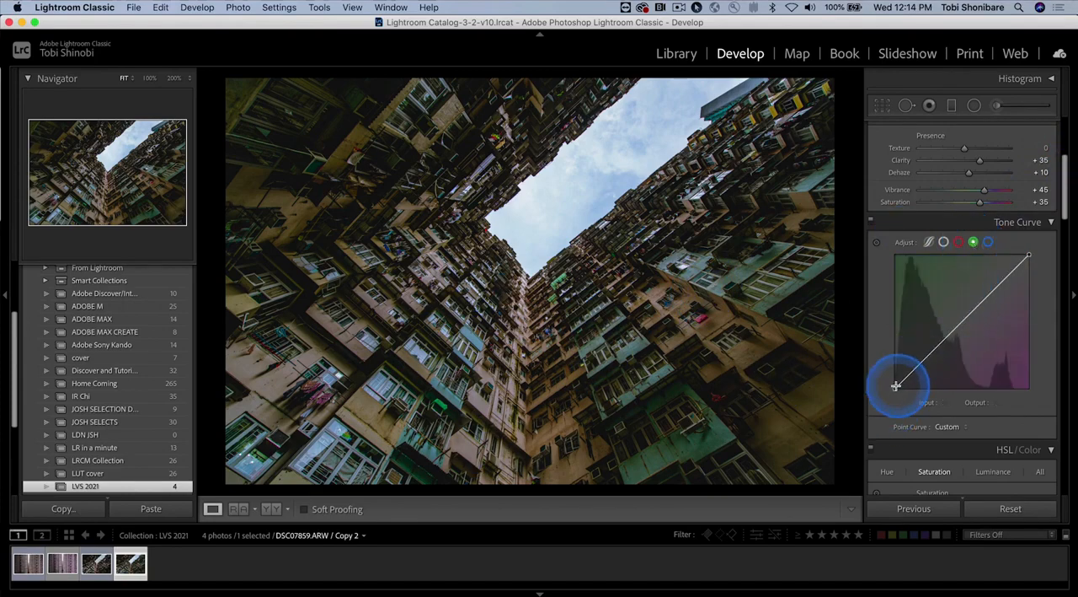
left_click_drag(897, 385, 895, 386)
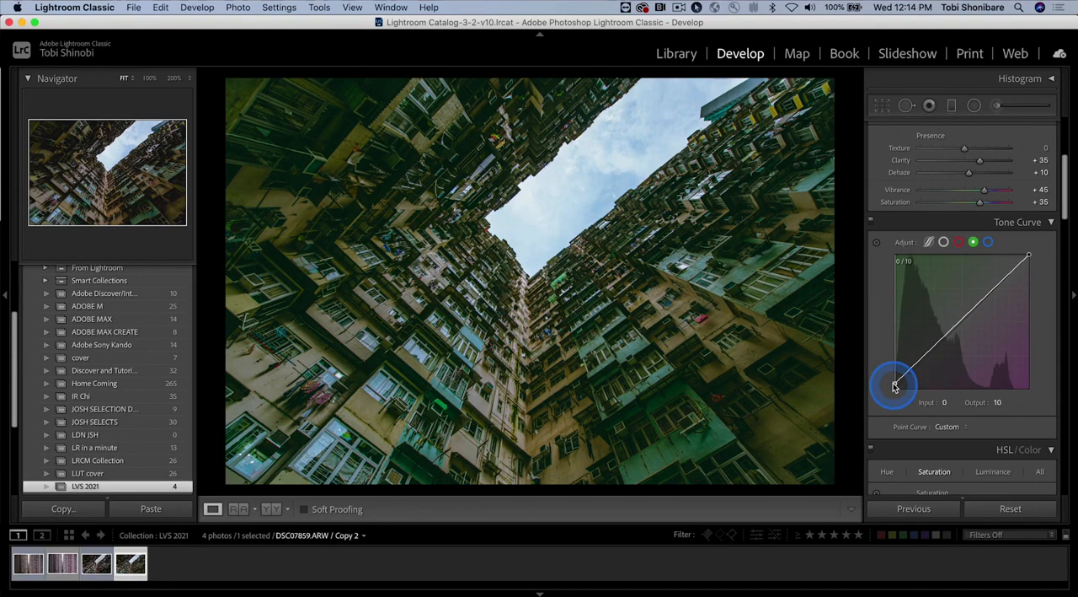
left_click_drag(896, 389, 893, 396)
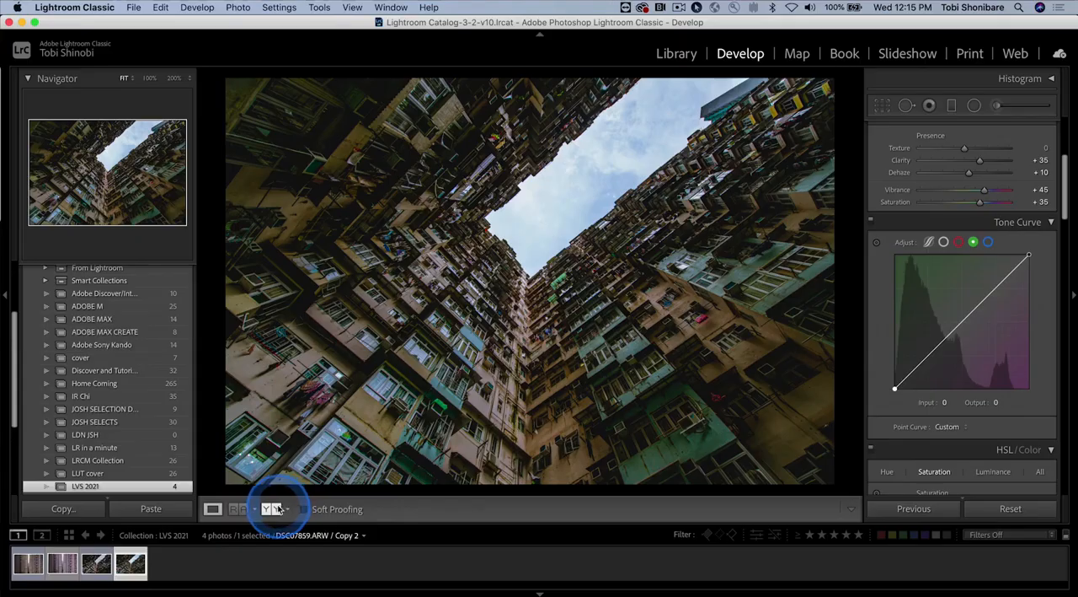
Step: Compare the photo before and after side by side, look over the colour grading controls and return to the single-photo view
left_click(278, 509)
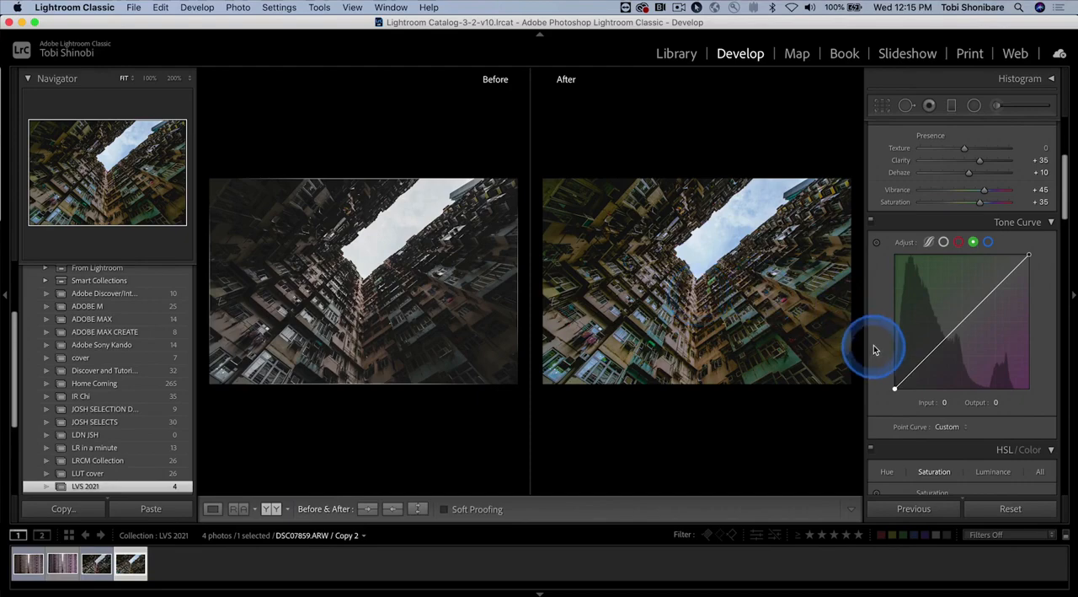
scroll(891, 350, "down", 10)
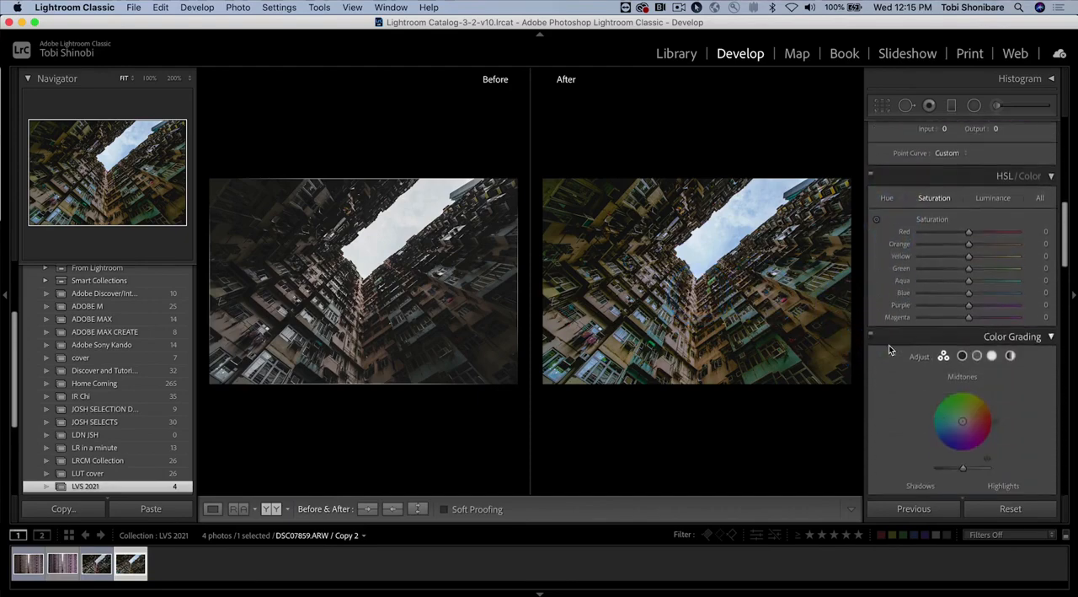
scroll(889, 345, "down", 1)
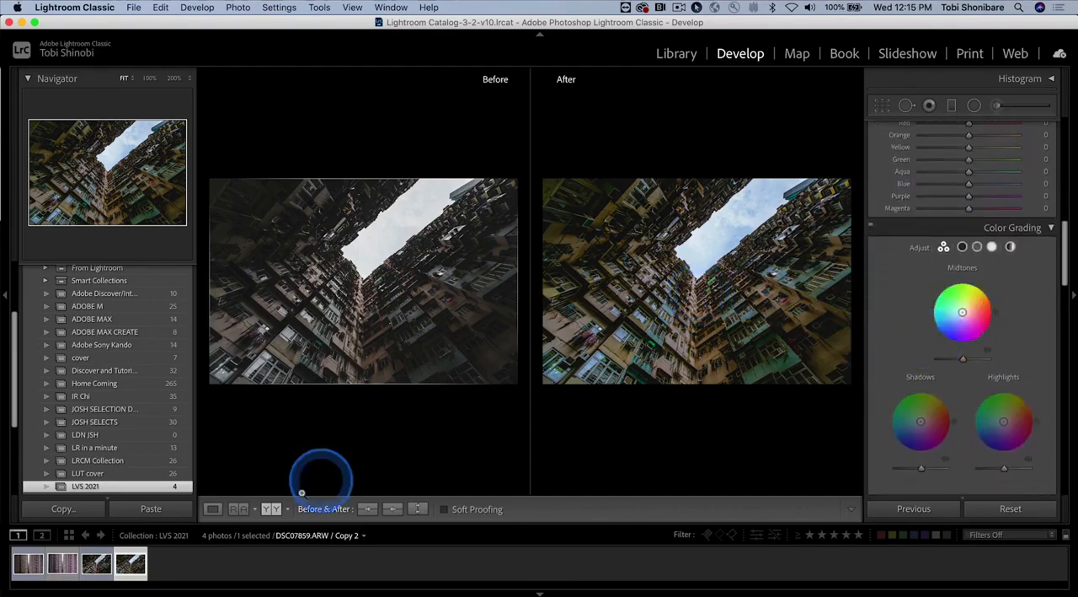
left_click(212, 508)
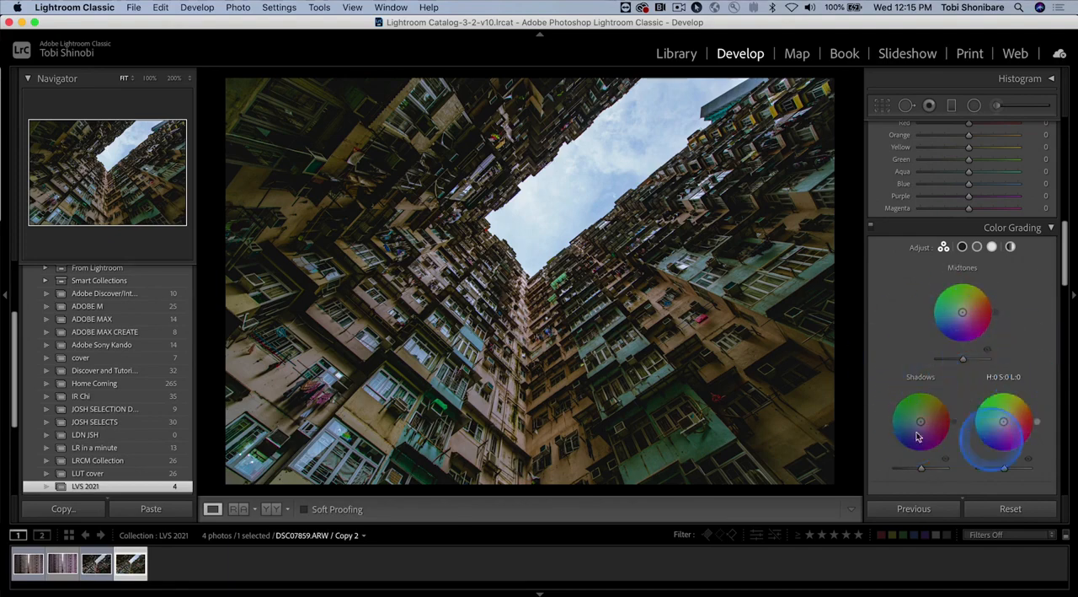
Step: Grade the shadows with Hue 220, Saturation 10 and Luminance +30
left_click(963, 246)
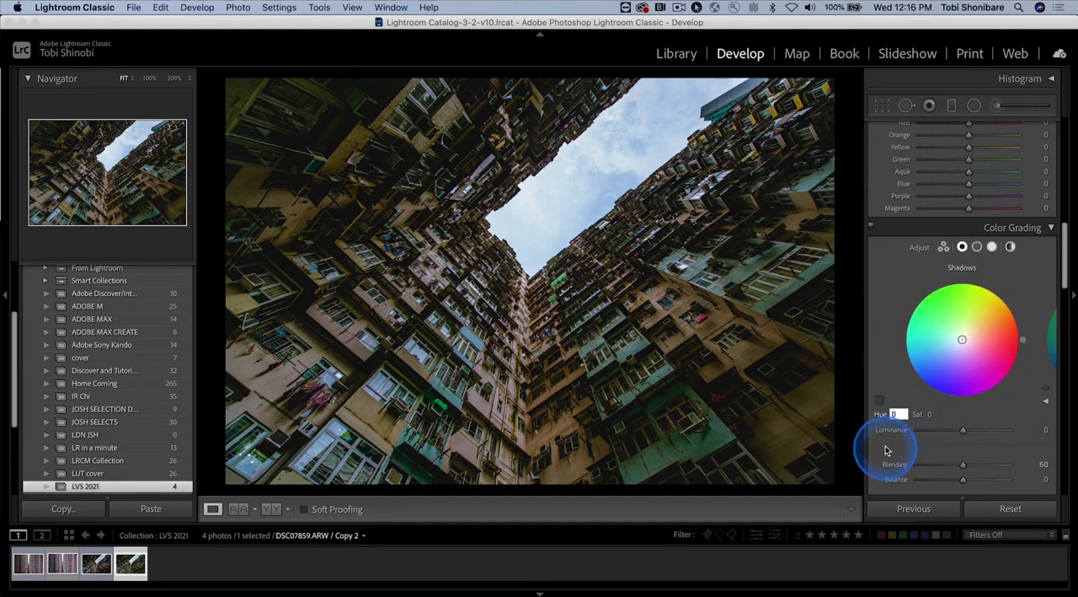
type("22")
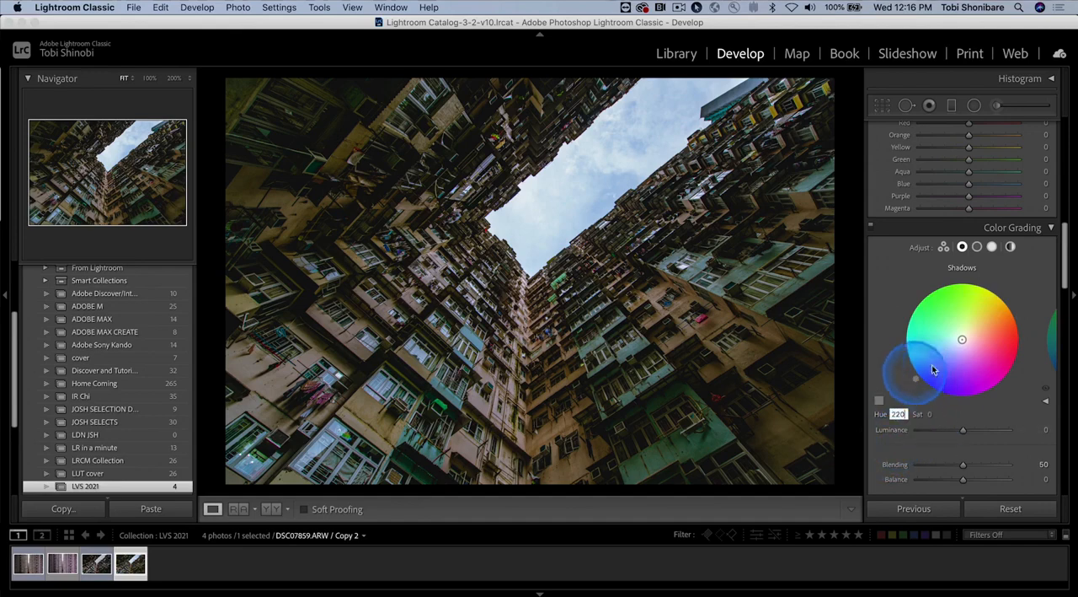
left_click(930, 414)
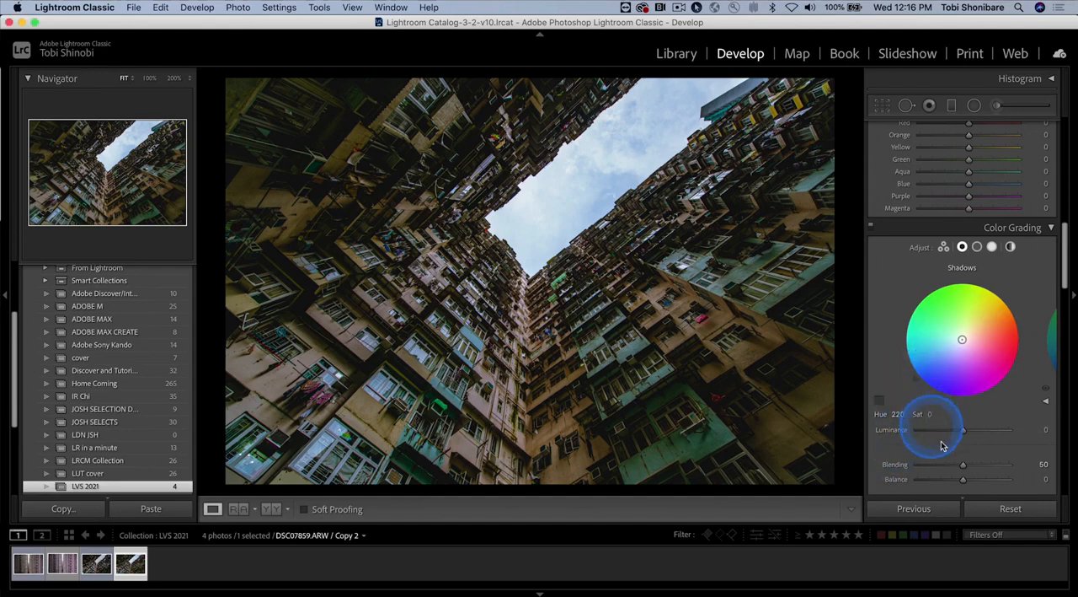
type("1")
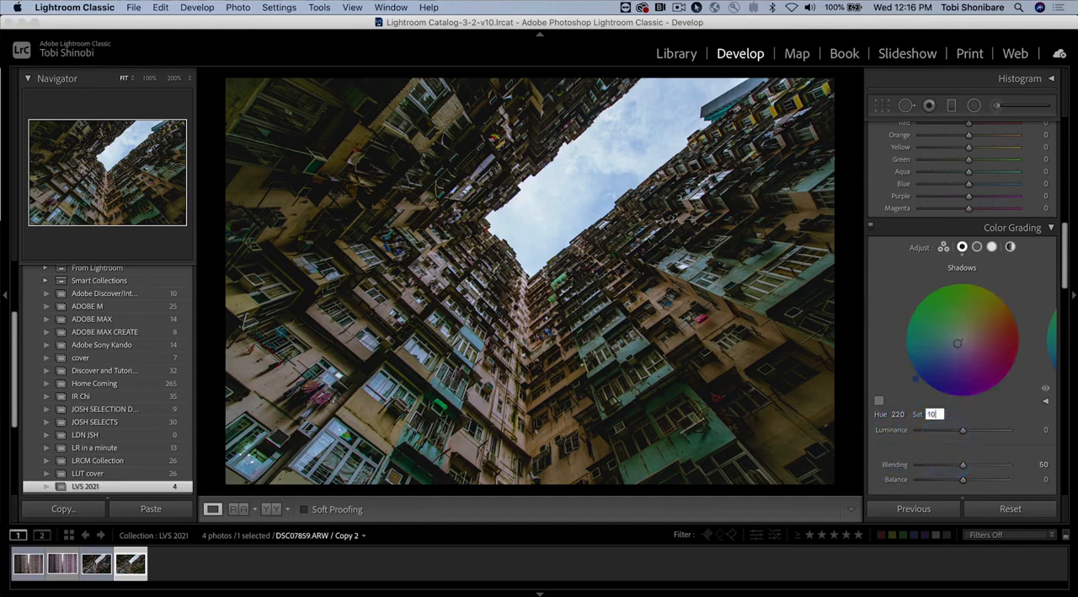
left_click(964, 433)
left_click_drag(965, 432, 979, 433)
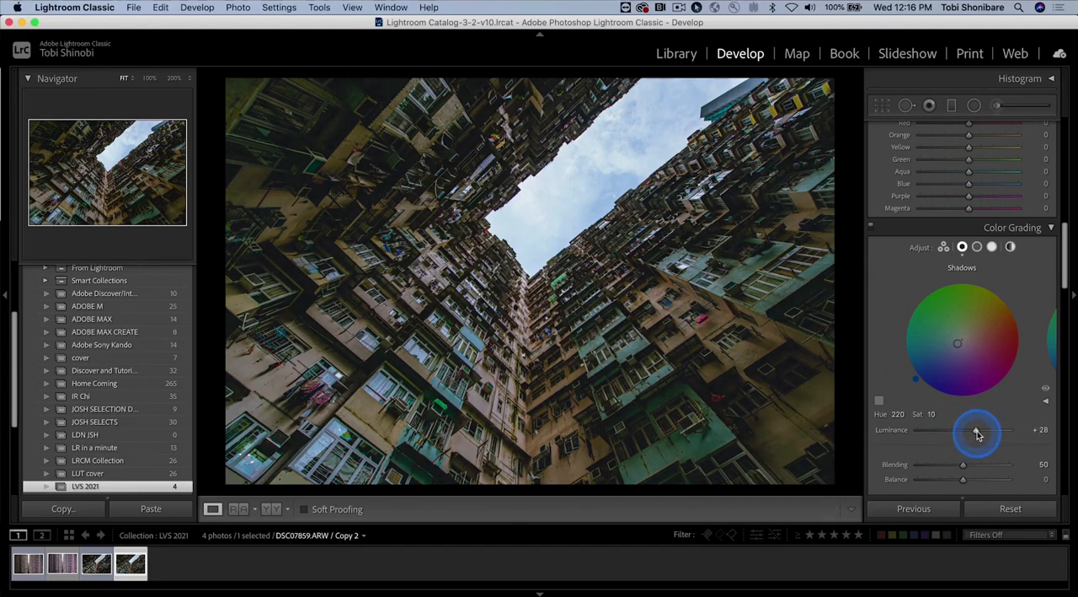
left_click_drag(978, 433, 975, 433)
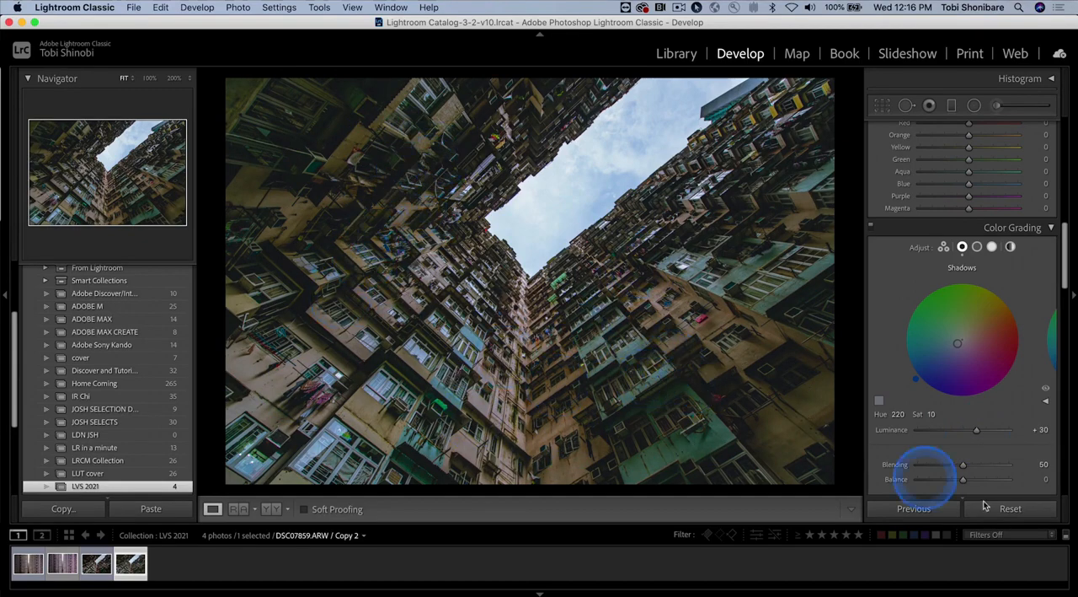
Step: Raise the midtones' Luminance to +26 in Color Grading, leaving their hue and saturation neutral
left_click(979, 246)
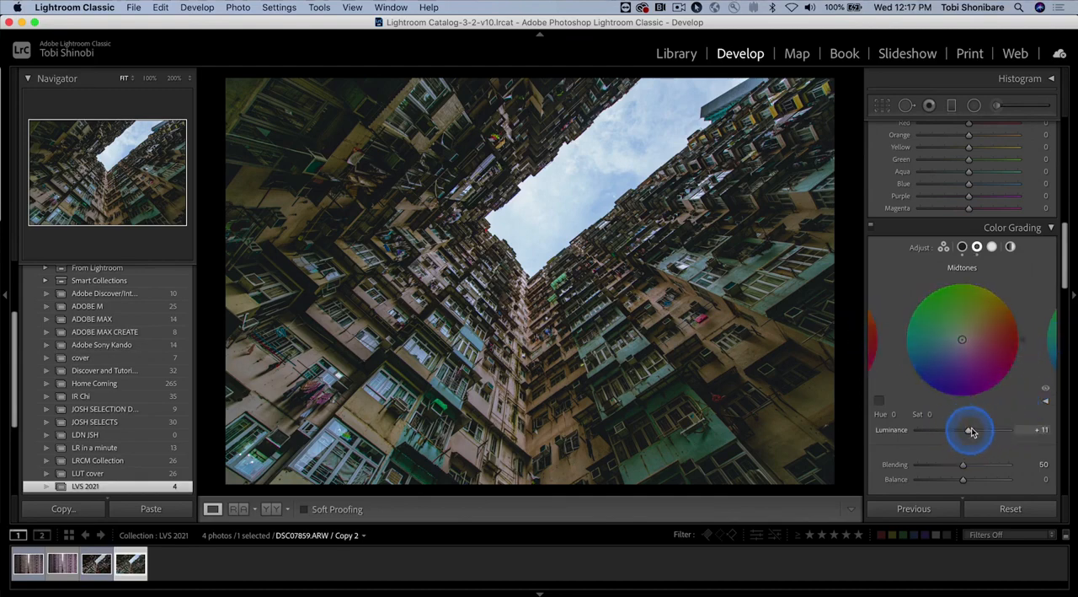
mouse_move(966, 431)
left_mouse_down()
mouse_move(996, 430)
mouse_move(975, 432)
left_mouse_up()
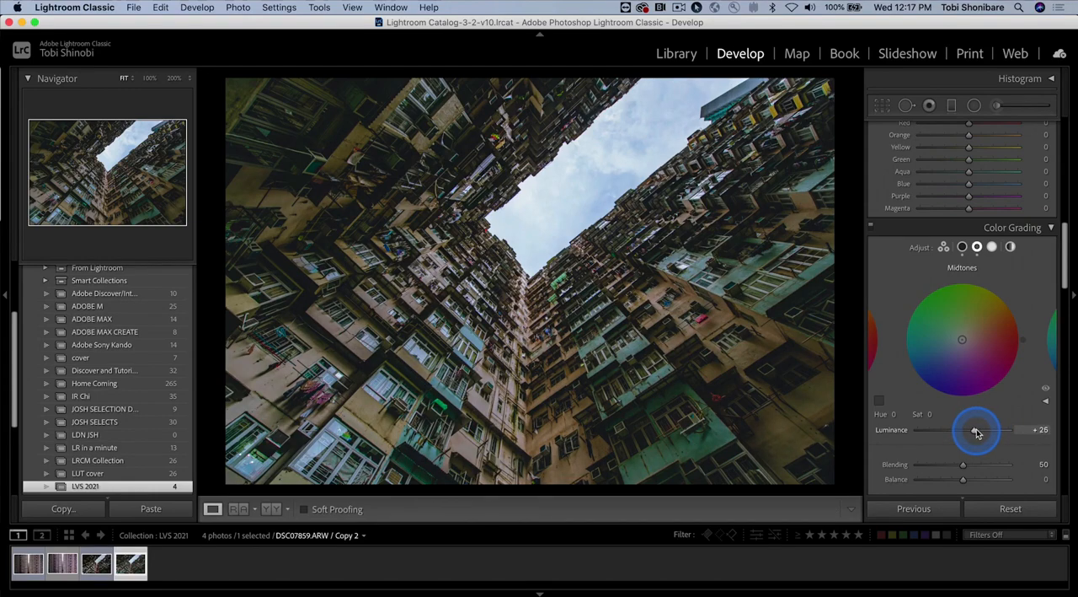
left_click_drag(976, 432, 977, 432)
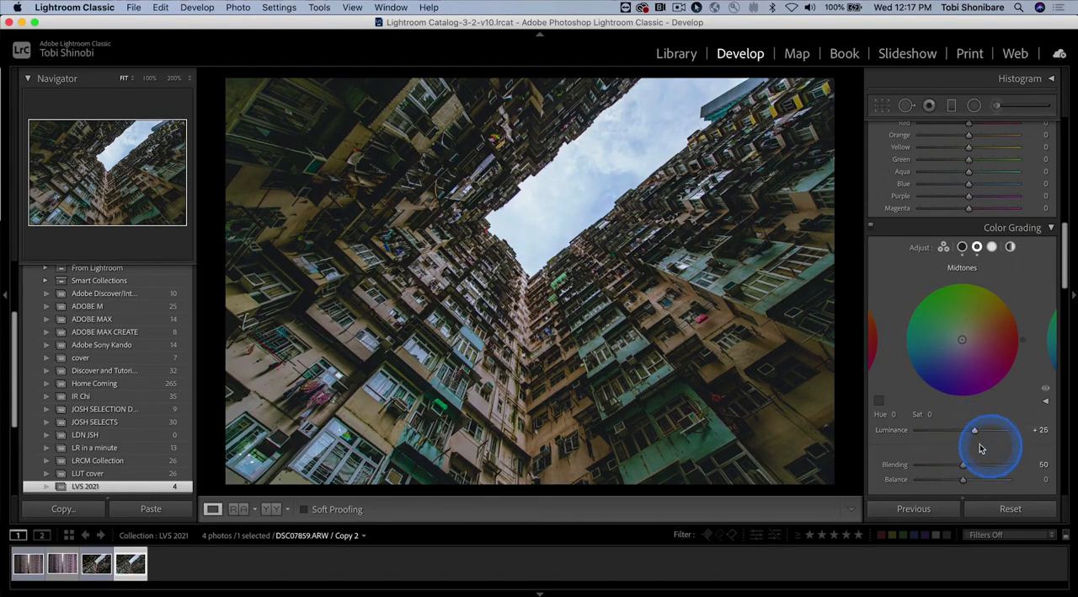
Step: Grade the highlights with Hue 30, Saturation 20 and Luminance +25 in Color Grading
left_click(992, 247)
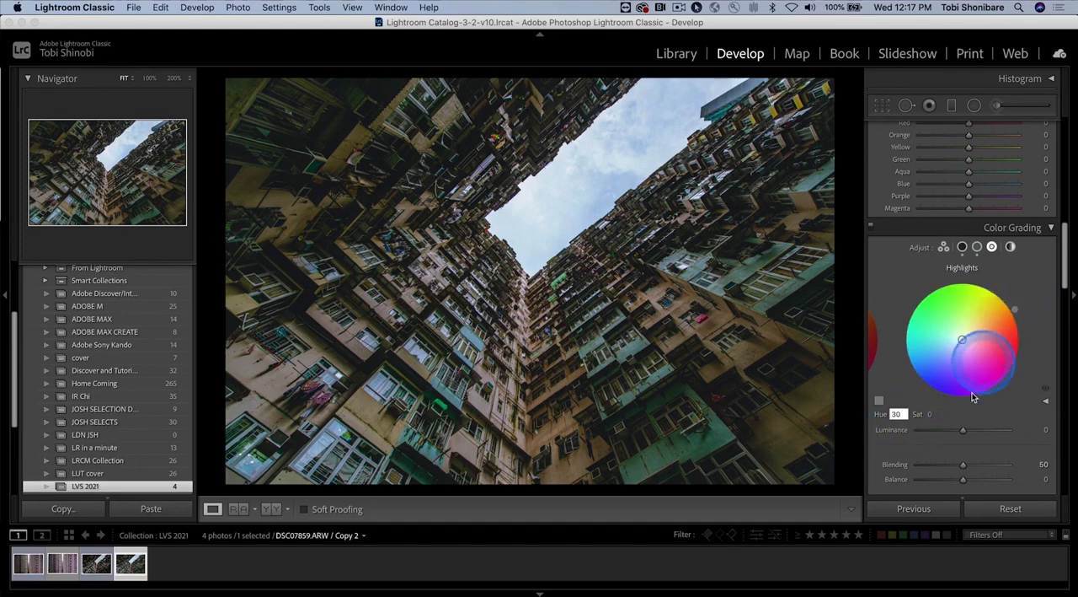
left_click(930, 415)
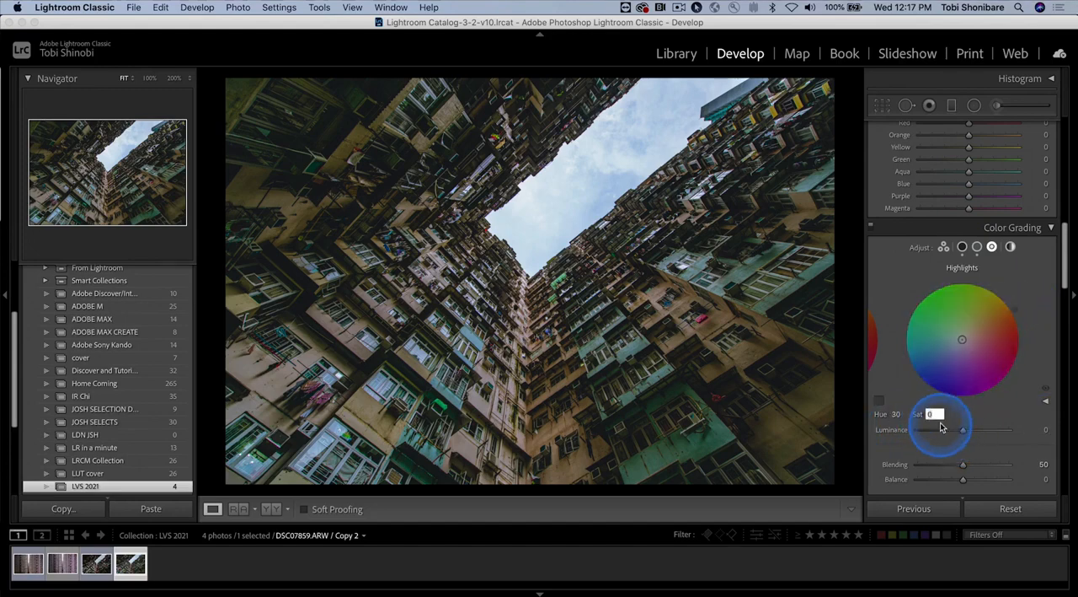
type("1")
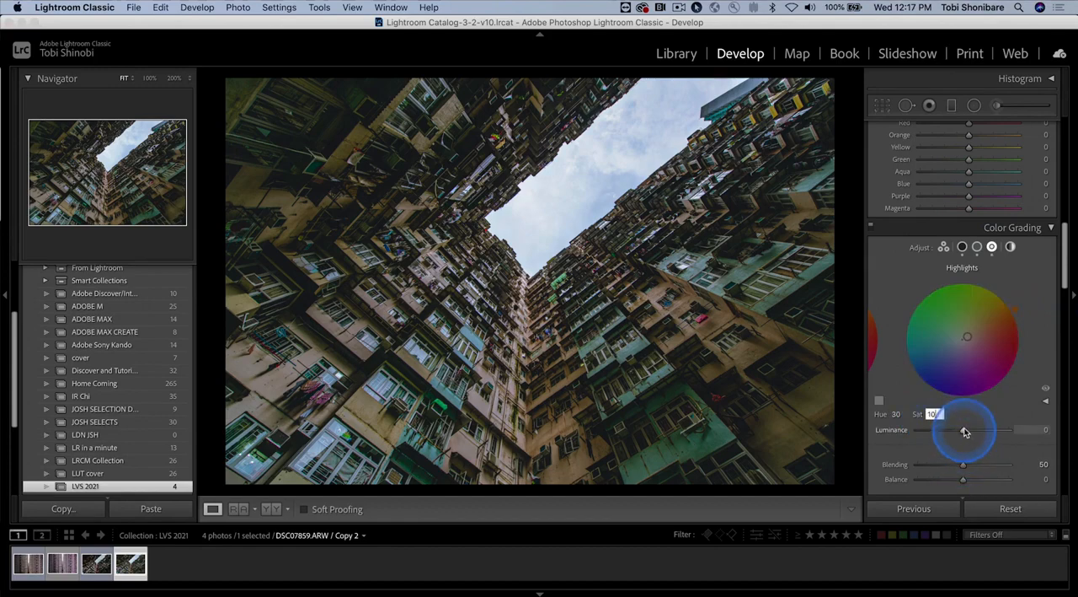
mouse_move(966, 431)
left_mouse_down()
mouse_move(954, 431)
mouse_move(982, 432)
left_mouse_up()
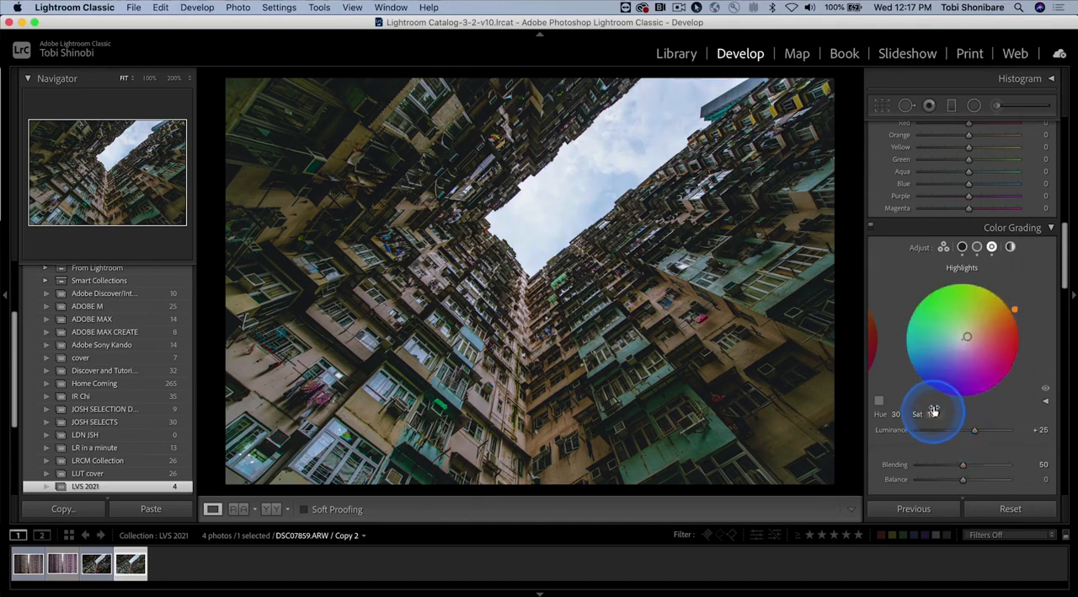
left_click_drag(933, 413, 934, 414)
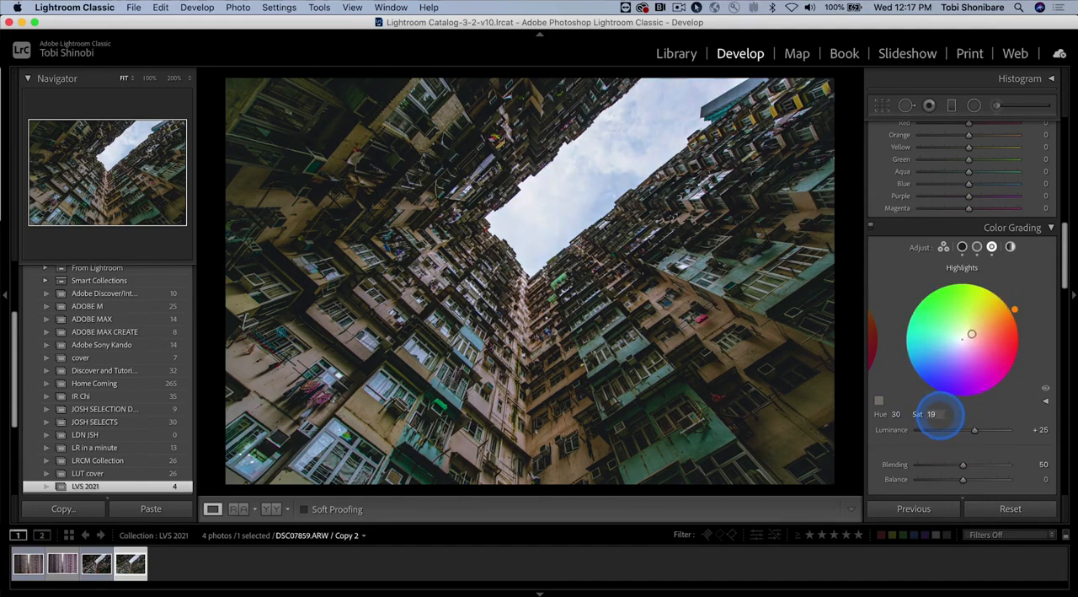
Step: Toggle the Color Grading adjustments off and on repeatedly to compare their effect on the photo, leaving them enabled
left_click(873, 228)
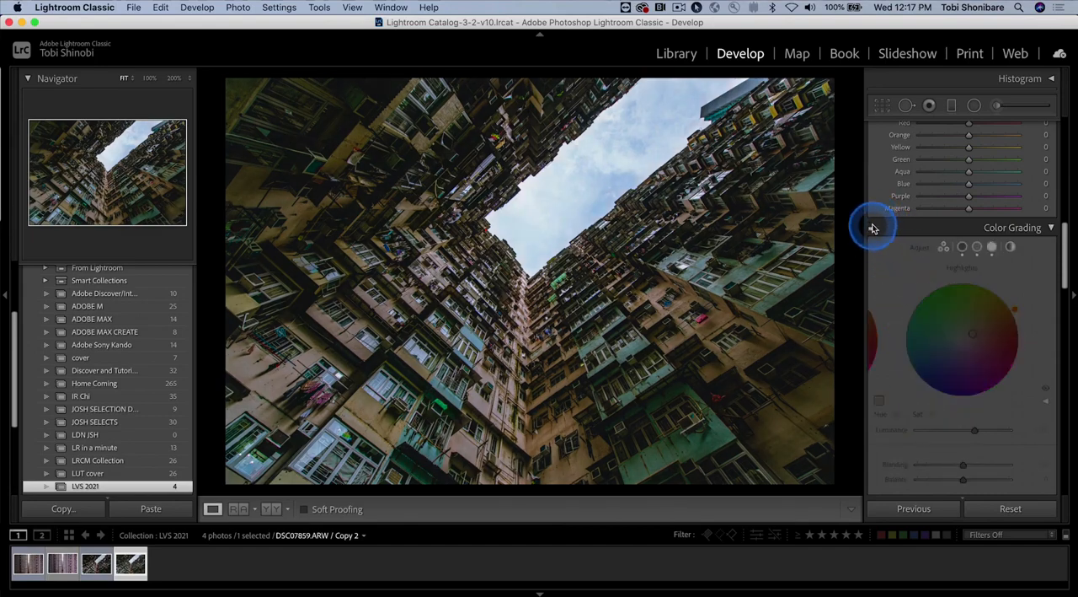
left_click(872, 228)
left_click(873, 227)
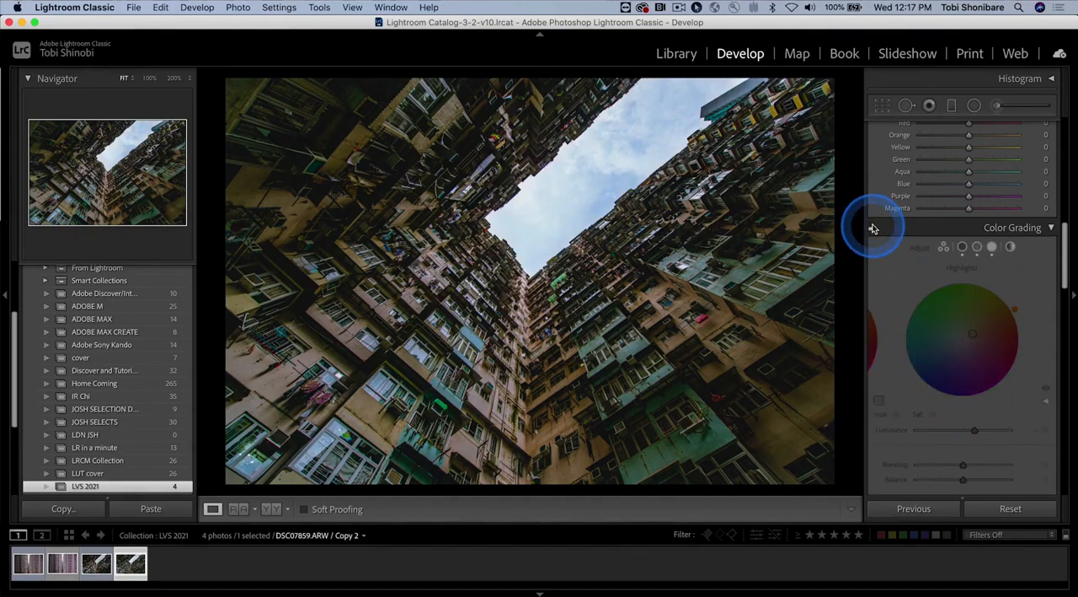
left_click(873, 227)
left_click(872, 227)
left_click(872, 228)
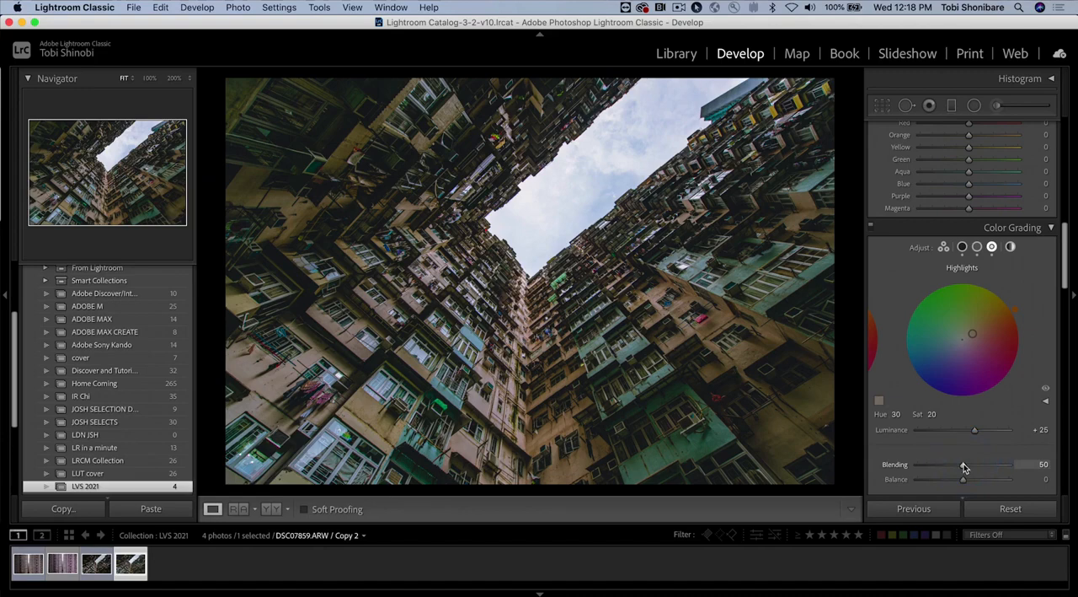
Step: Try the Color Grading Blending at 14 and 75, and reset it to 50
left_click_drag(965, 468, 932, 464)
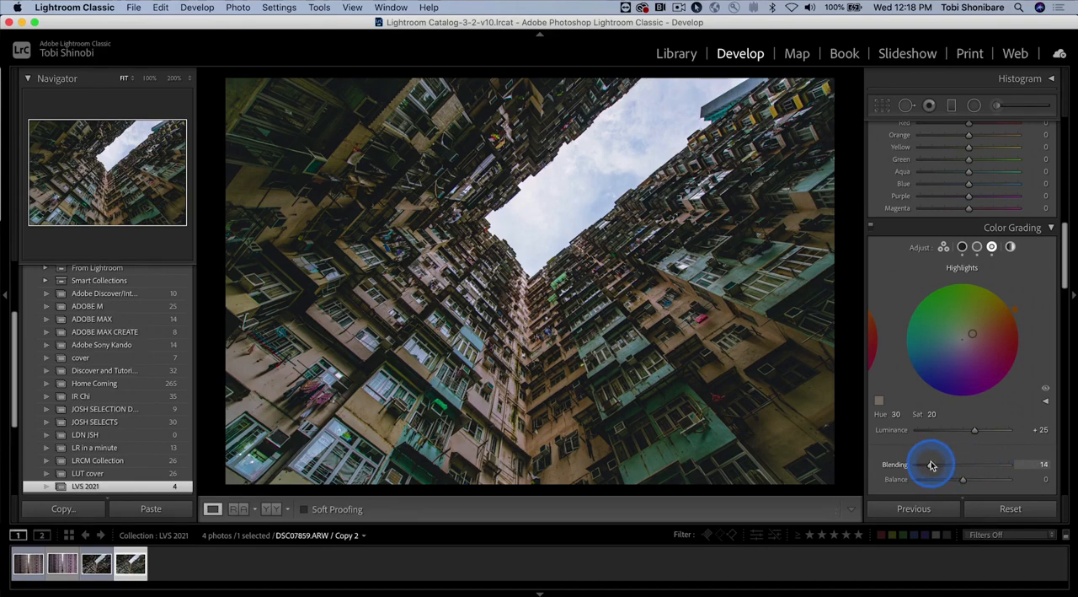
left_click_drag(931, 465, 989, 473)
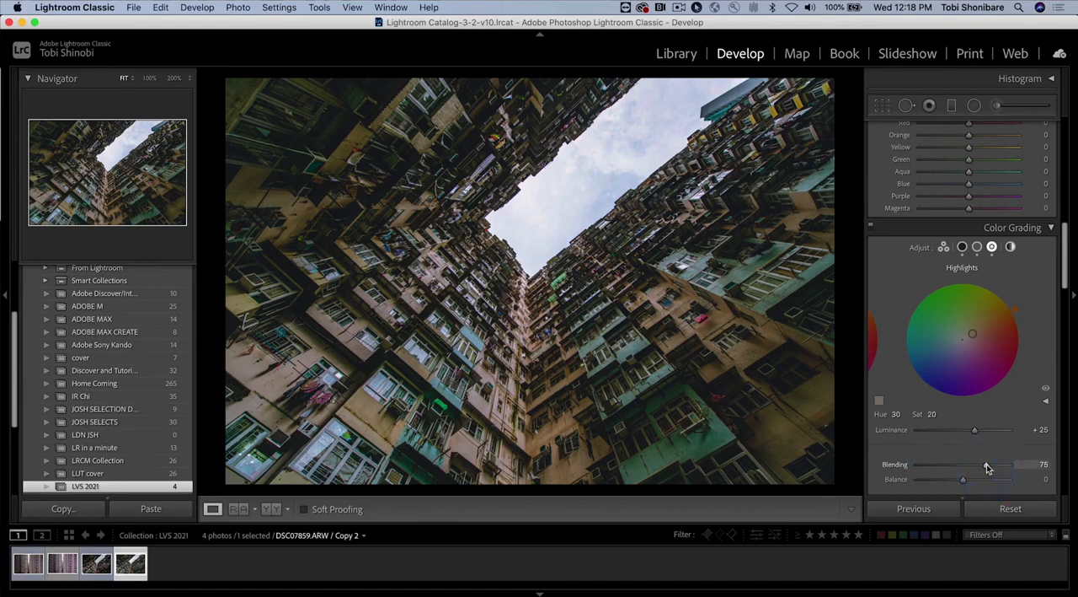
double_click(988, 469)
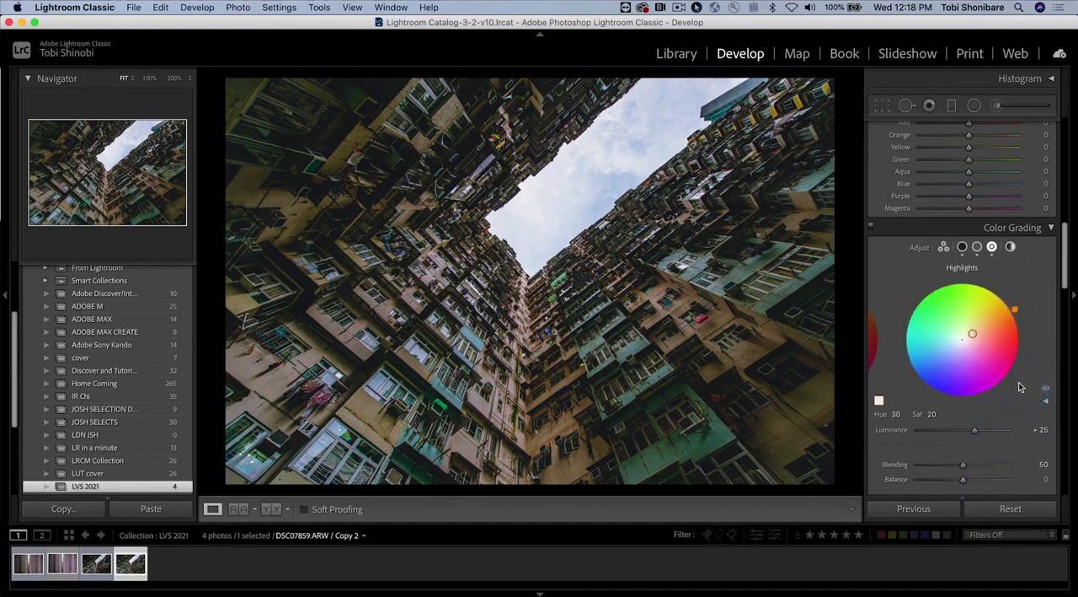
Step: Compare the graded photo with its original side by side and return to the single-photo view
left_click(271, 509)
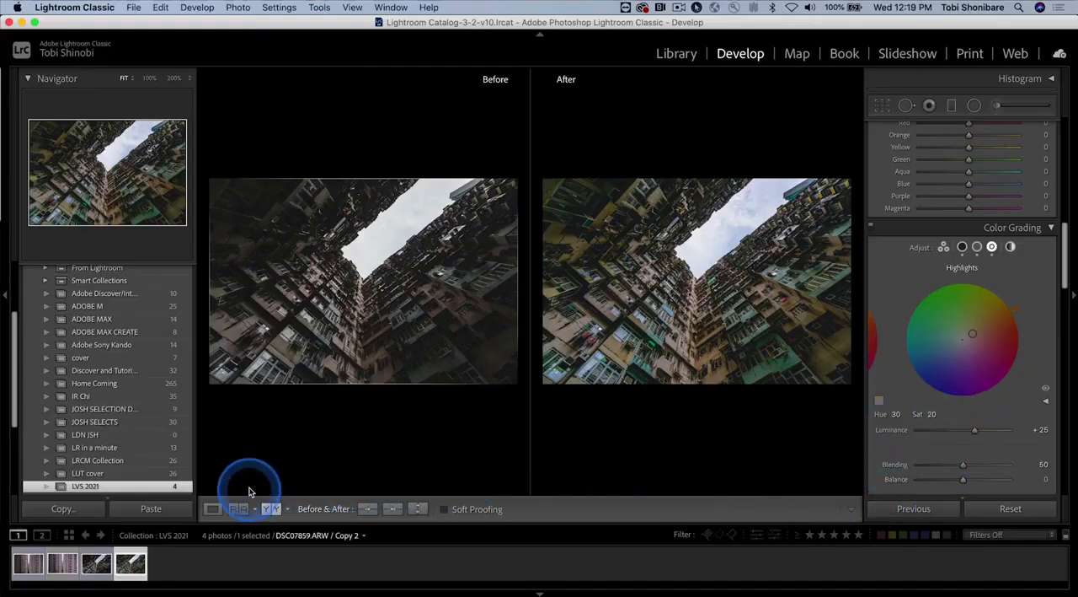
left_click(213, 508)
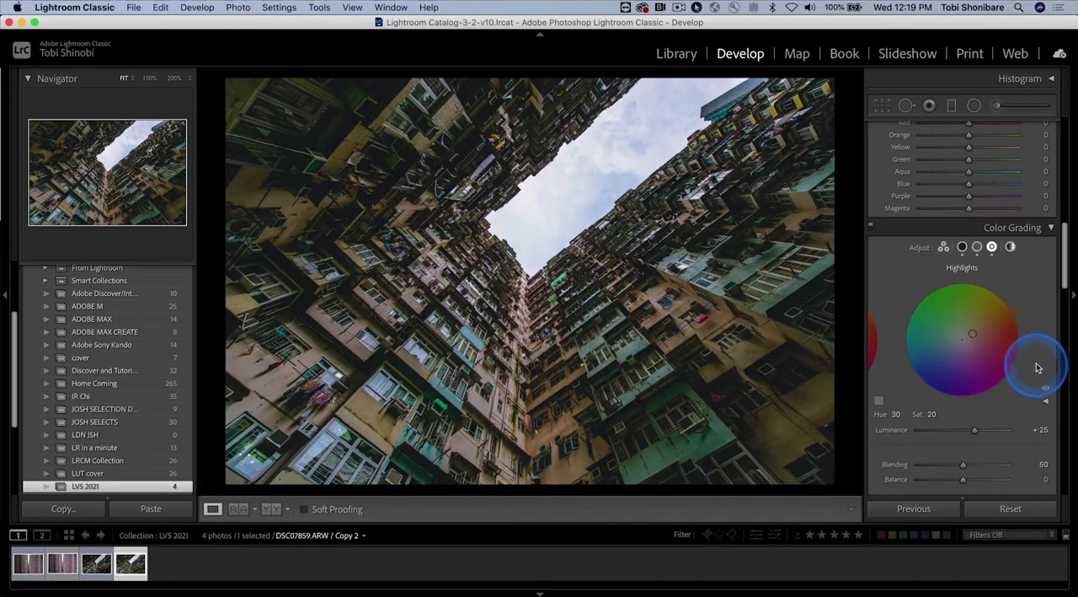
Step: Add a post-crop vignette in Highlight Priority style with Amount -15, Feather 80 and Midpoint 60
scroll(1038, 367, "up", 15)
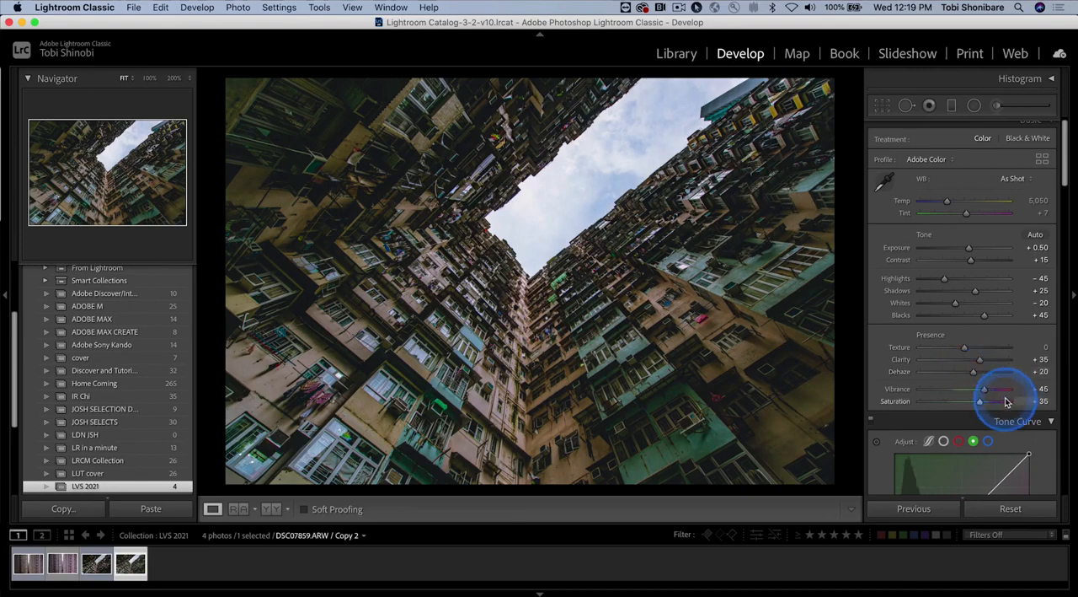
scroll(1005, 401, "down", 15)
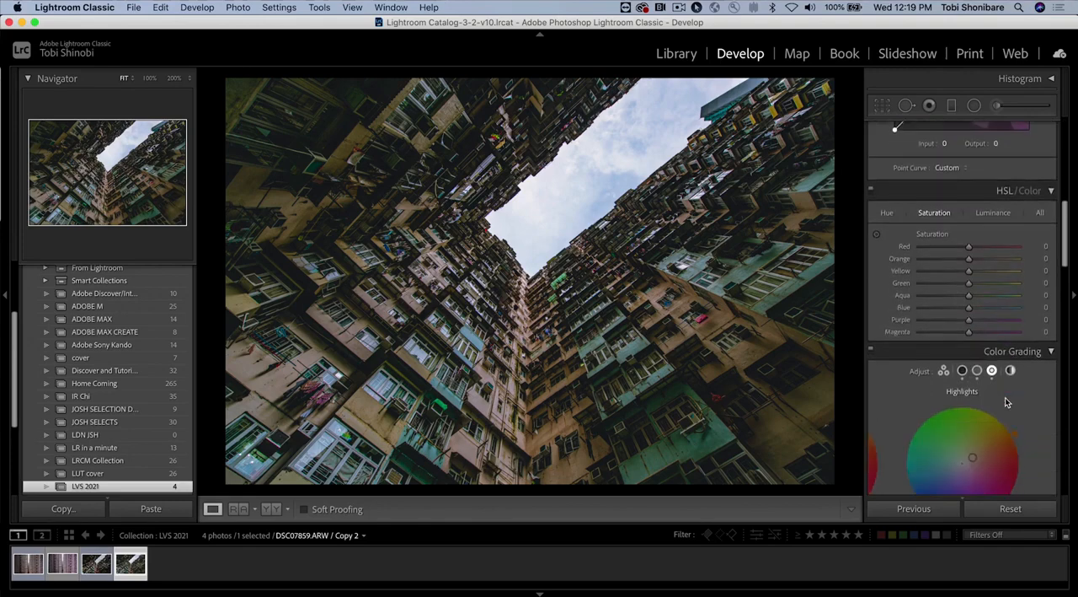
scroll(1005, 401, "down", 15)
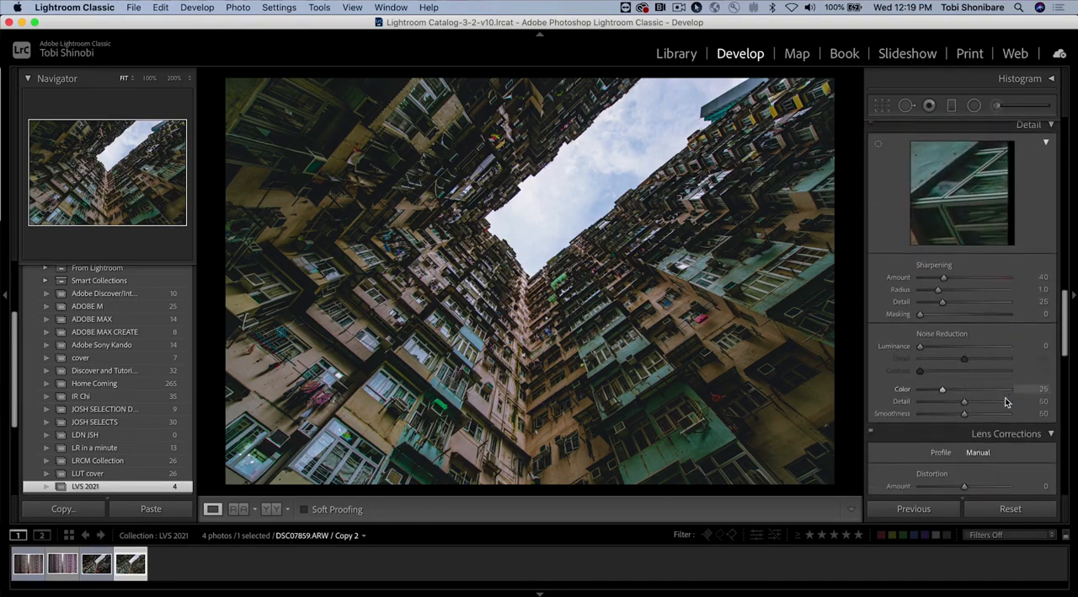
scroll(1005, 402, "down", 8)
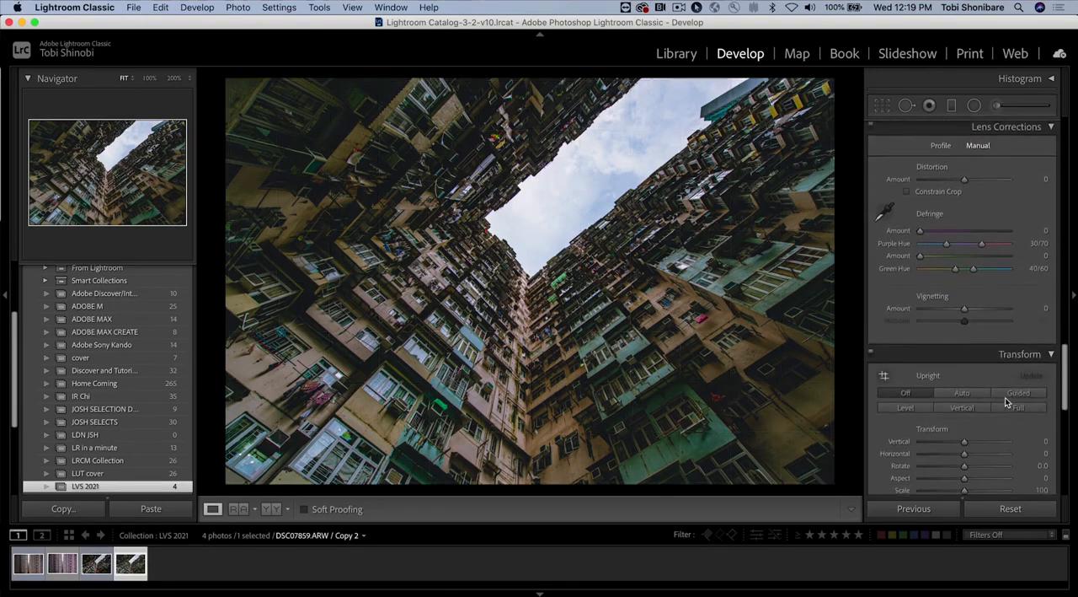
scroll(1005, 401, "down", 3)
scroll(1005, 402, "down", 4)
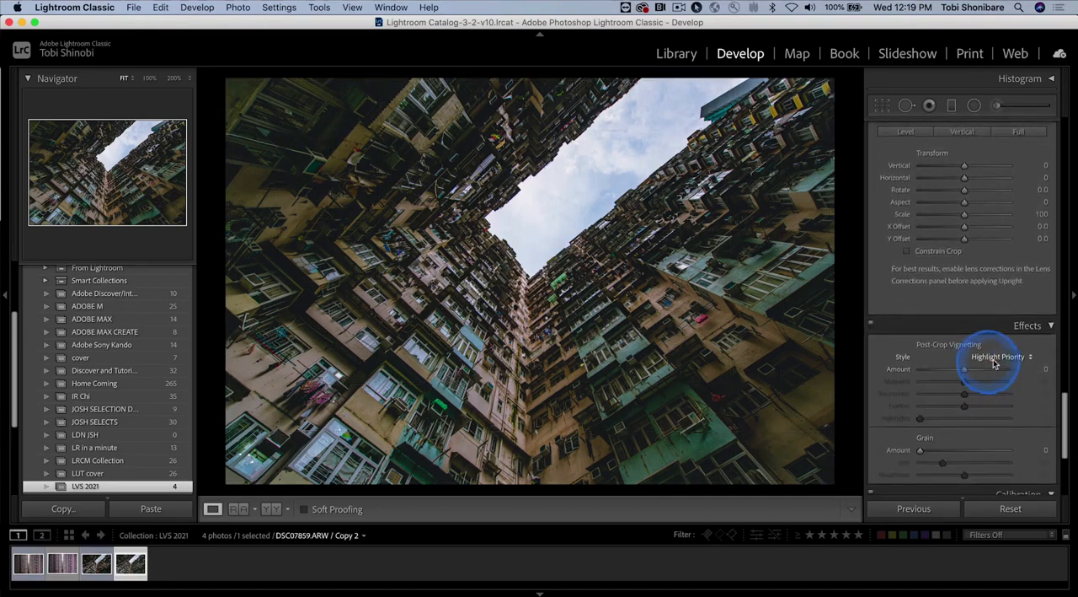
left_click_drag(965, 371, 956, 370)
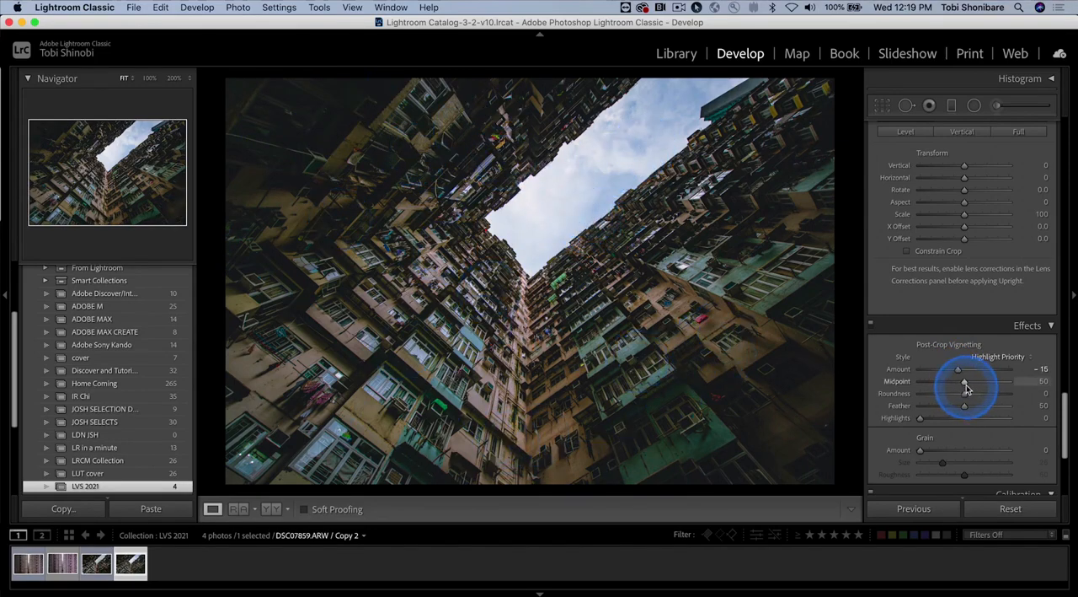
left_click_drag(965, 409, 987, 408)
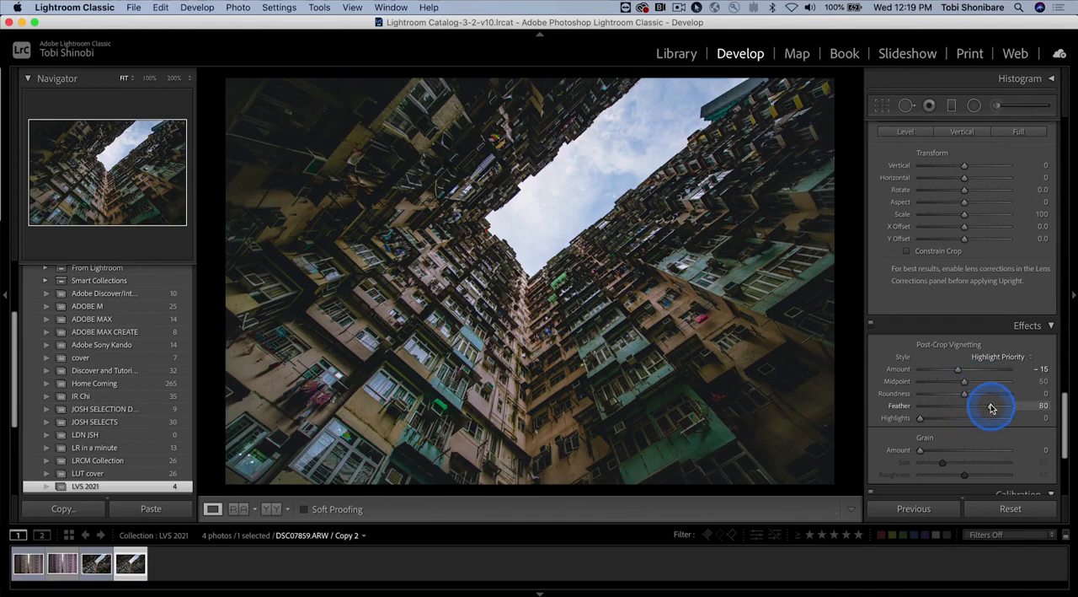
left_click(966, 384)
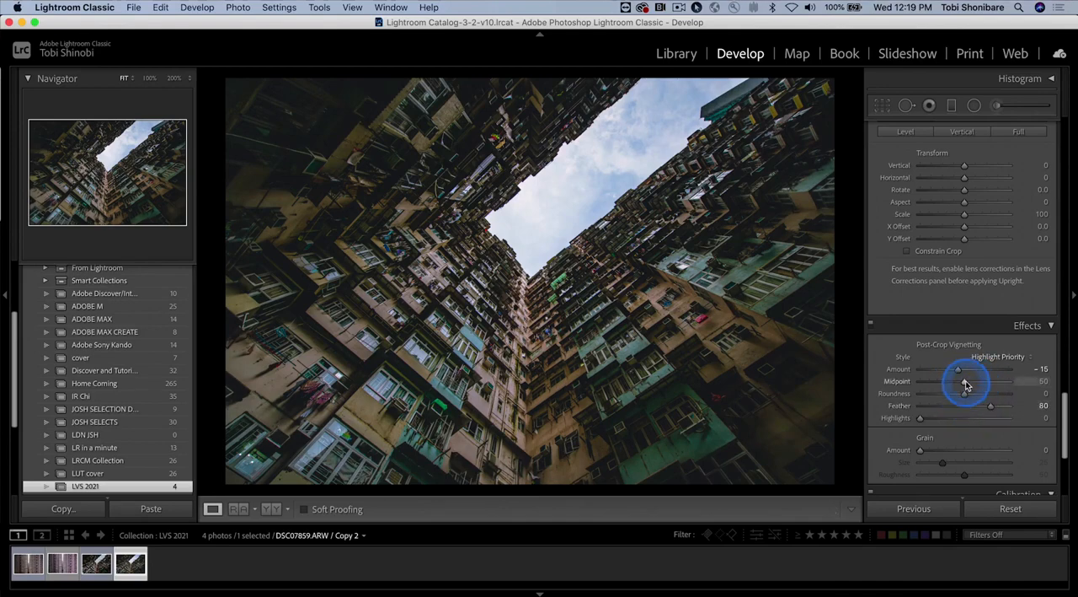
left_click_drag(957, 383, 983, 385)
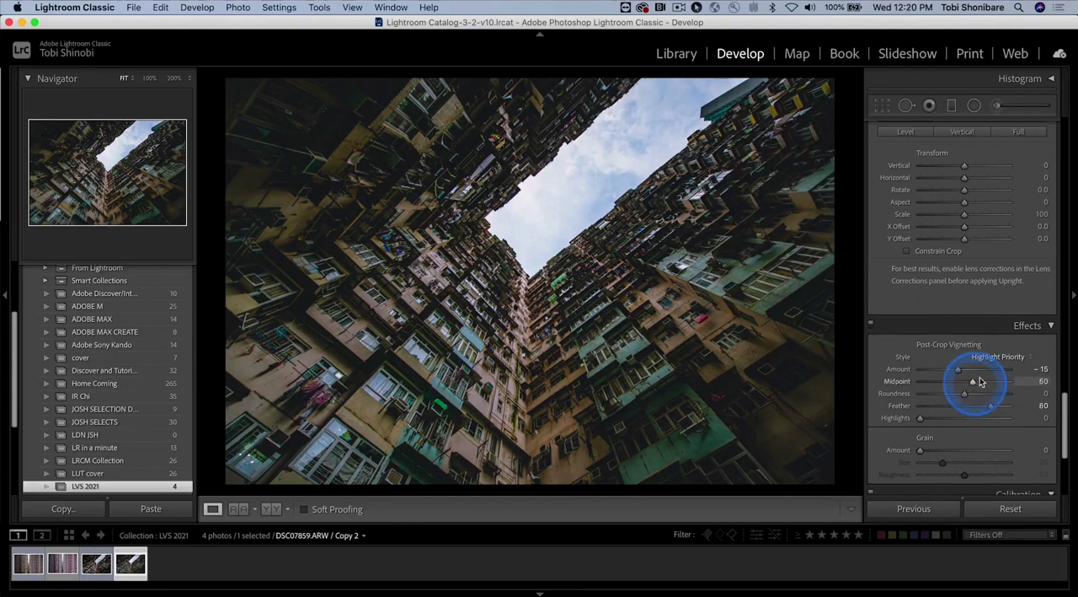
left_click(1007, 358)
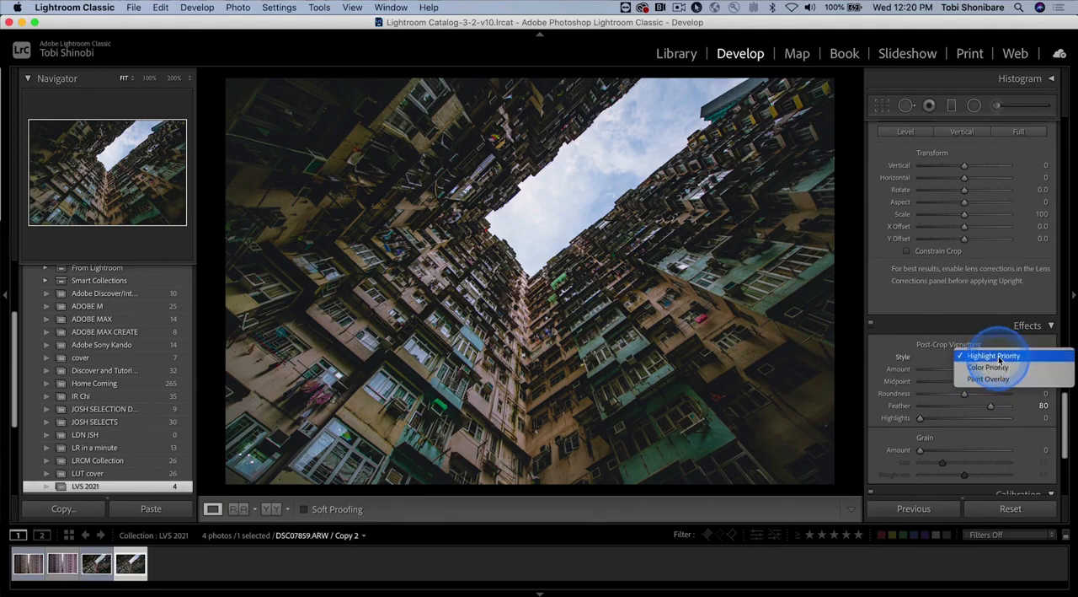
left_click(1000, 356)
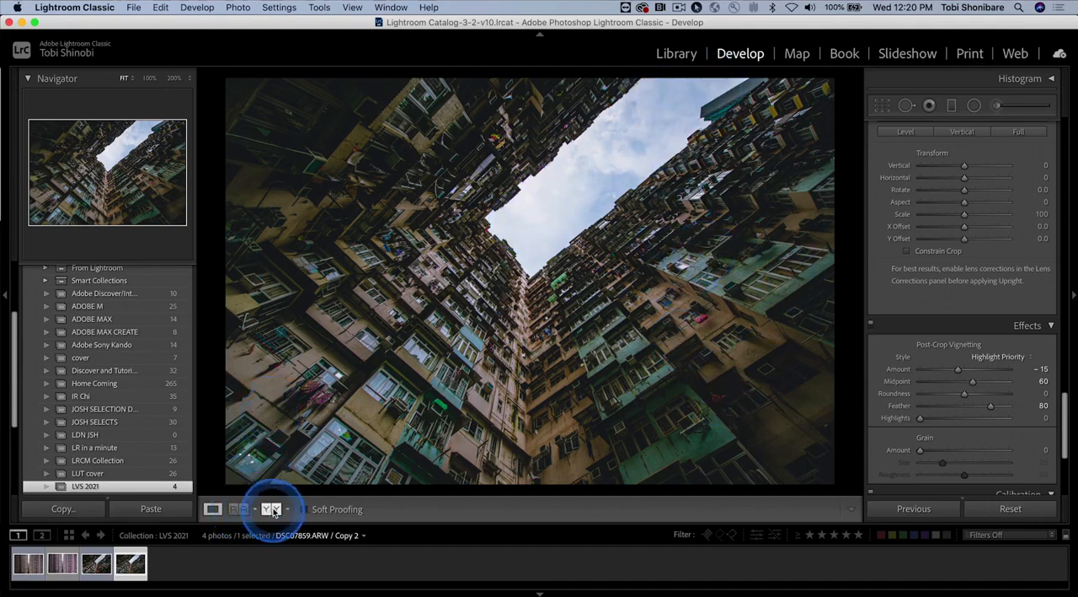
Step: Compare before and after side by side and as a split view, then view the single photo with the surrounding interface dimmed
left_click(270, 509)
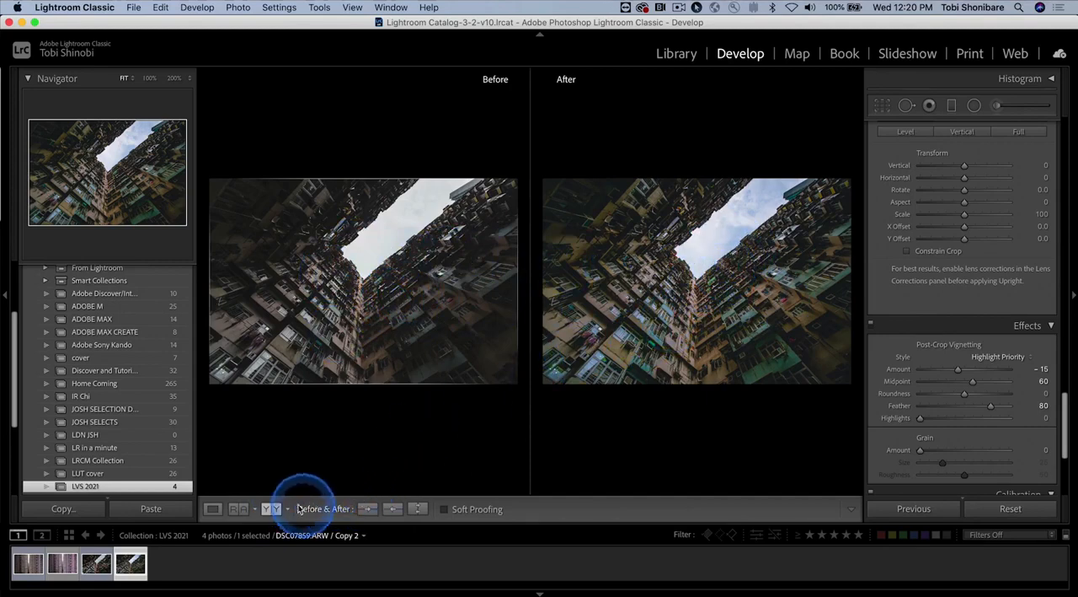
left_click(271, 508)
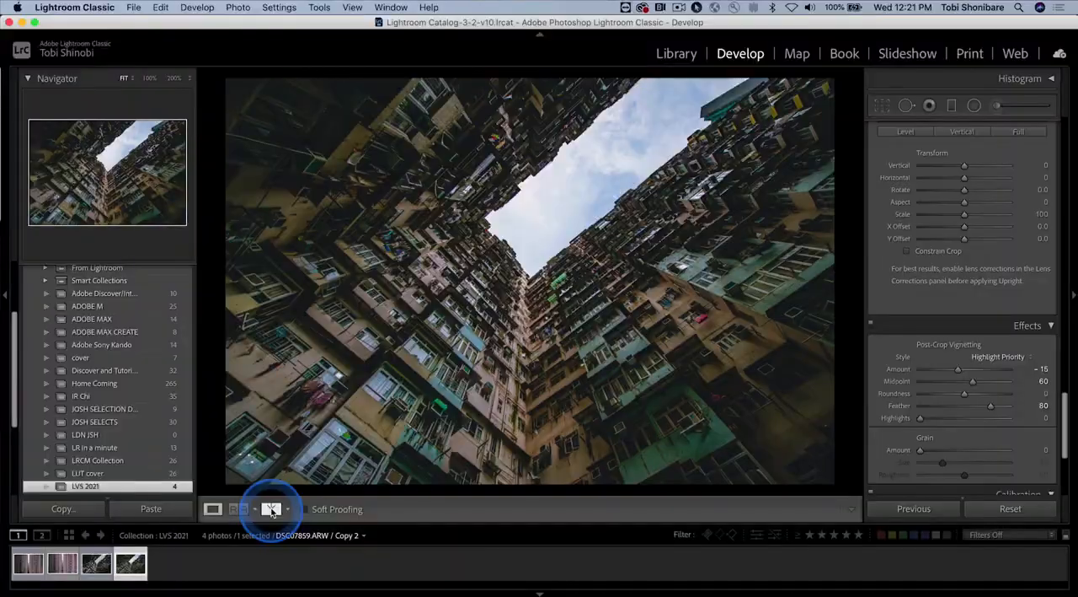
left_click(270, 509)
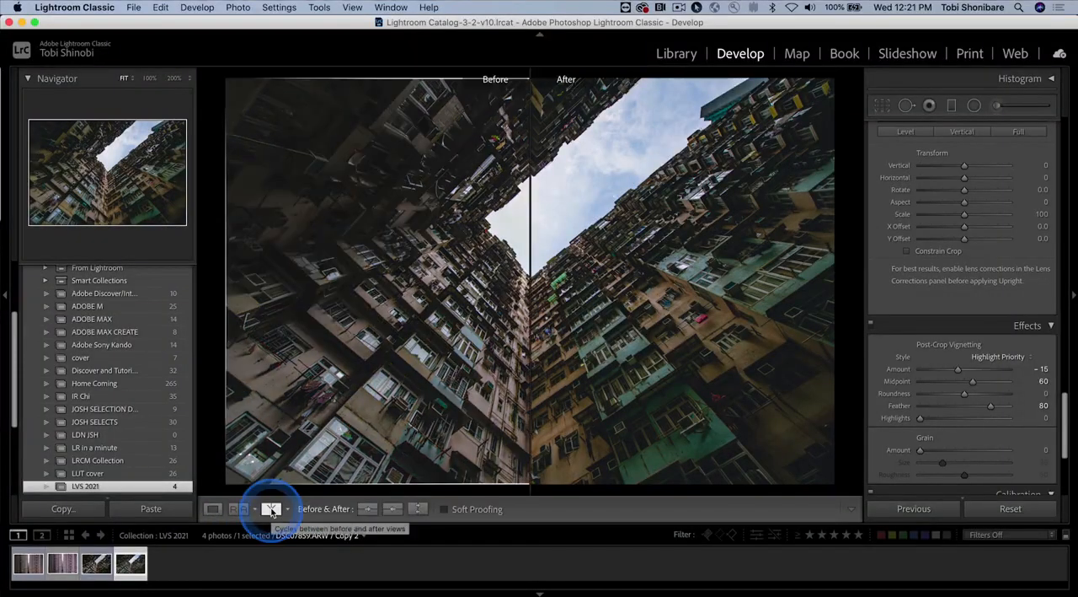
left_click(212, 509)
key("l")
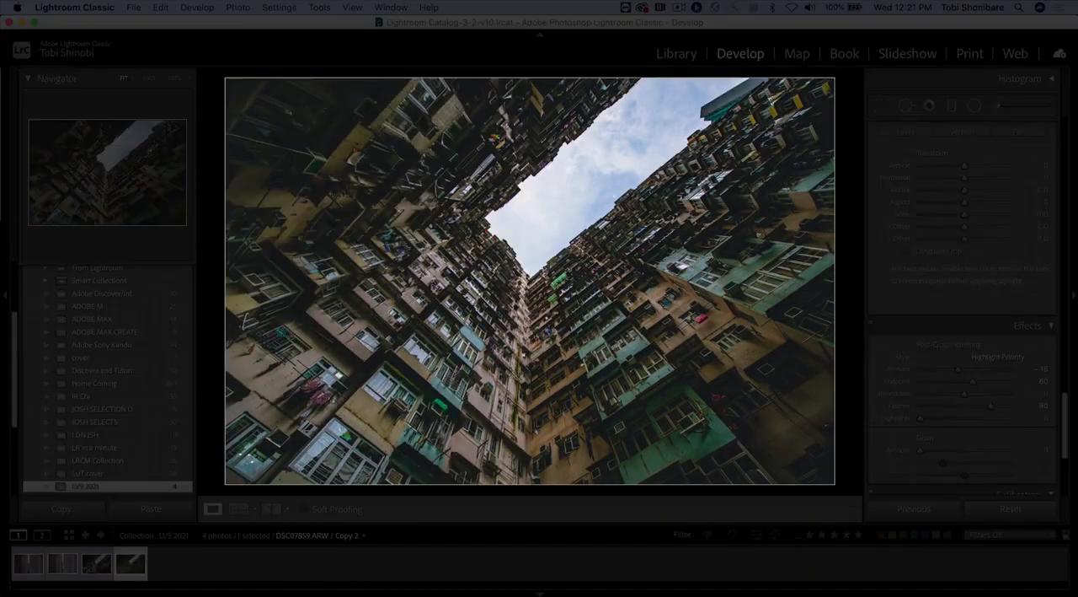